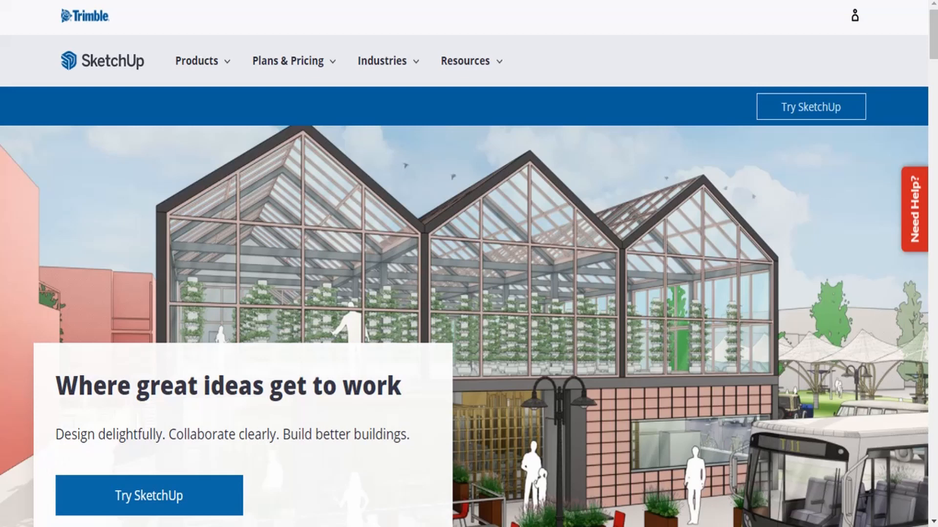
# Look through the SketchUp home page and open the Try SketchUp page
pyautogui.scroll(-15, 616, 212)
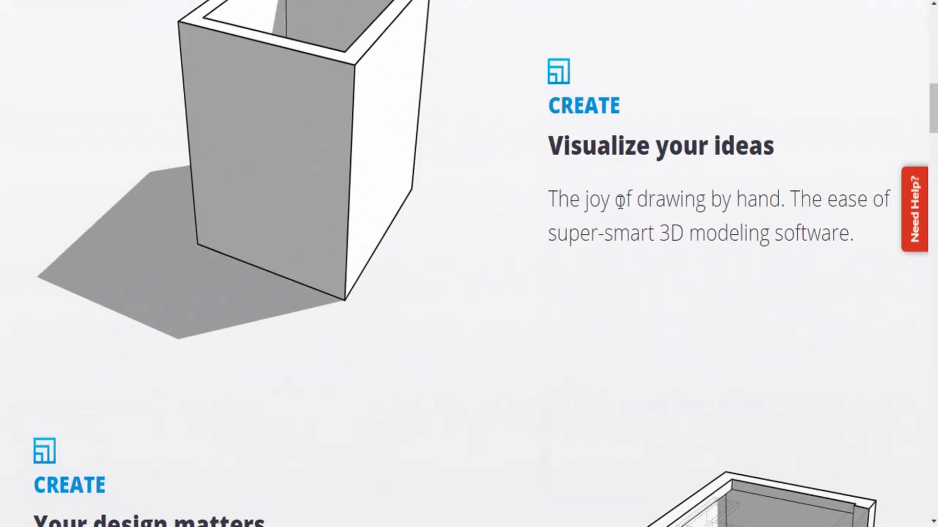
pyautogui.scroll(2, 620, 202)
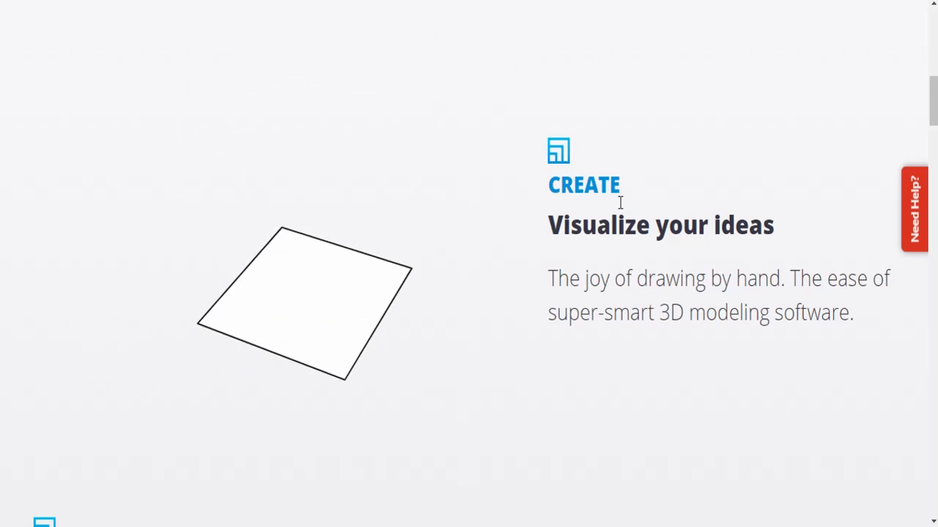
pyautogui.scroll(10, 629, 207)
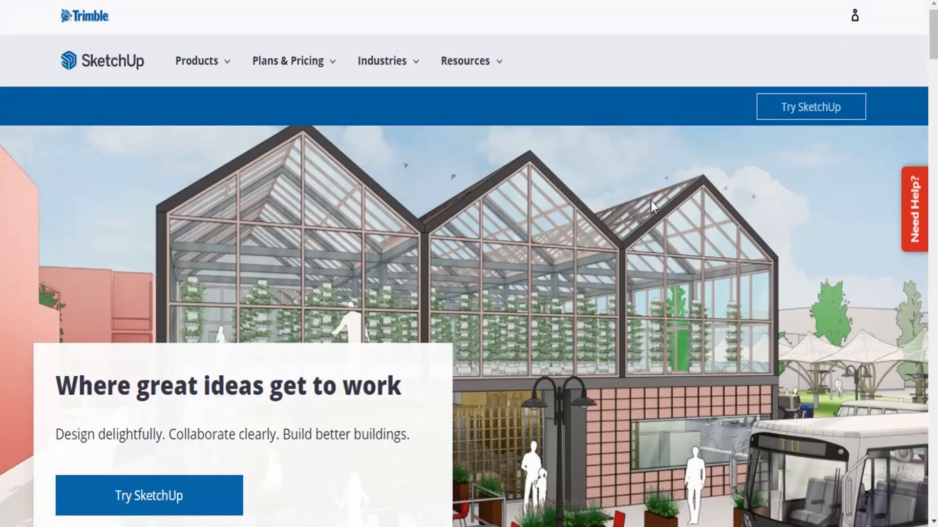
pyautogui.click(814, 108)
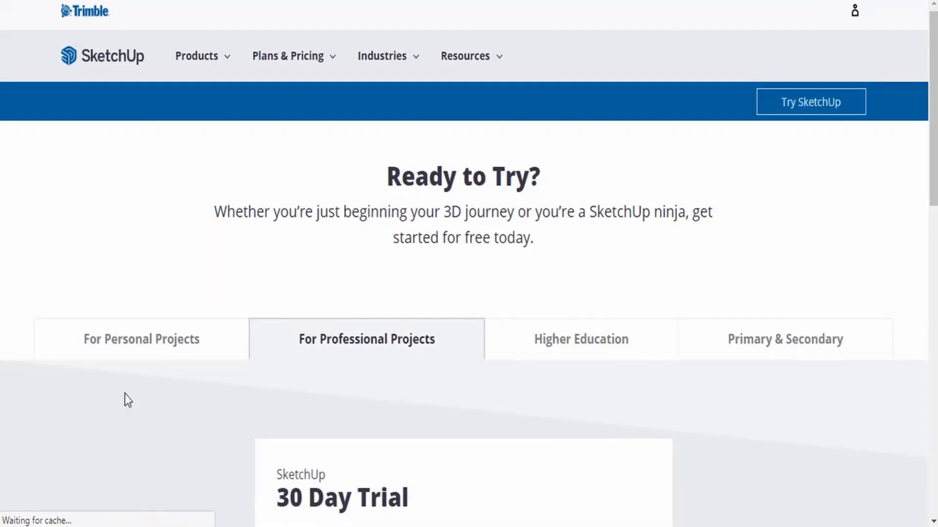
# Compare the offers for personal projects, professional projects, higher education, and primary and secondary schools
pyautogui.scroll(-3, 229, 261)
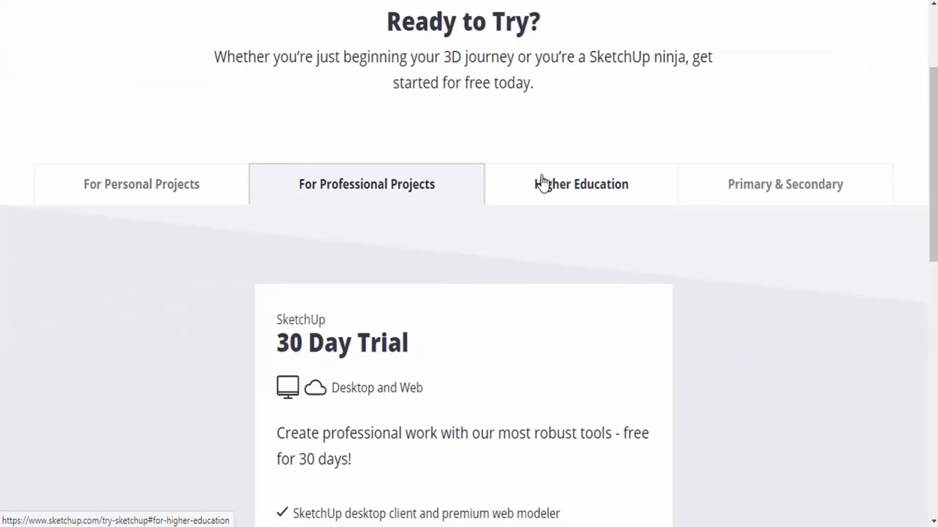
pyautogui.click(199, 190)
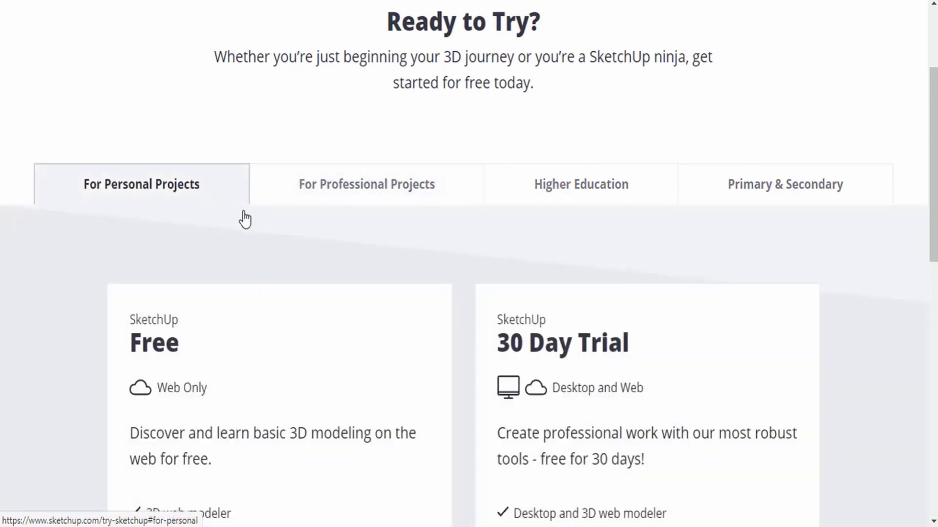
pyautogui.scroll(-6, 397, 353)
pyautogui.scroll(5, 393, 332)
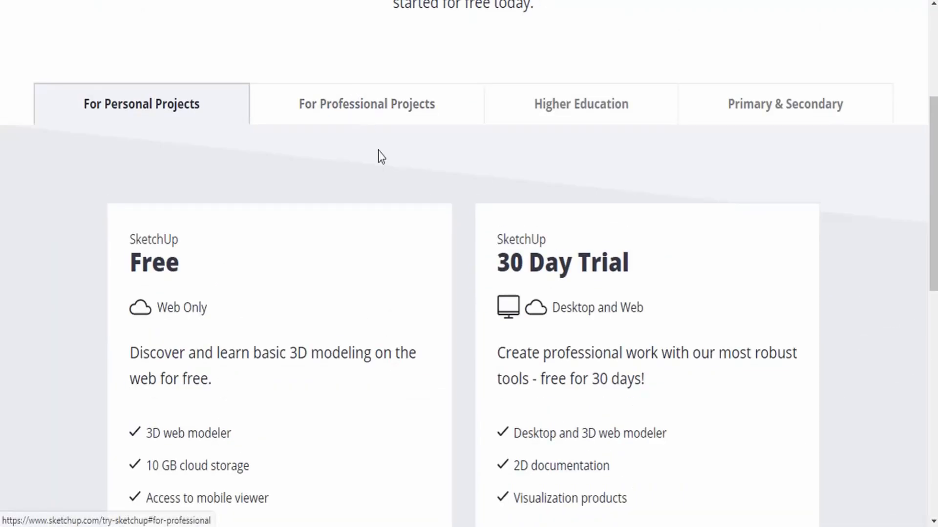
pyautogui.scroll(5, 380, 166)
pyautogui.click(391, 359)
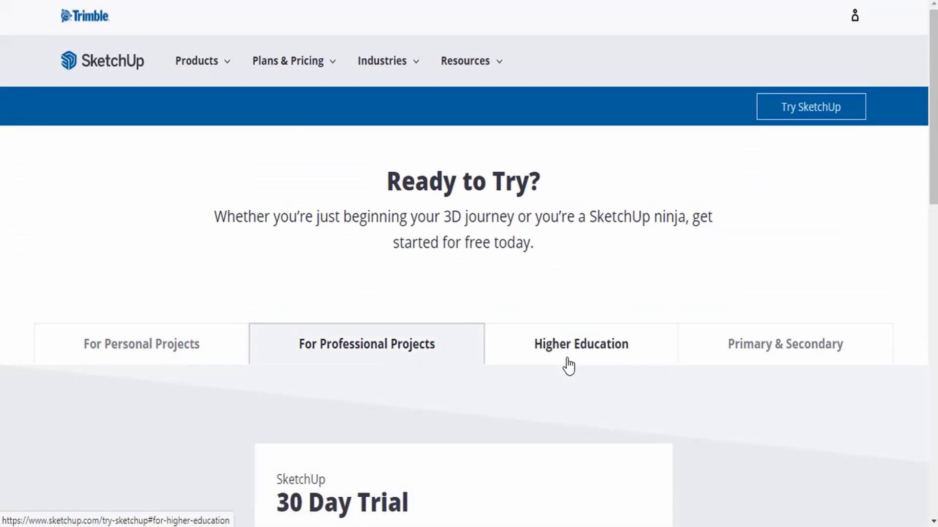
pyautogui.click(573, 360)
pyautogui.click(724, 347)
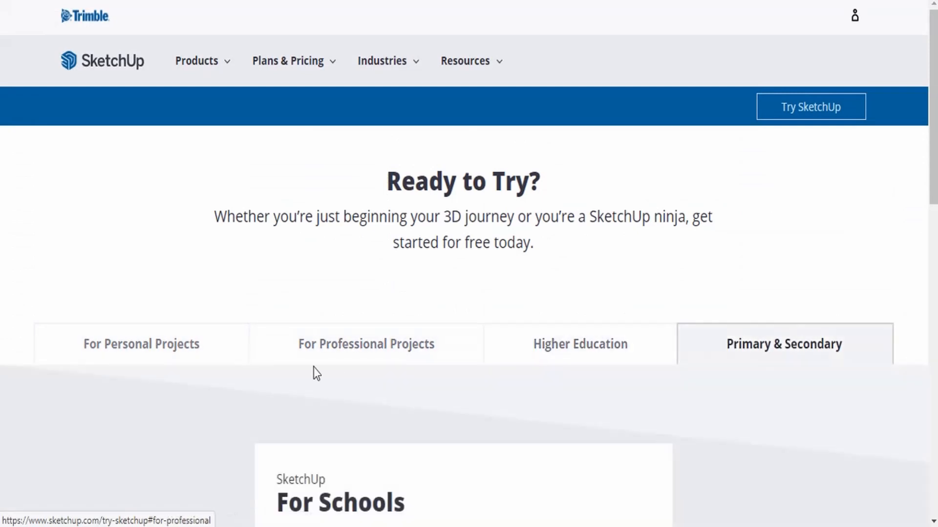
# Return to the personal project offers and review the Free and 30 Day Trial plans
pyautogui.click(195, 347)
pyautogui.scroll(-1, 203, 333)
pyautogui.scroll(-9, 385, 263)
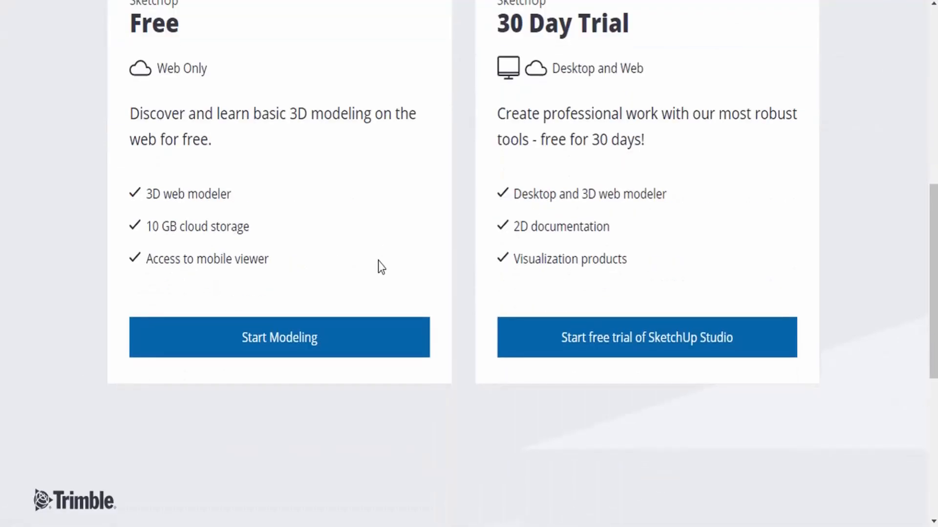
pyautogui.scroll(3, 257, 175)
pyautogui.scroll(-5, 250, 345)
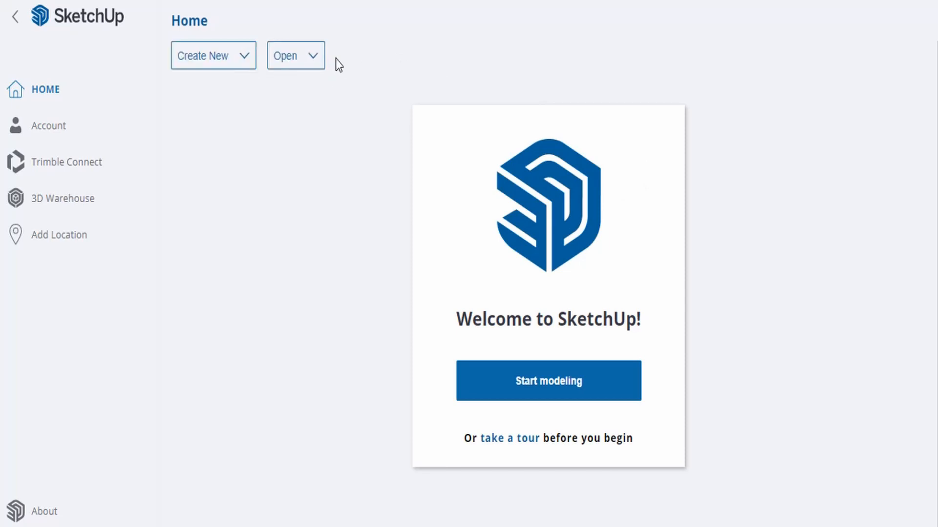
# Check the sources for opening a file and create a new model from a simple template
pyautogui.click(313, 68)
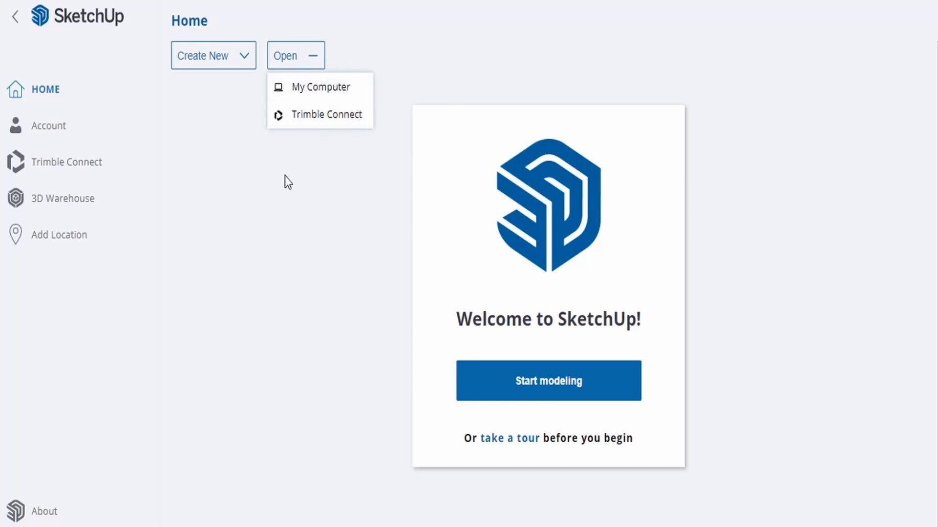
pyautogui.click(241, 64)
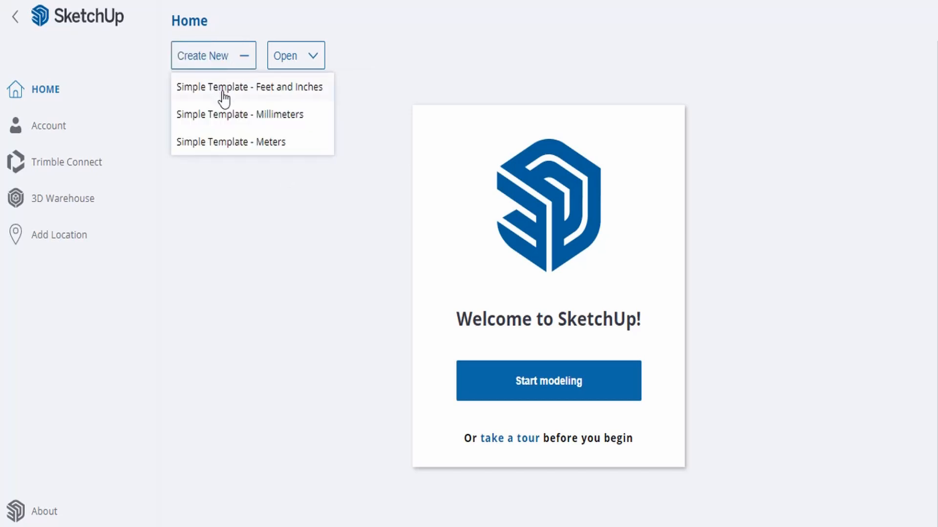
pyautogui.click(297, 118)
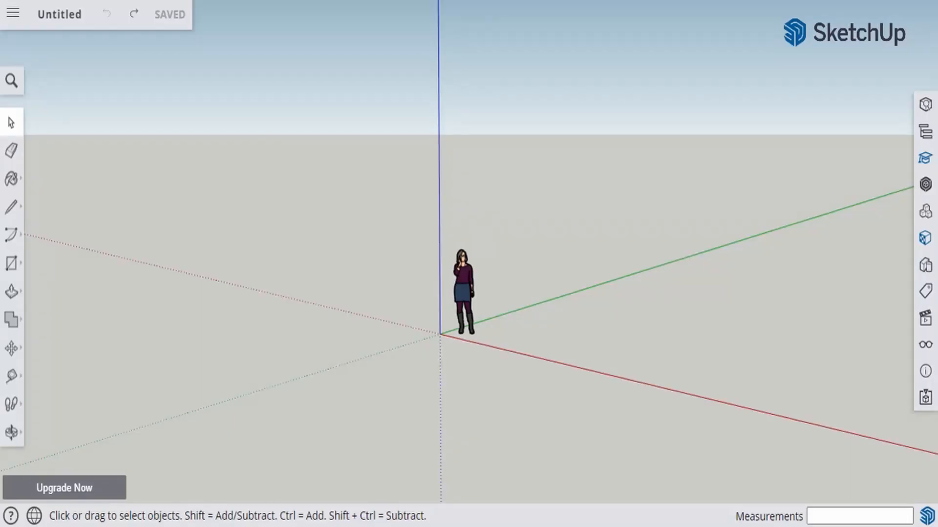
pyautogui.rightClick(636, 217)
pyautogui.click(412, 217)
pyautogui.moveTo(457, 306); pyautogui.dragTo(472, 310)
pyautogui.click(653, 309)
pyautogui.moveTo(759, 295); pyautogui.dragTo(827, 341, button='middle')
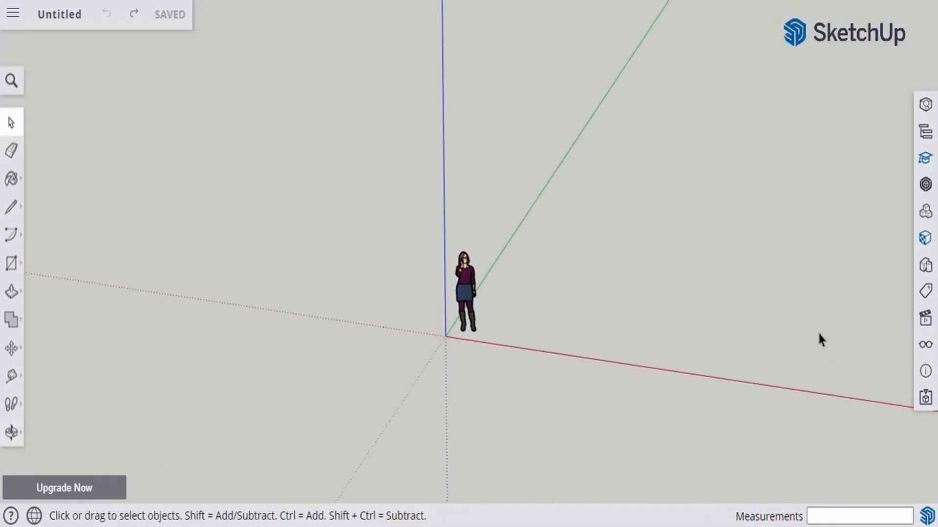
pyautogui.moveTo(699, 321); pyautogui.dragTo(522, 273, button='middle')
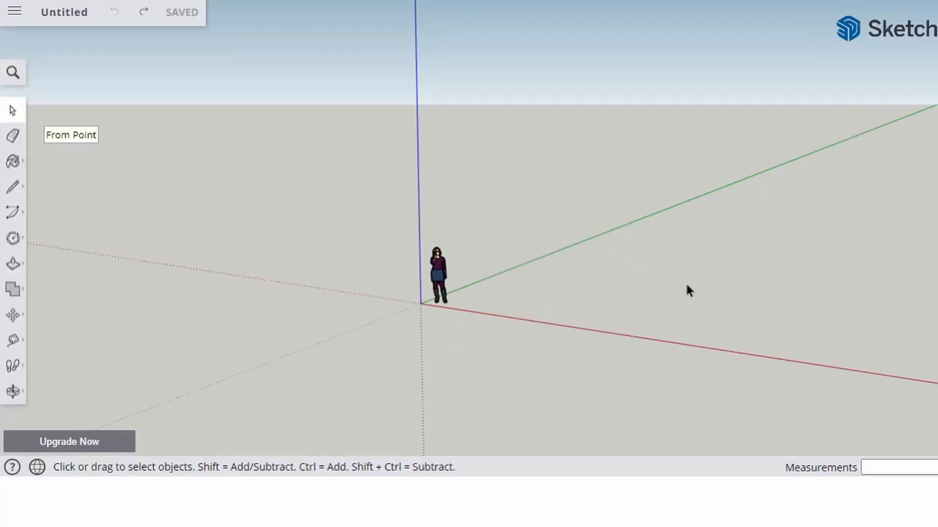
# Draw a closed five-sided face across the red axis with the Line tool, its first edge about 18' 7" along the green direction
pyautogui.moveTo(684, 283)
pyautogui.mouseDown(button='middle')
pyautogui.moveTo(581, 285)
pyautogui.moveTo(567, 222)
pyautogui.moveTo(693, 429)
pyautogui.moveTo(581, 243)
pyautogui.moveTo(653, 332)
pyautogui.moveTo(456, 282)
pyautogui.mouseUp(button='middle')
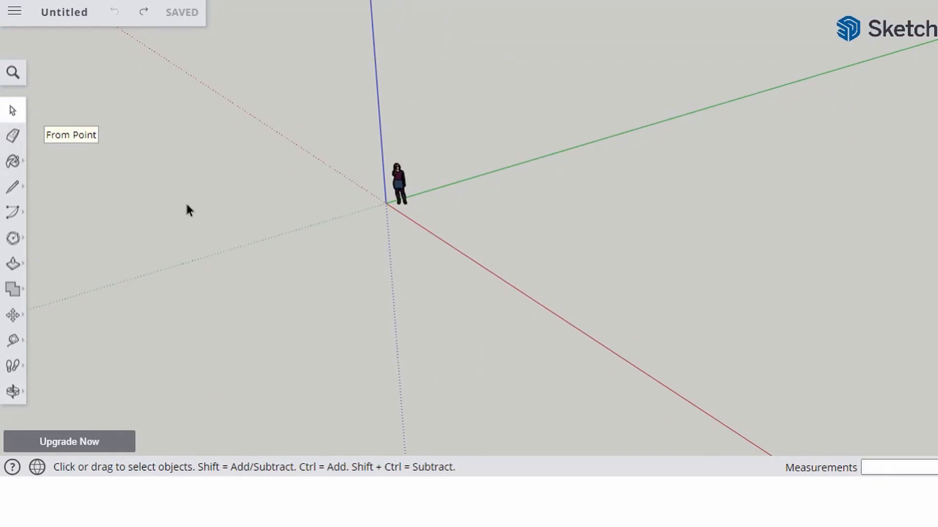
pyautogui.click(12, 187)
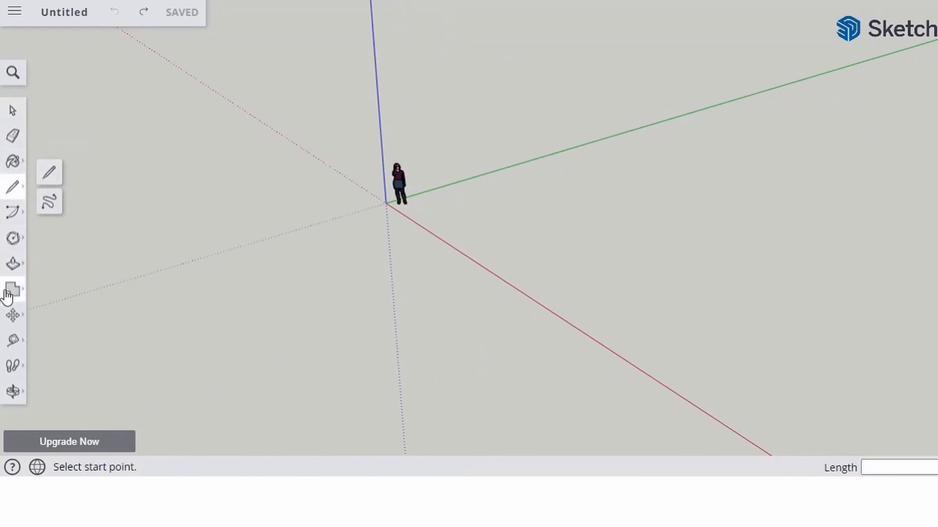
pyautogui.click(49, 184)
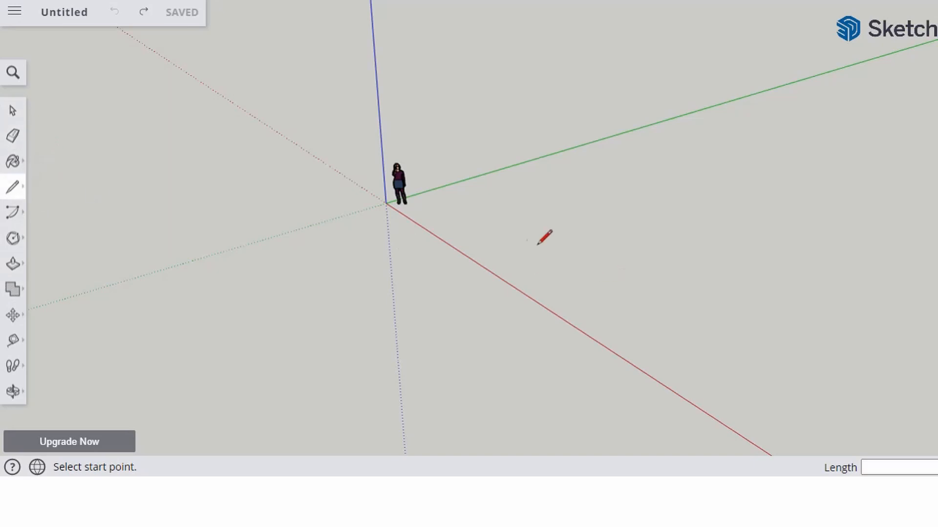
pyautogui.click(439, 242)
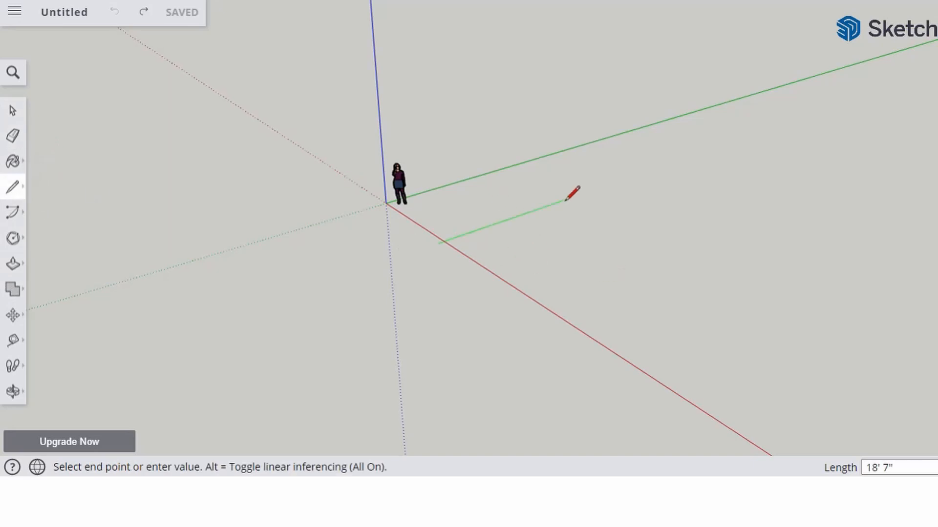
pyautogui.click(565, 199)
pyautogui.click(734, 244)
pyautogui.click(685, 318)
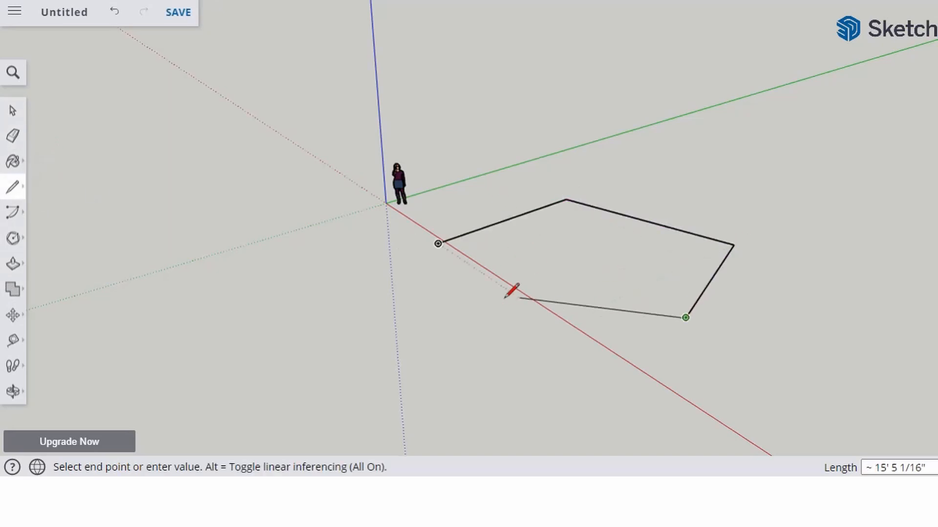
pyautogui.click(507, 290)
pyautogui.click(439, 242)
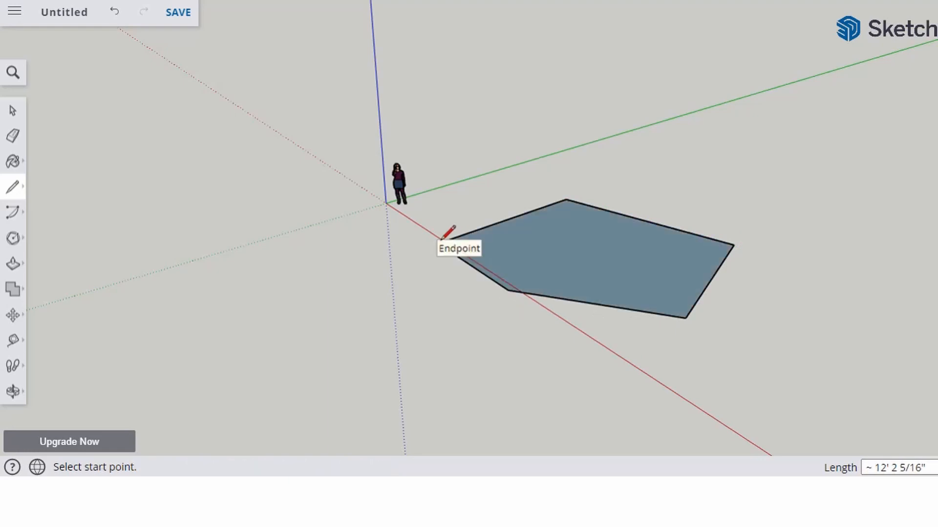
# Draw an open outline of four connected lines across the dotted green axis, leaving its ends unjoined
pyautogui.moveTo(740, 220)
pyautogui.mouseDown(button='middle')
pyautogui.moveTo(930, 256)
pyautogui.moveTo(700, 123)
pyautogui.moveTo(464, 136)
pyautogui.moveTo(697, 211)
pyautogui.mouseUp(button='middle')
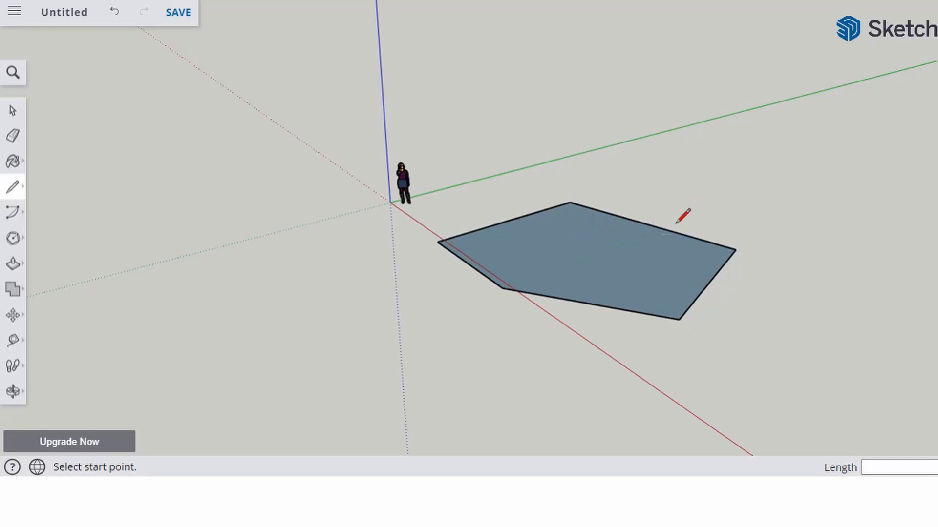
pyautogui.scroll(-1, 735, 187)
pyautogui.scroll(1, 368, 260)
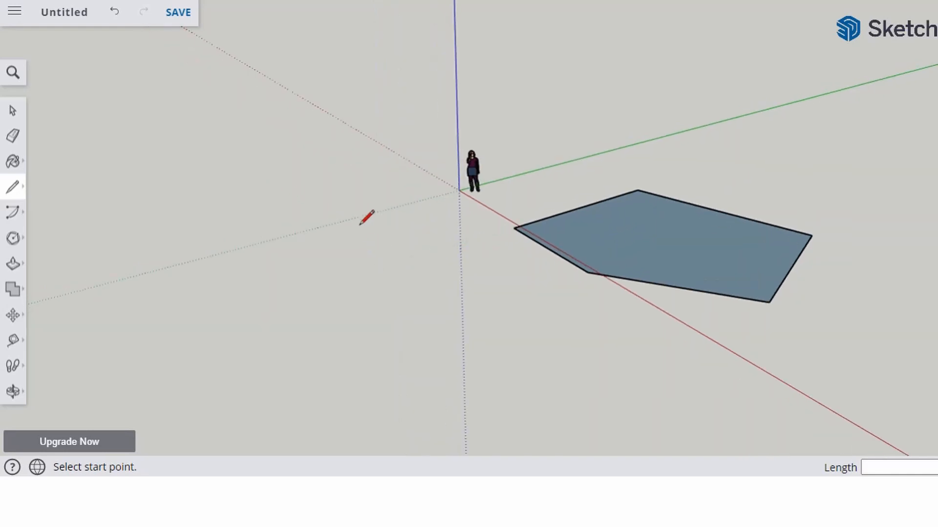
pyautogui.click(302, 202)
pyautogui.click(183, 275)
pyautogui.click(320, 352)
pyautogui.click(383, 284)
pyautogui.click(318, 227)
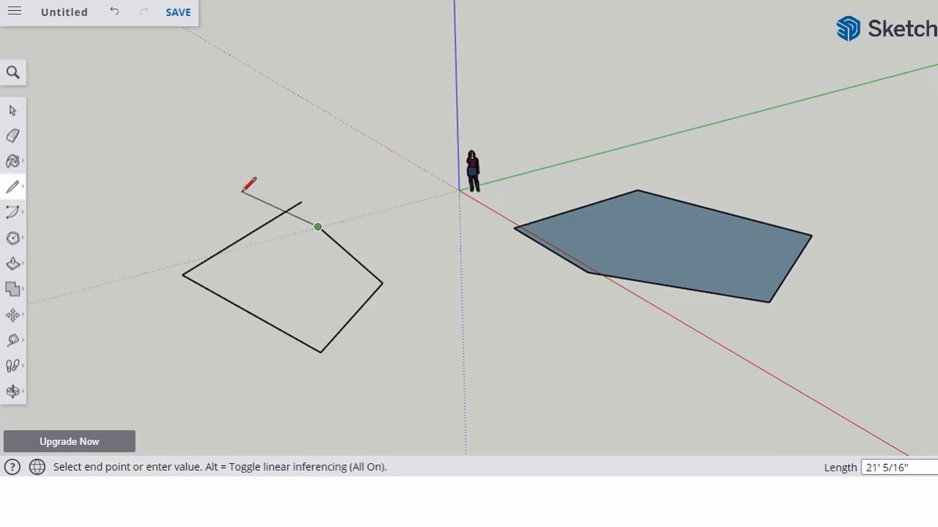
pyautogui.press('Escape')
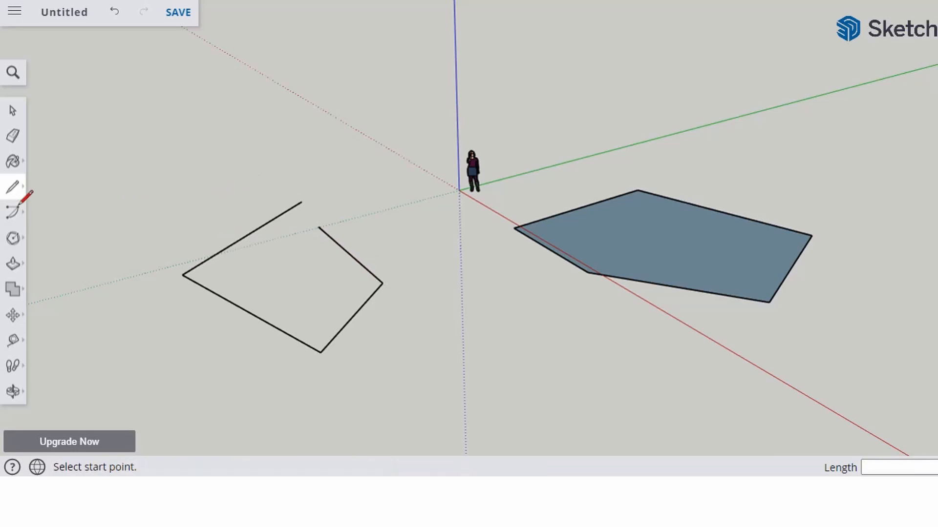
# Paint the closed five-sided face with the Helen_Skin material
pyautogui.click(20, 161)
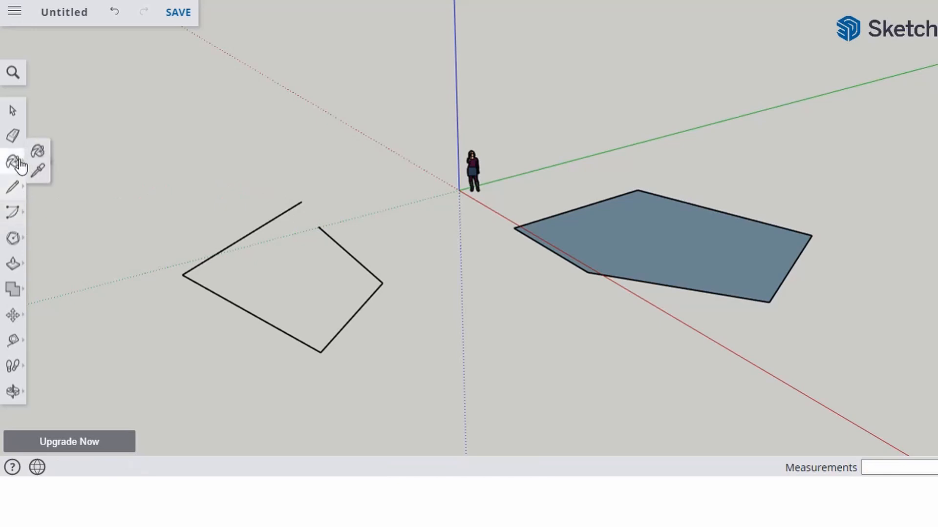
pyautogui.click(794, 158)
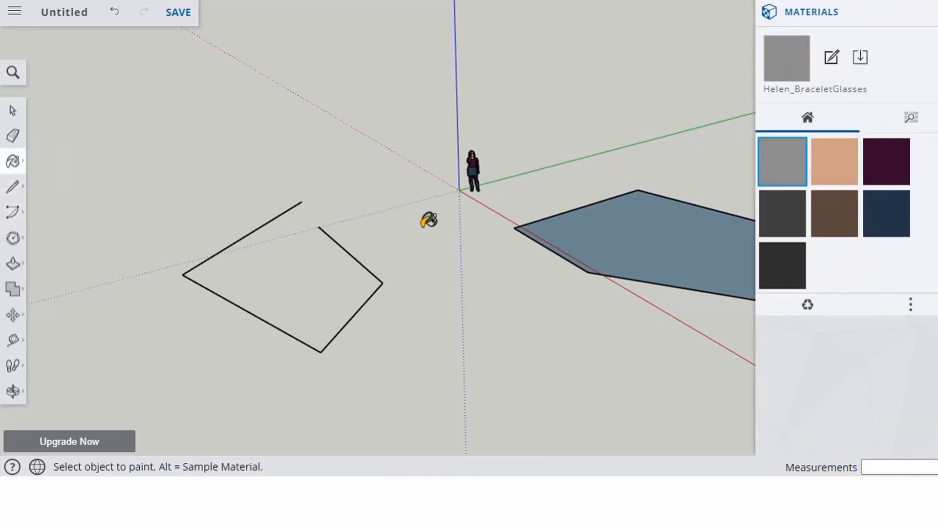
pyautogui.click(893, 225)
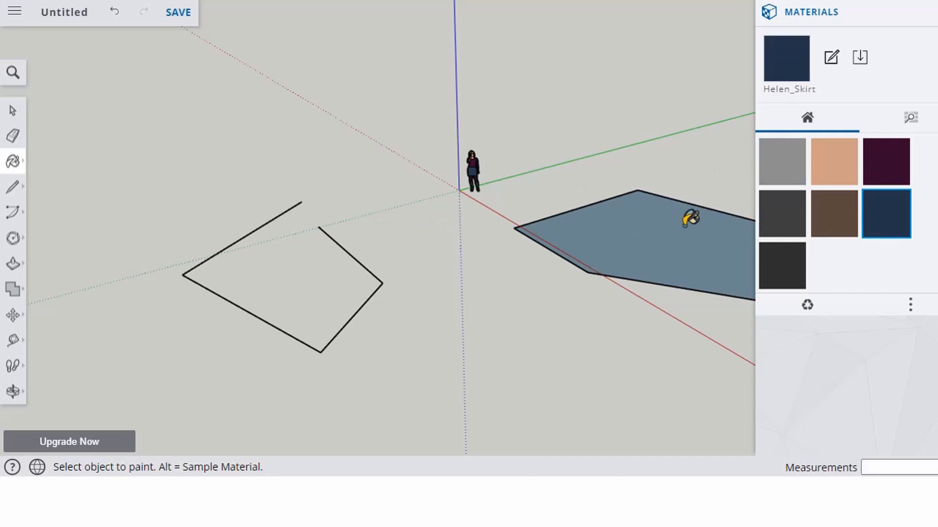
pyautogui.click(824, 177)
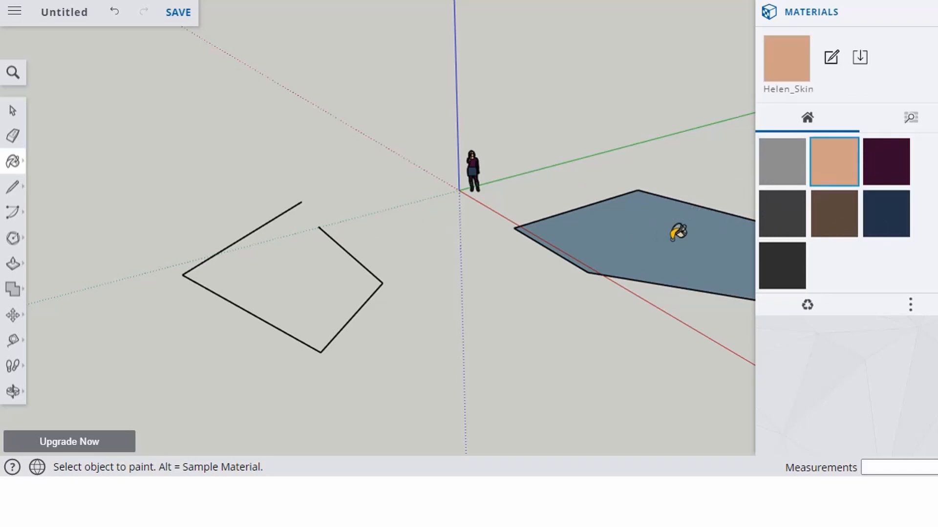
pyautogui.click(631, 218)
pyautogui.scroll(-2, 168, 167)
pyautogui.scroll(-2, 195, 218)
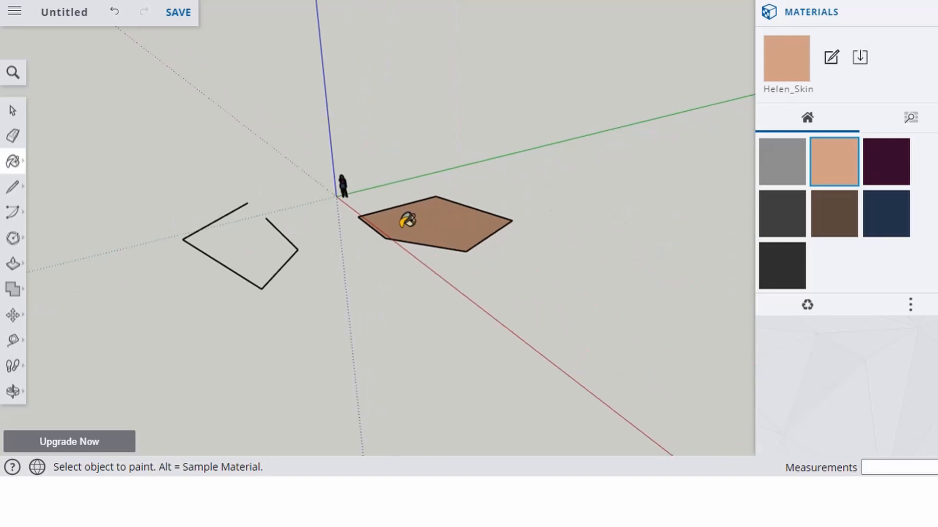
pyautogui.scroll(2, 408, 220)
pyautogui.moveTo(404, 211)
pyautogui.mouseDown(button='middle')
pyautogui.moveTo(496, 218)
pyautogui.moveTo(565, 255)
pyautogui.mouseUp(button='middle')
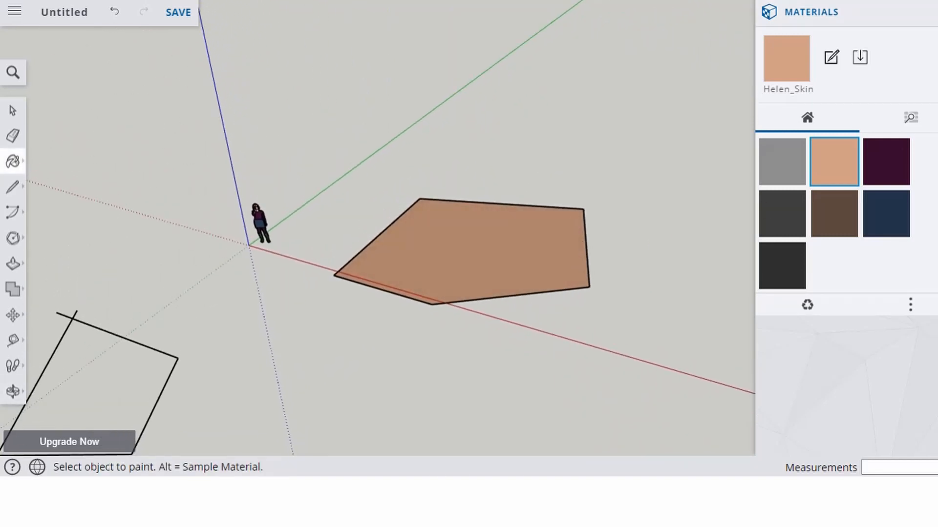
# Close the material library and undo the paint on the five-sided face
pyautogui.click(934, 12)
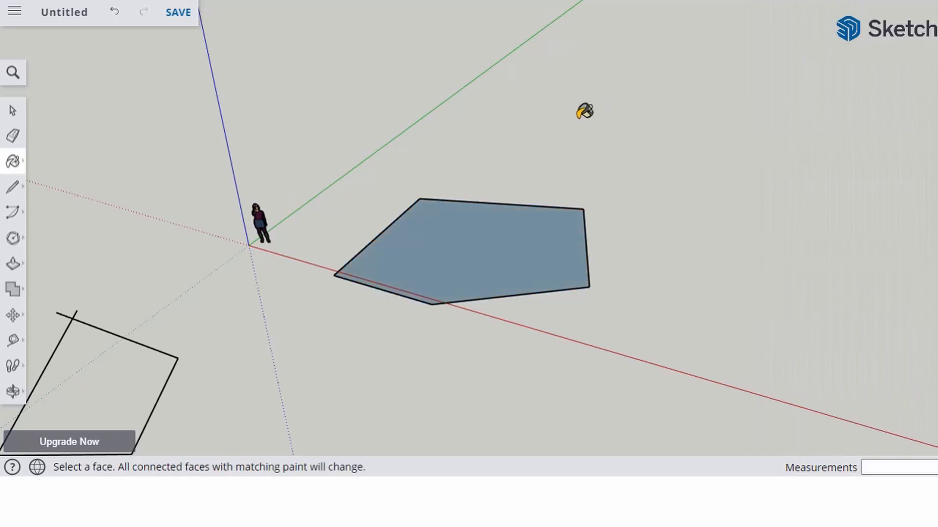
pyautogui.hotkey('ctrl', 'z')
# Draw a circle with a radius of about 14' 6" on the ground beyond the five-sided face, behind the red axis
pyautogui.scroll(-5, 584, 112)
pyautogui.scroll(2, 559, 235)
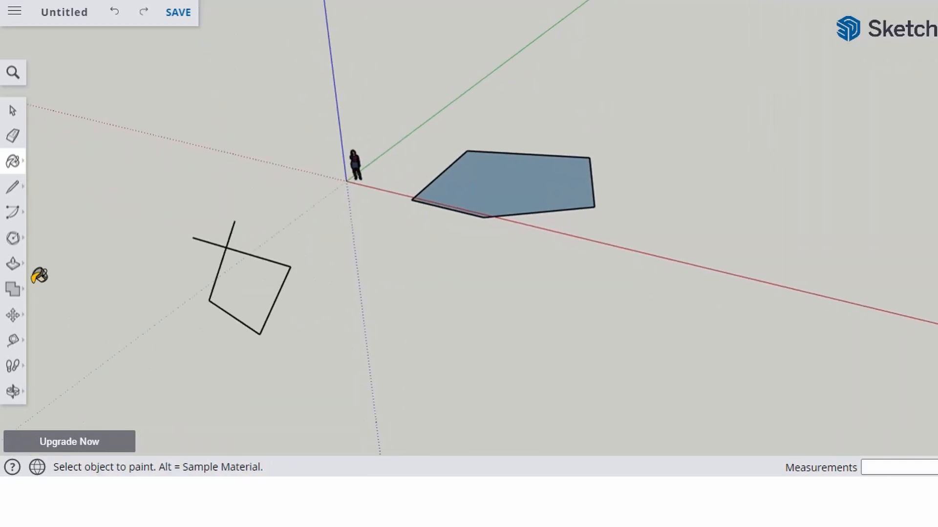
pyautogui.click(16, 244)
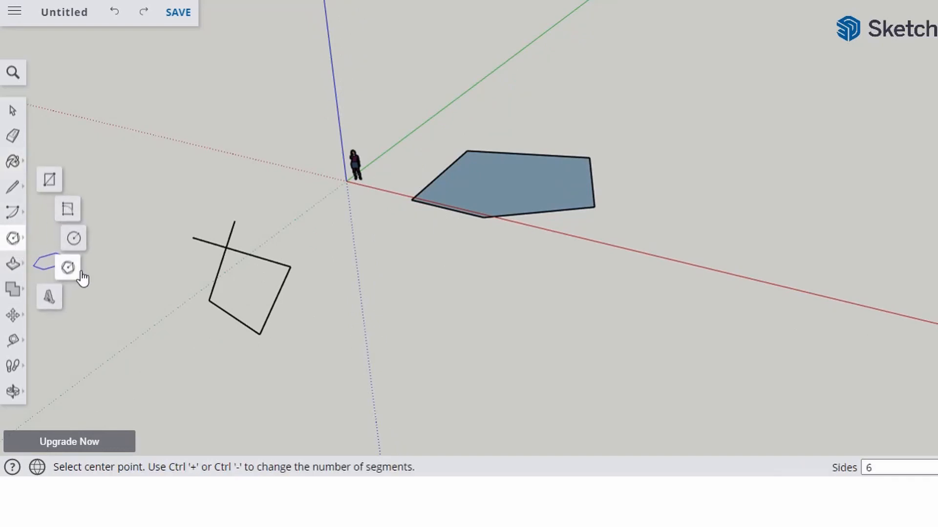
pyautogui.click(73, 238)
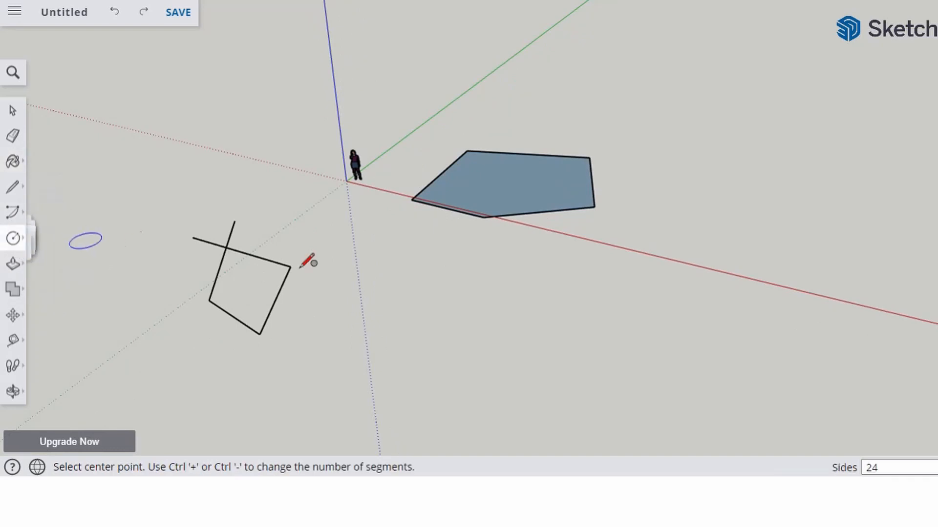
pyautogui.click(760, 150)
pyautogui.click(802, 191)
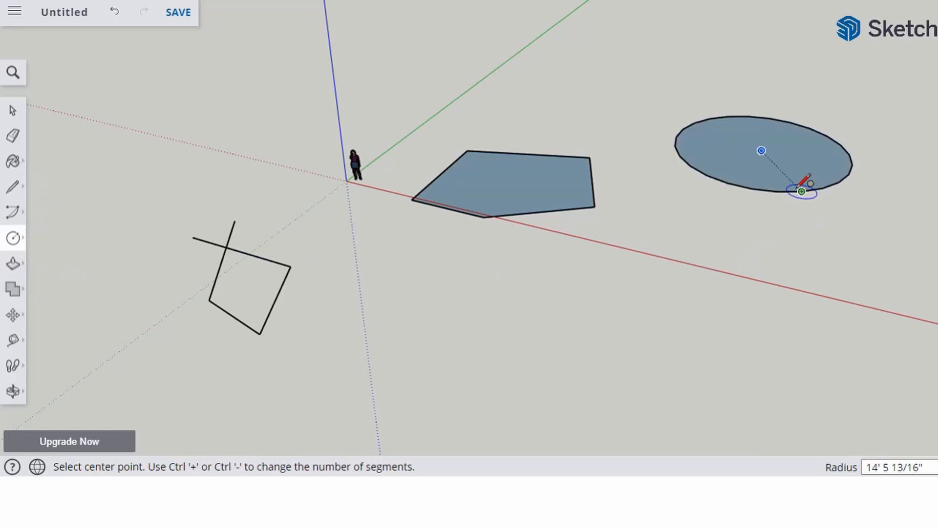
# Draw a rectangular face on the ground on the near side of the red axis, in front of the five-sided face
pyautogui.click(22, 243)
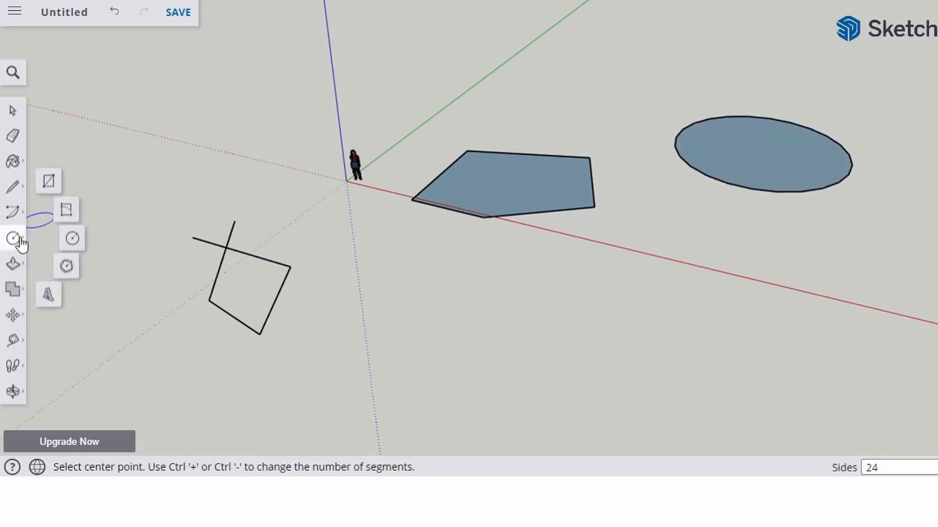
pyautogui.click(48, 183)
pyautogui.scroll(-2, 205, 125)
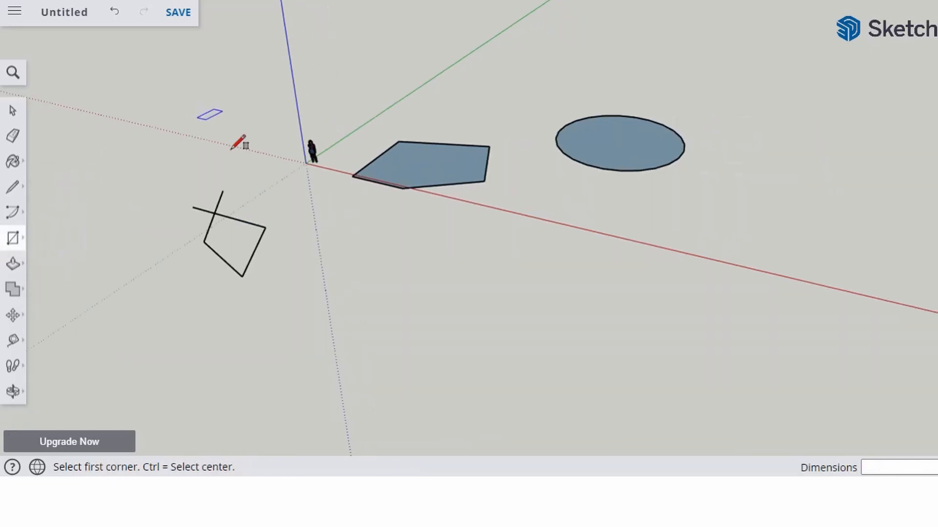
pyautogui.click(389, 243)
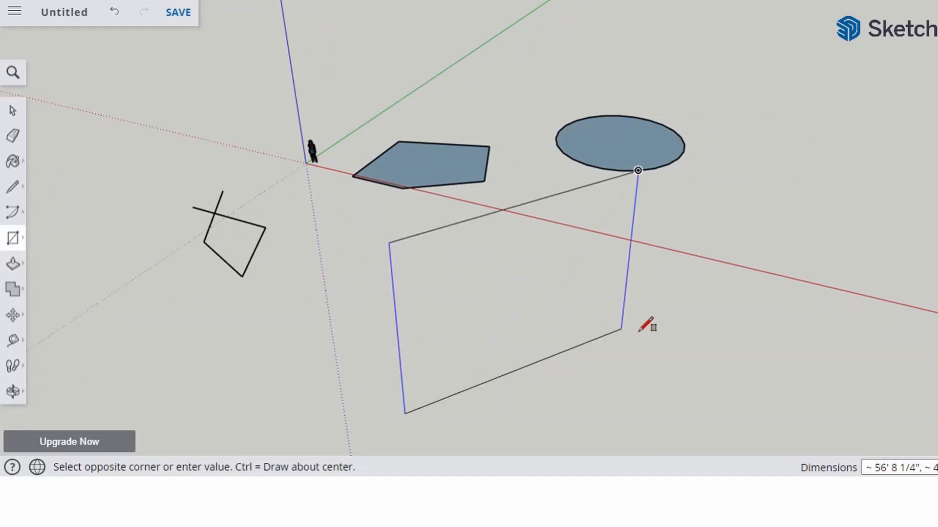
pyautogui.click(330, 398)
# Draw a six-sided polygon centred on the red axis, past the circle and the rectangle
pyautogui.moveTo(400, 325); pyautogui.dragTo(508, 288, button='middle')
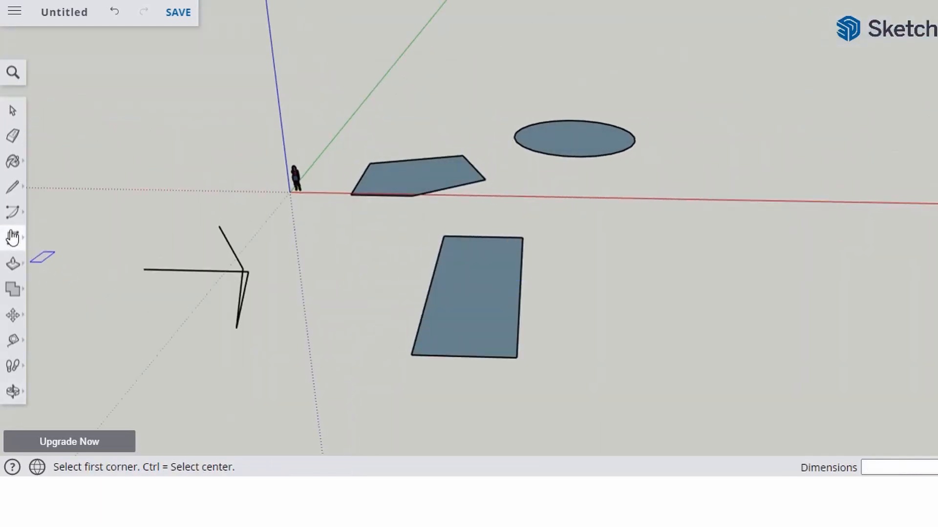
pyautogui.click(13, 238)
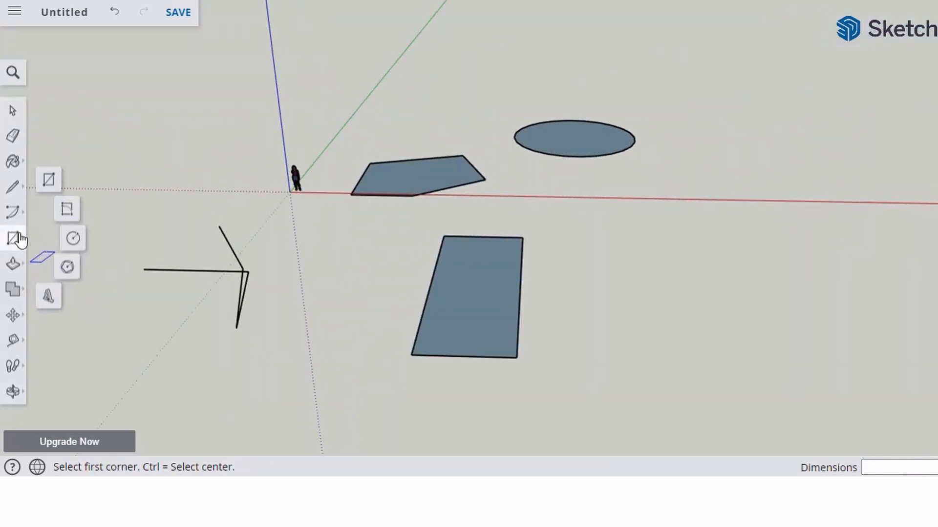
pyautogui.click(68, 268)
pyautogui.click(753, 201)
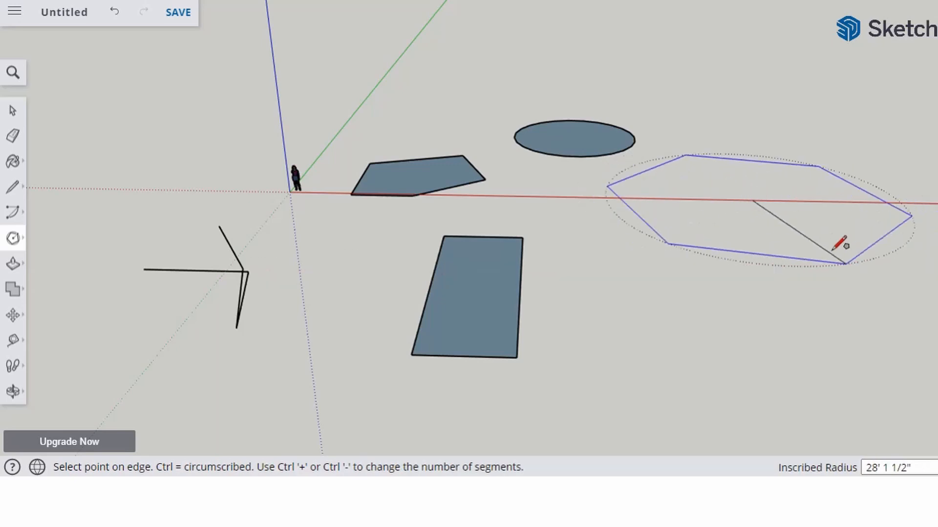
pyautogui.moveTo(779, 199); pyautogui.dragTo(687, 205, button='middle')
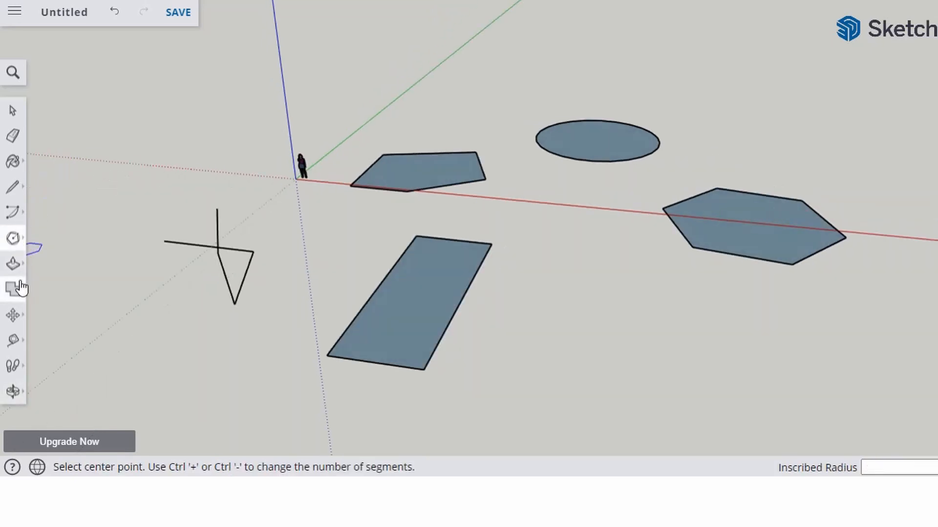
# Draw a centre-point arc with a radius of about 27' 3" on open ground beyond the circle and hexagon
pyautogui.click(14, 213)
pyautogui.moveTo(421, 215); pyautogui.dragTo(676, 335, button='middle')
pyautogui.scroll(3, 679, 210)
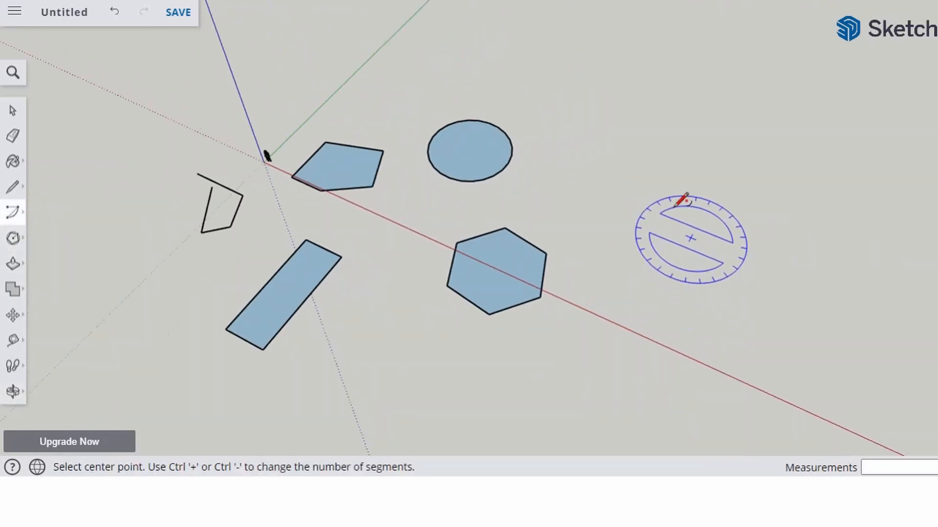
pyautogui.click(643, 174)
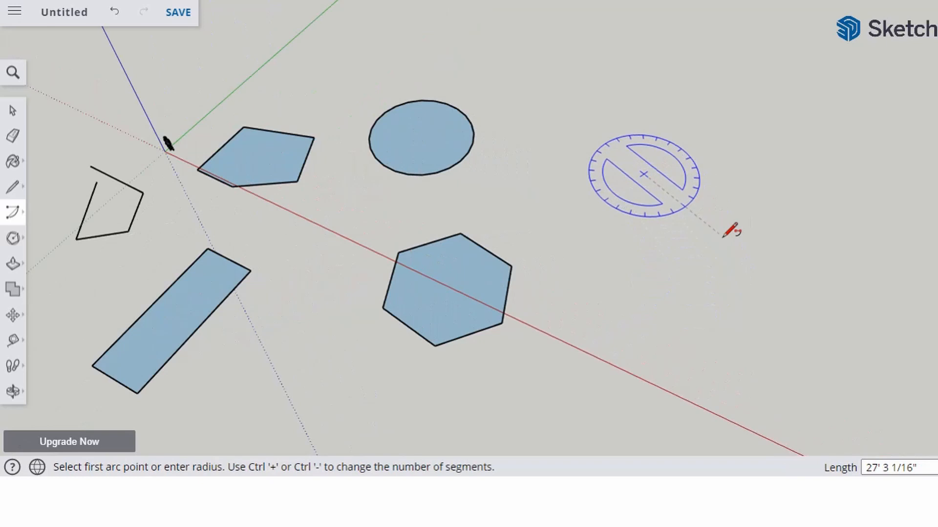
pyautogui.click(722, 237)
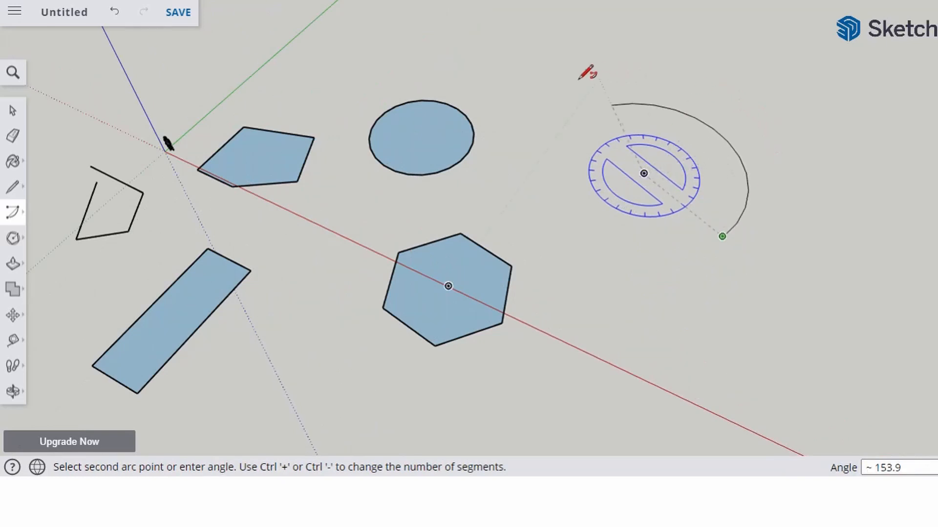
pyautogui.click(554, 137)
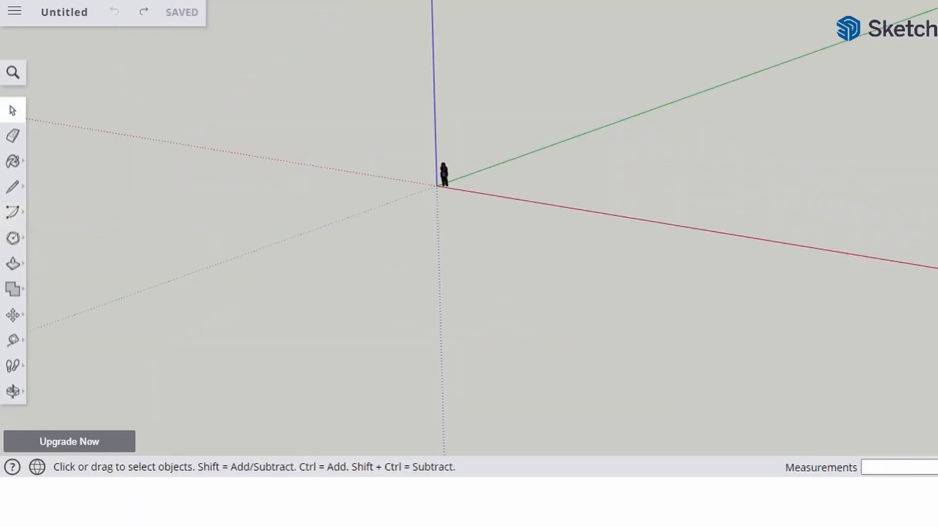
# Draw a closed four-sided face between the red and green axes with the Line tool, its last edge about 13' 2" along the red direction
pyautogui.scroll(5, 544, 133)
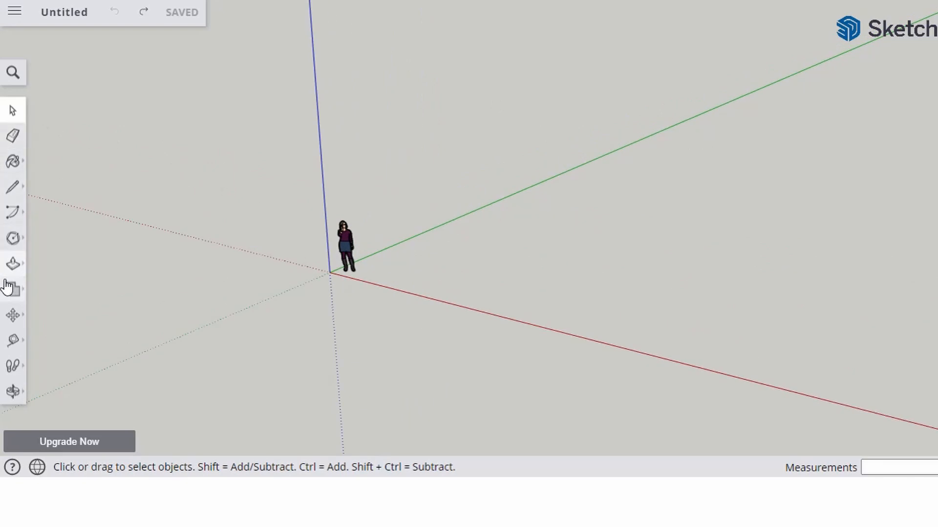
pyautogui.click(8, 194)
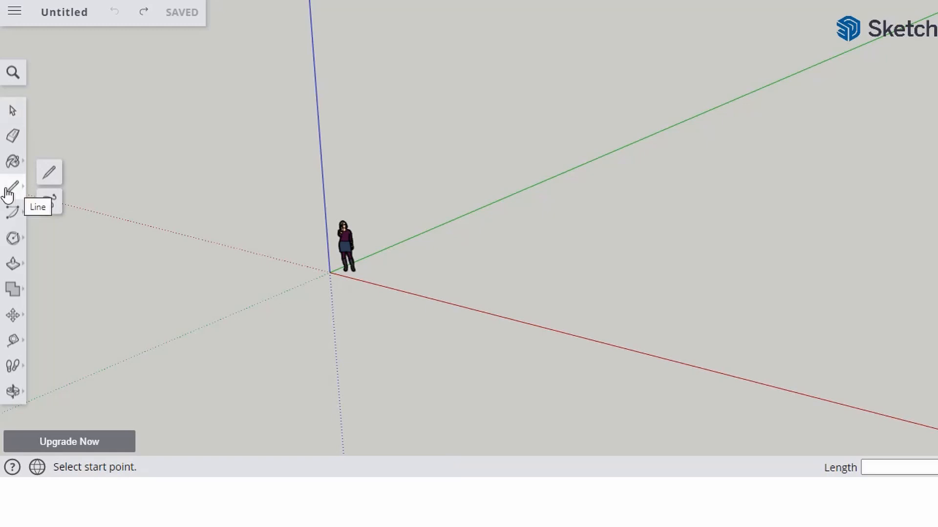
pyautogui.click(449, 282)
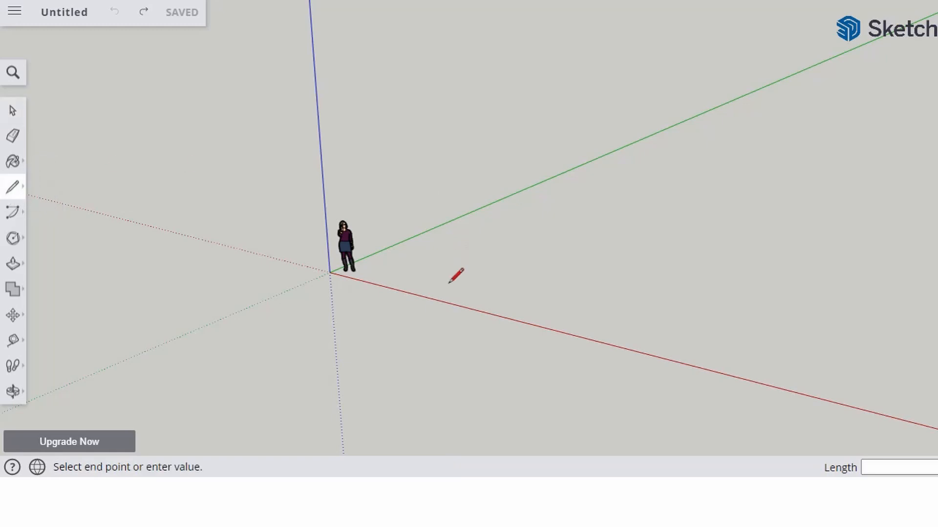
pyautogui.click(531, 239)
pyautogui.click(641, 260)
pyautogui.click(573, 312)
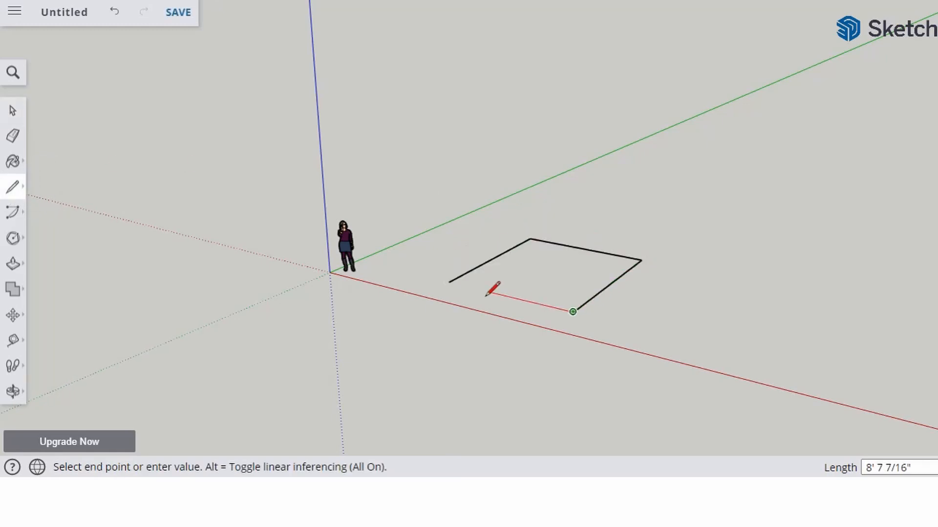
pyautogui.click(449, 282)
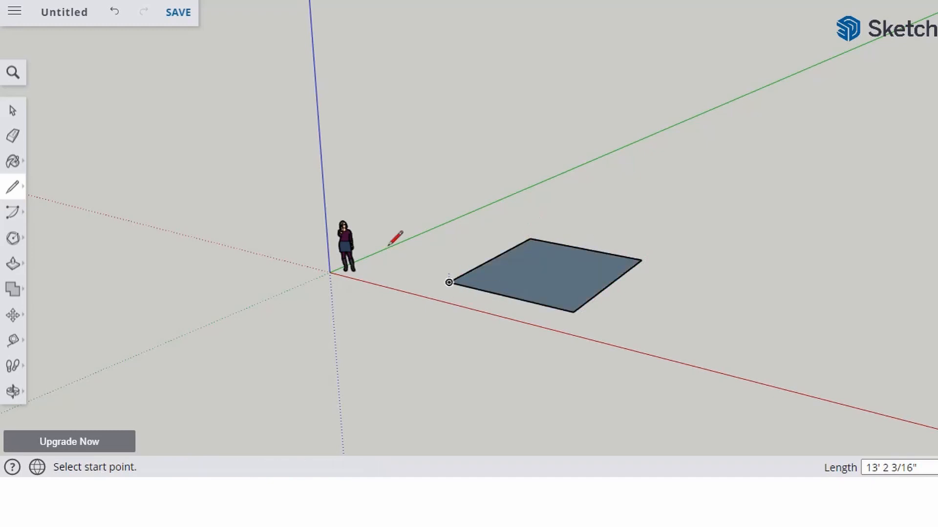
# Sketch an open Freehand curve across the green axis beyond the four-sided face, and undo it
pyautogui.click(13, 187)
pyautogui.click(48, 202)
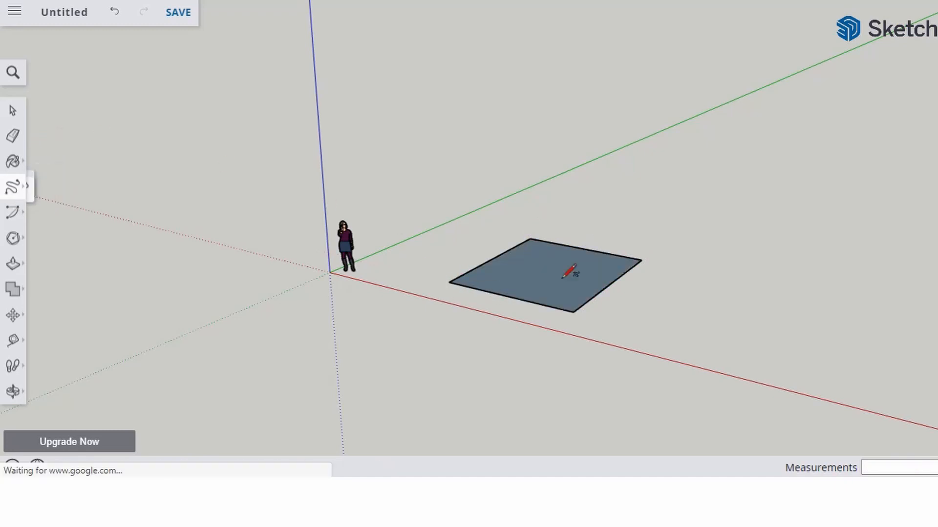
pyautogui.moveTo(768, 307)
pyautogui.mouseDown()
pyautogui.moveTo(782, 128)
pyautogui.moveTo(586, 91)
pyautogui.moveTo(662, 145)
pyautogui.moveTo(688, 274)
pyautogui.moveTo(723, 349)
pyautogui.moveTo(821, 335)
pyautogui.moveTo(830, 309)
pyautogui.mouseUp()
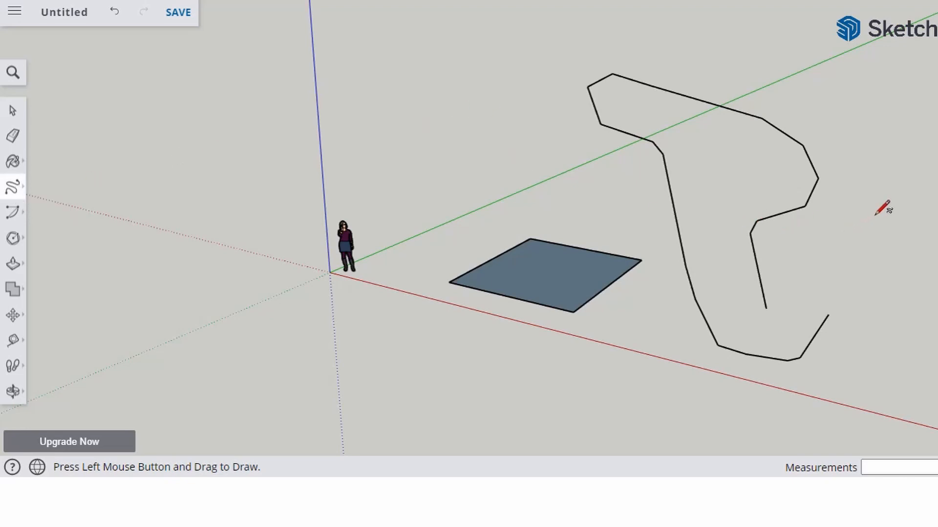
pyautogui.hotkey('ctrl', 'z')
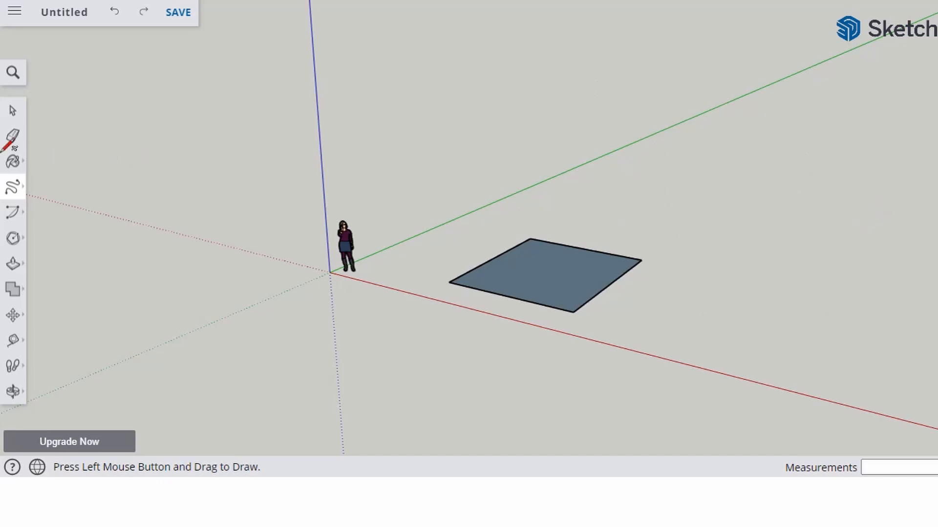
# Paint the four-sided face with the Helen_Skin material, close the material library and undo the paint
pyautogui.click(12, 161)
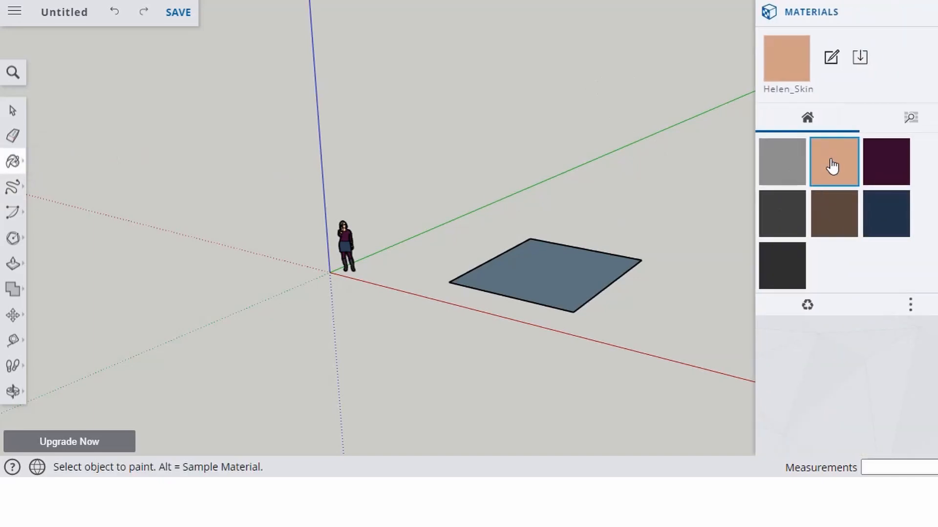
pyautogui.click(560, 253)
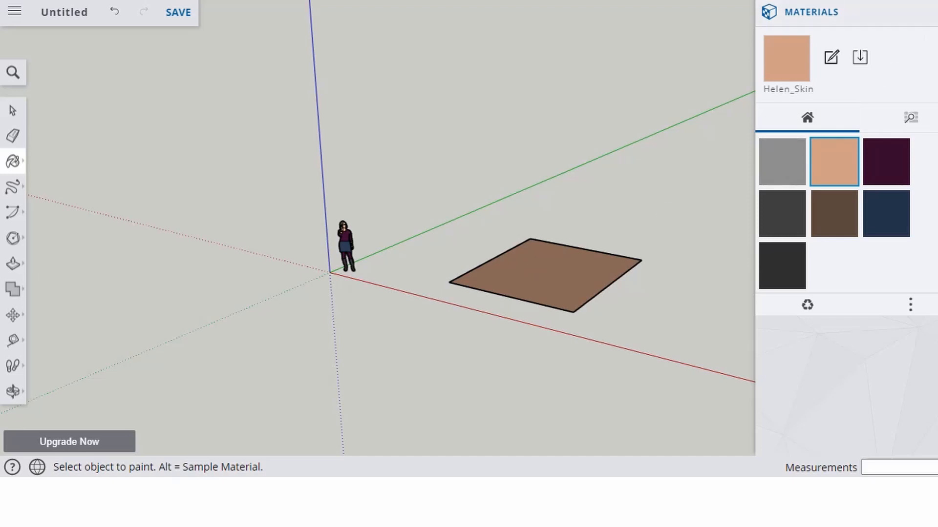
pyautogui.click(936, 12)
pyautogui.press('ctrl')
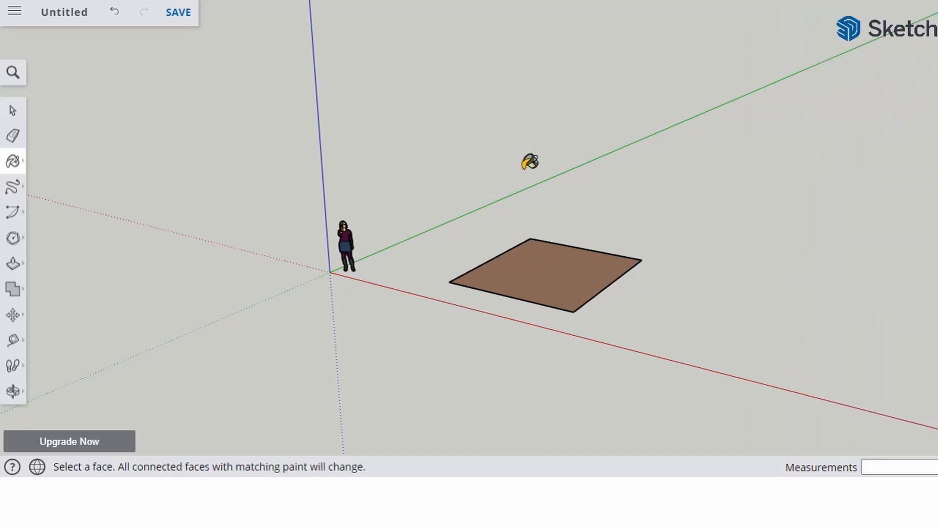
pyautogui.hotkey('ctrl', 'z')
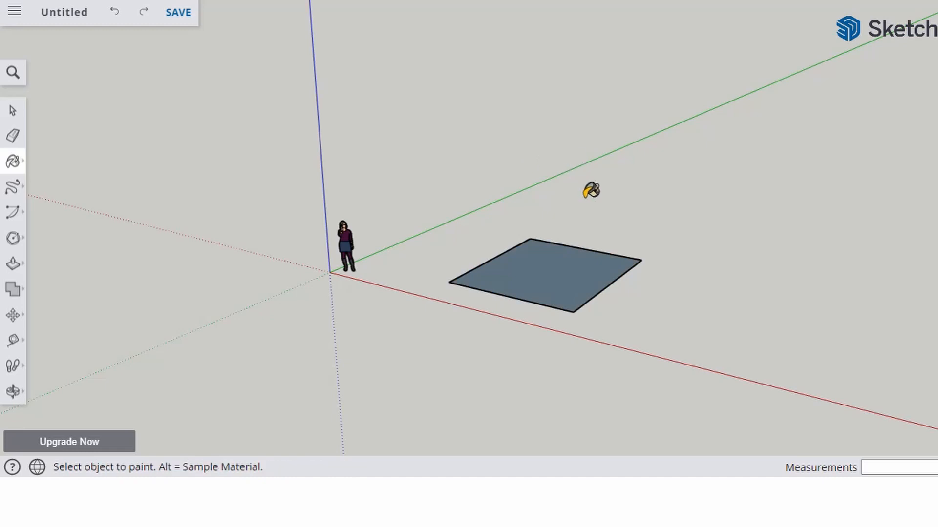
# Draw a centre-point arc sweeping about 98 degrees on the ground beyond the four-sided face, beside the red axis
pyautogui.click(23, 223)
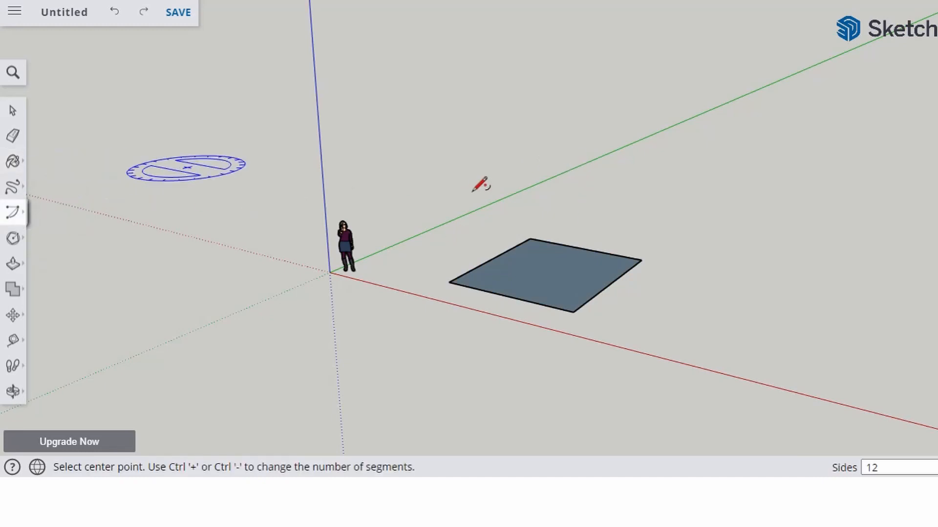
pyautogui.scroll(-1, 360, 205)
pyautogui.scroll(-1, 360, 205)
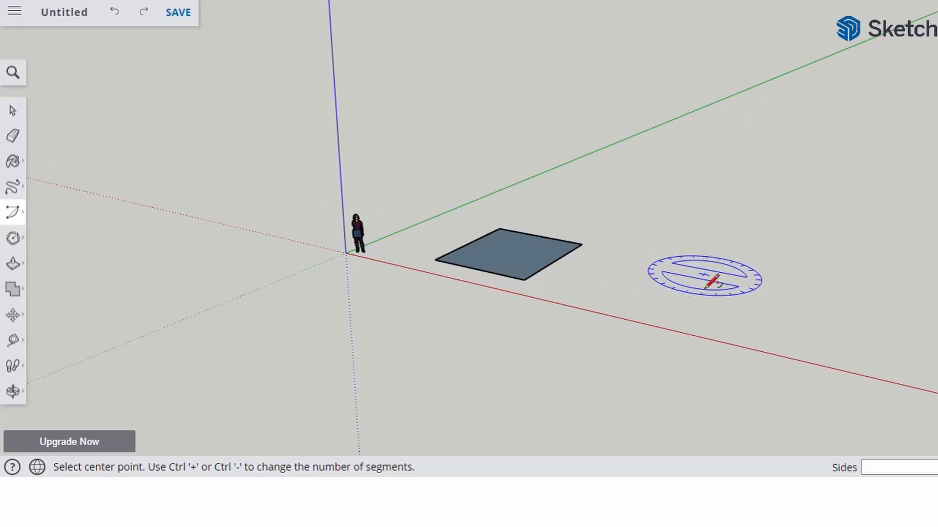
pyautogui.press('o')
pyautogui.moveTo(706, 289); pyautogui.dragTo(651, 307, button='middle')
pyautogui.scroll(2, 675, 317)
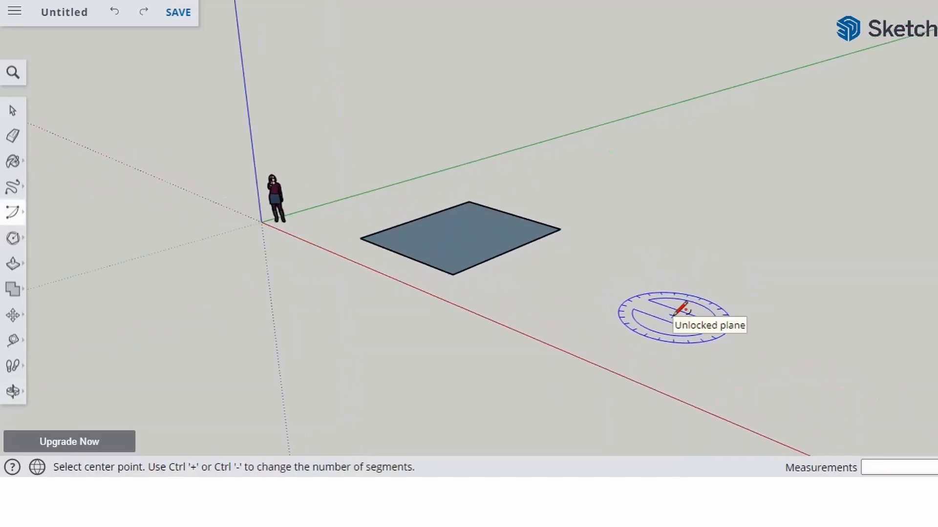
pyautogui.click(648, 327)
pyautogui.click(798, 350)
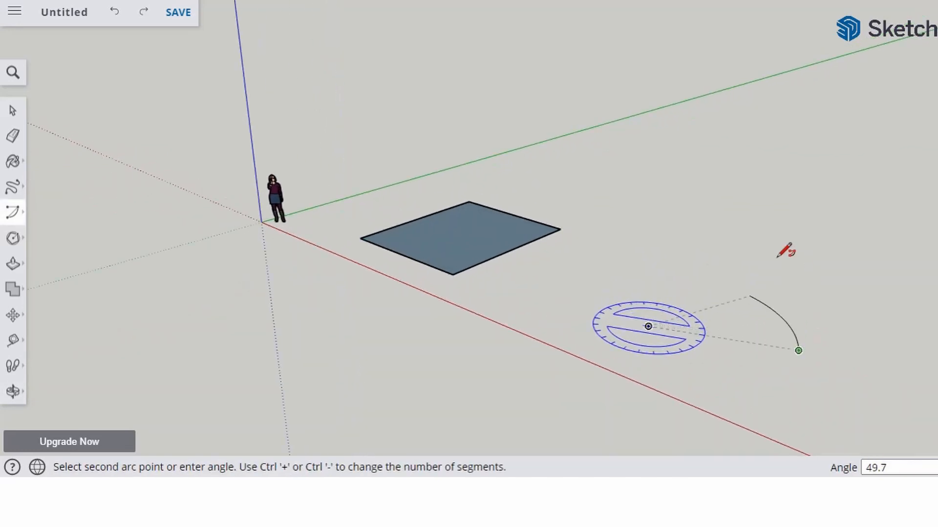
pyautogui.click(661, 233)
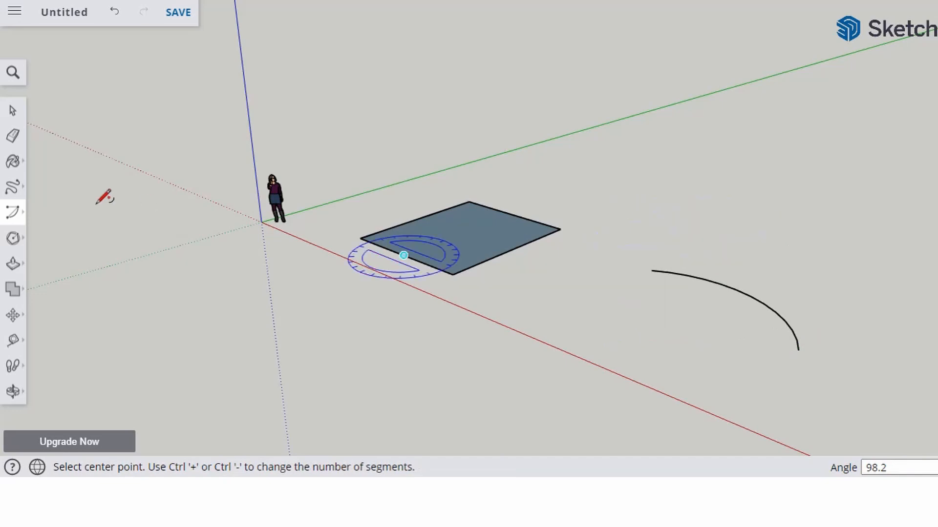
# Draw a rectangle of about 27' by 43' 9" on the ground behind the four-sided face and the arc
pyautogui.click(13, 238)
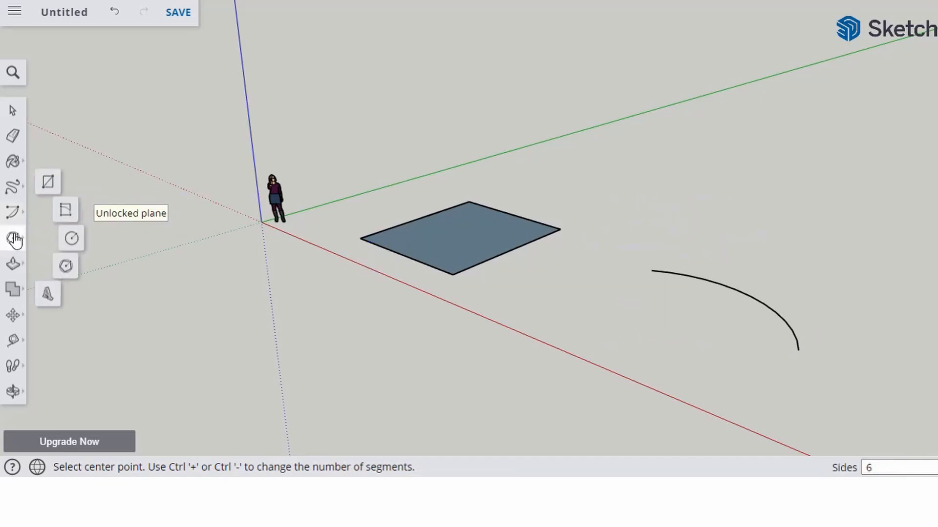
pyautogui.click(44, 186)
pyautogui.moveTo(113, 246)
pyautogui.mouseDown(button='middle')
pyautogui.moveTo(247, 257)
pyautogui.moveTo(351, 247)
pyautogui.moveTo(391, 229)
pyautogui.mouseUp(button='middle')
pyautogui.click(430, 205)
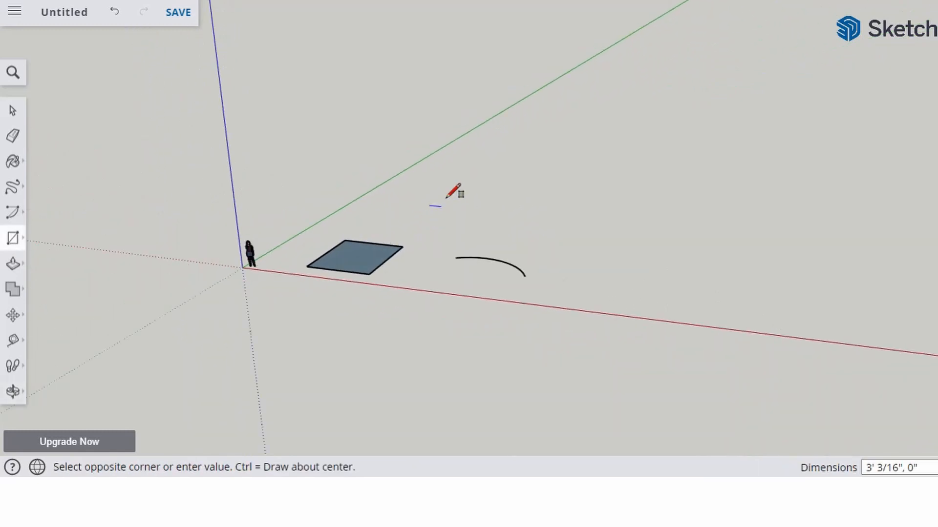
pyautogui.click(576, 170)
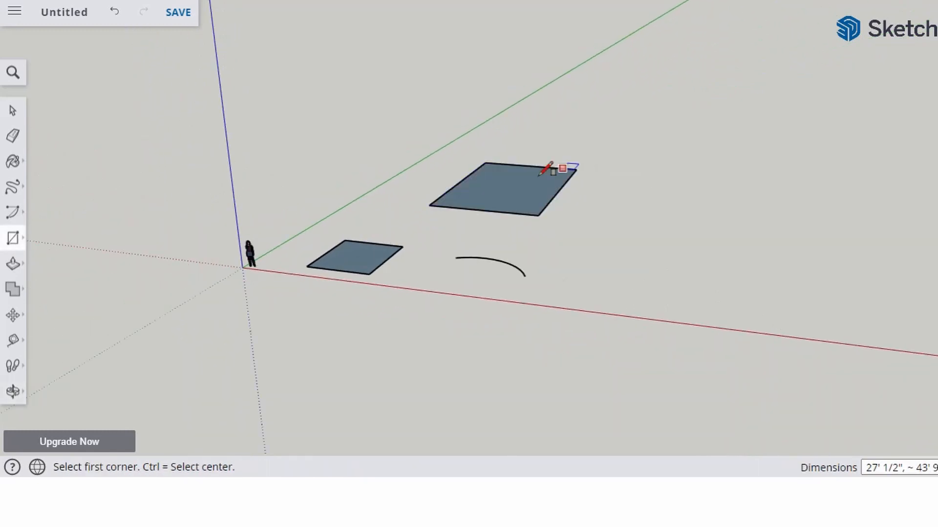
# Draw a circle on the ground beside the large rectangle, on the side away from the green axis
pyautogui.click(12, 238)
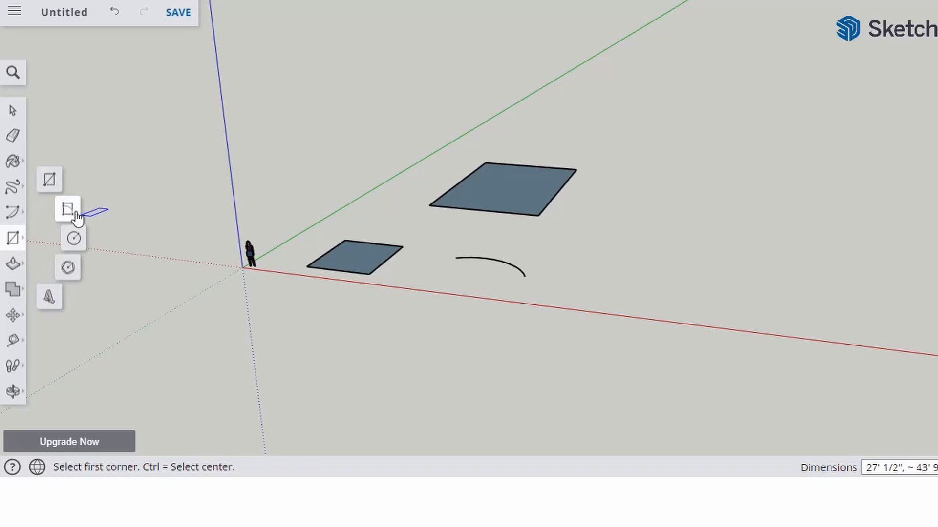
pyautogui.click(74, 238)
pyautogui.click(659, 225)
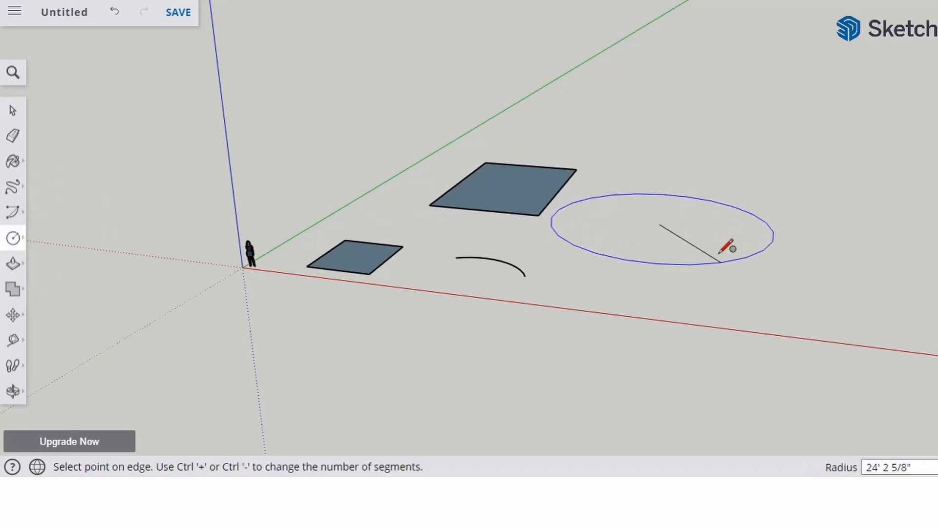
pyautogui.click(699, 228)
pyautogui.moveTo(456, 329); pyautogui.dragTo(437, 340, button='middle')
# Draw a six-sided polygon with an inscribed radius of about 18' 6" across the red axis, beyond the arc
pyautogui.click(13, 238)
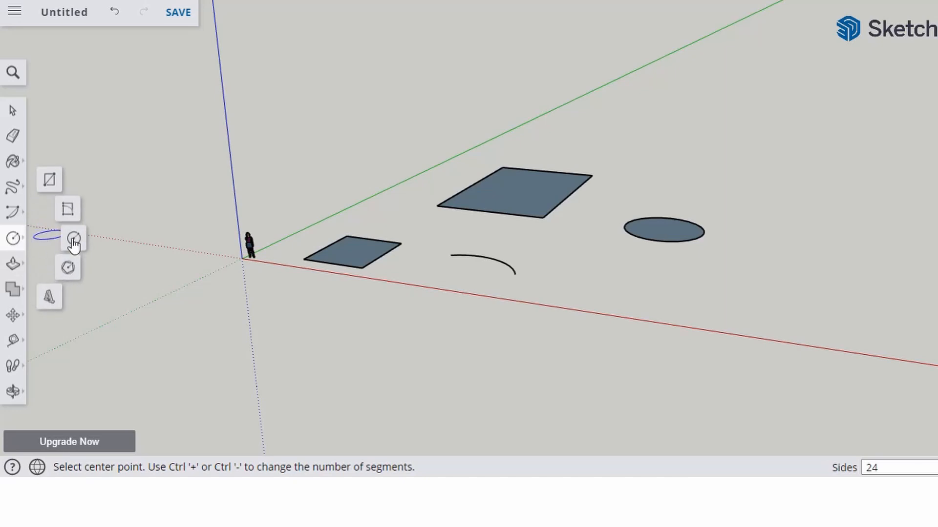
pyautogui.click(69, 269)
pyautogui.click(623, 295)
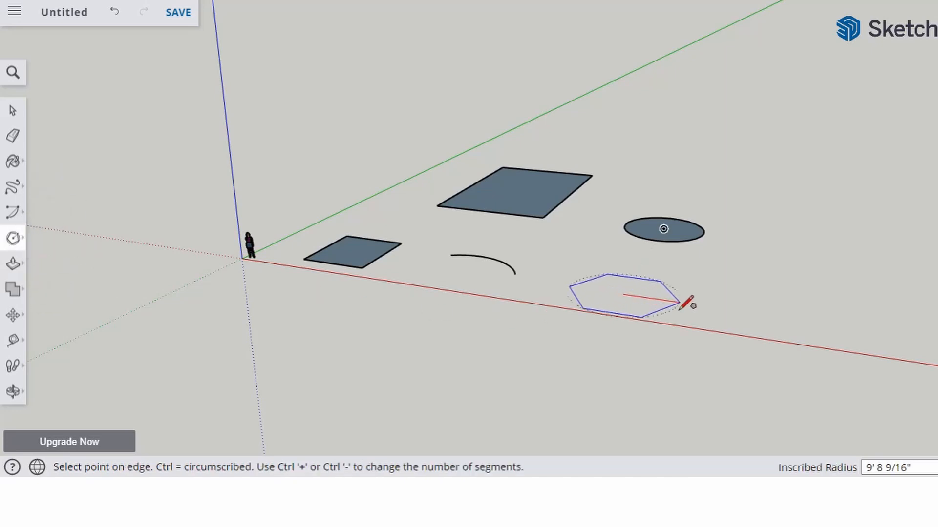
pyautogui.click(657, 336)
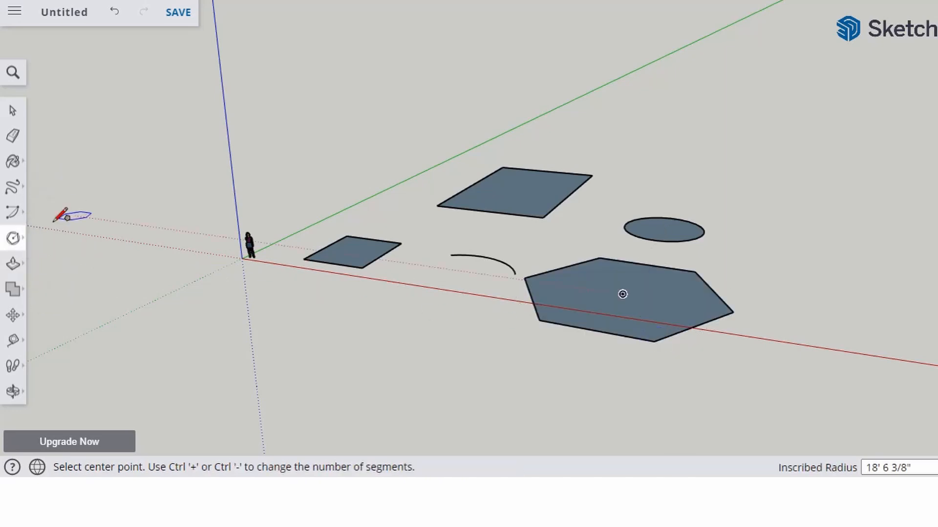
# Draw a straight line about 20' 4" long on the ground in front of the origin, on the near side of the red axis
pyautogui.click(13, 238)
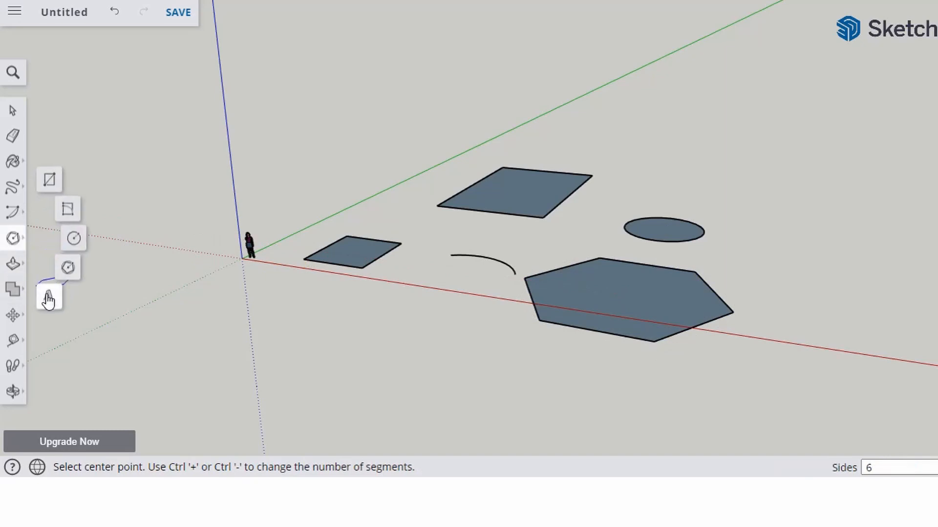
pyautogui.click(17, 189)
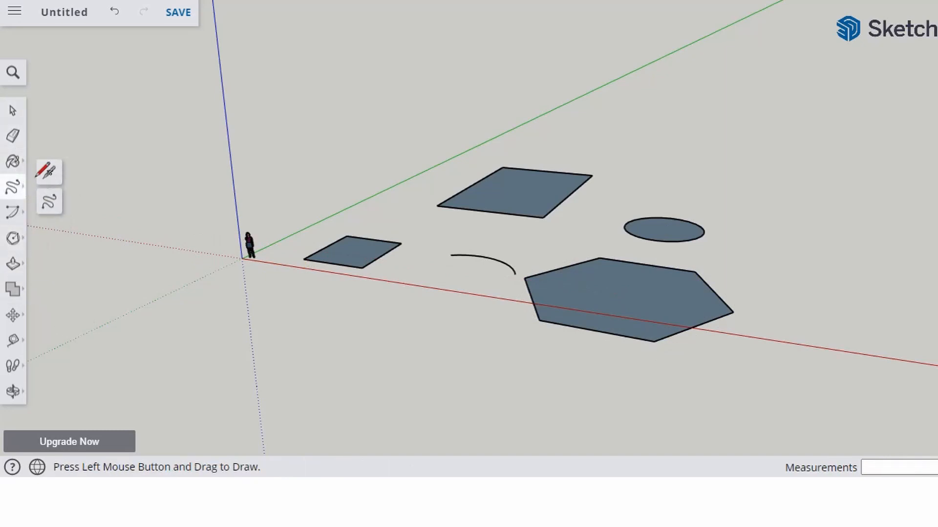
pyautogui.click(47, 172)
pyautogui.scroll(-2, 728, 132)
pyautogui.scroll(3, 421, 240)
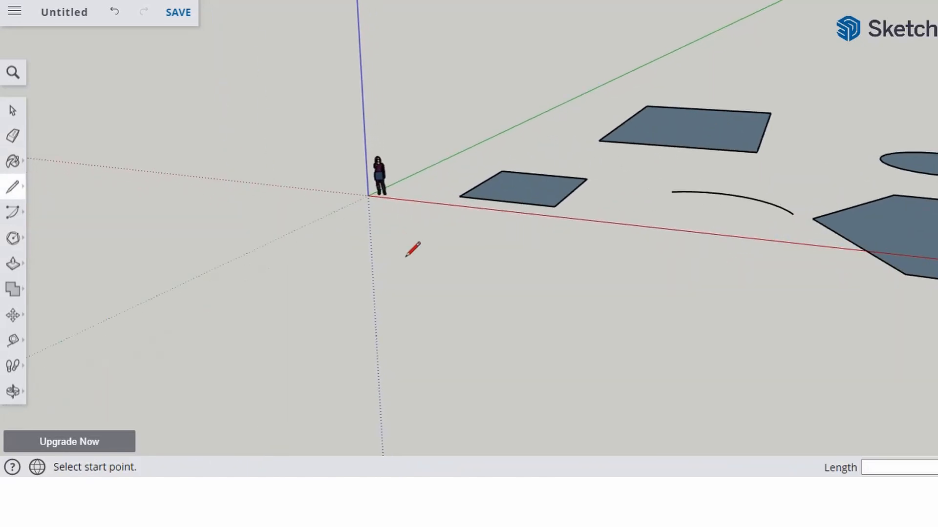
pyautogui.click(339, 251)
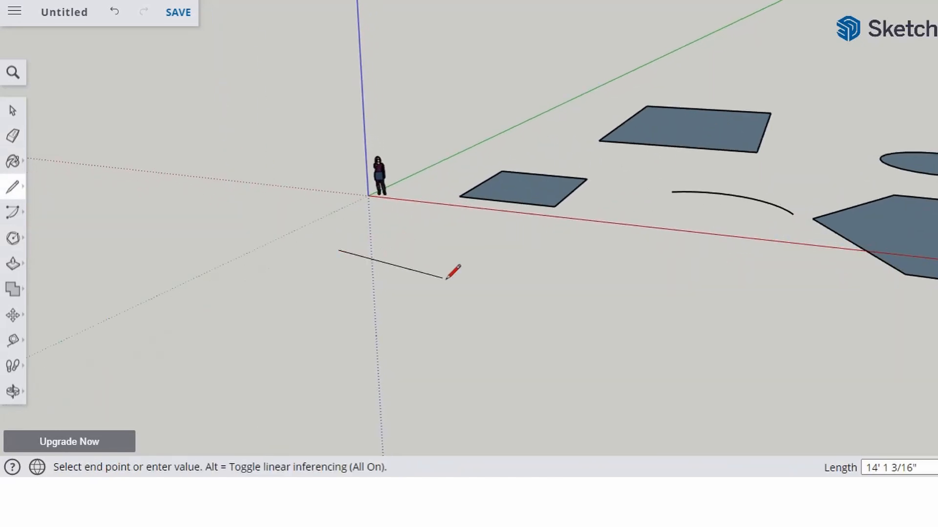
pyautogui.click(519, 275)
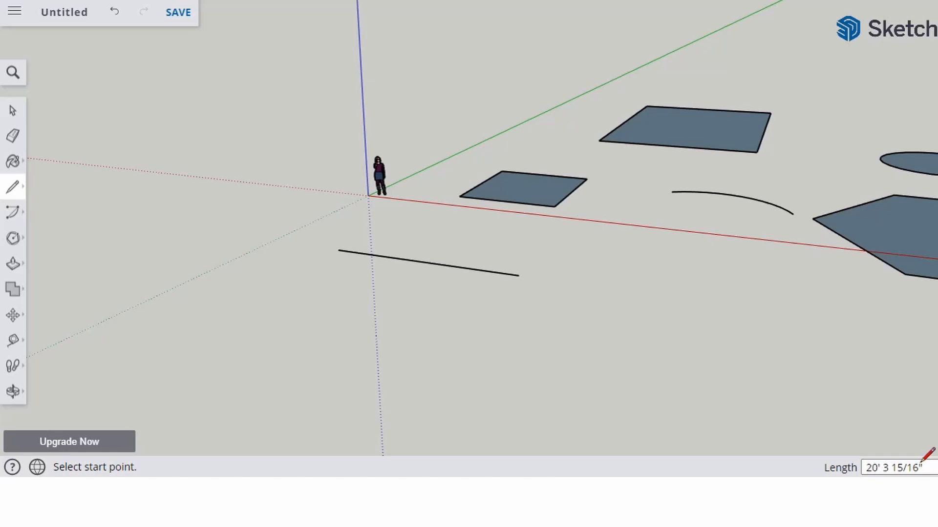
# Draw a 10' line parallel to the red axis, in front of the first line, and end the line chain there
pyautogui.click(519, 332)
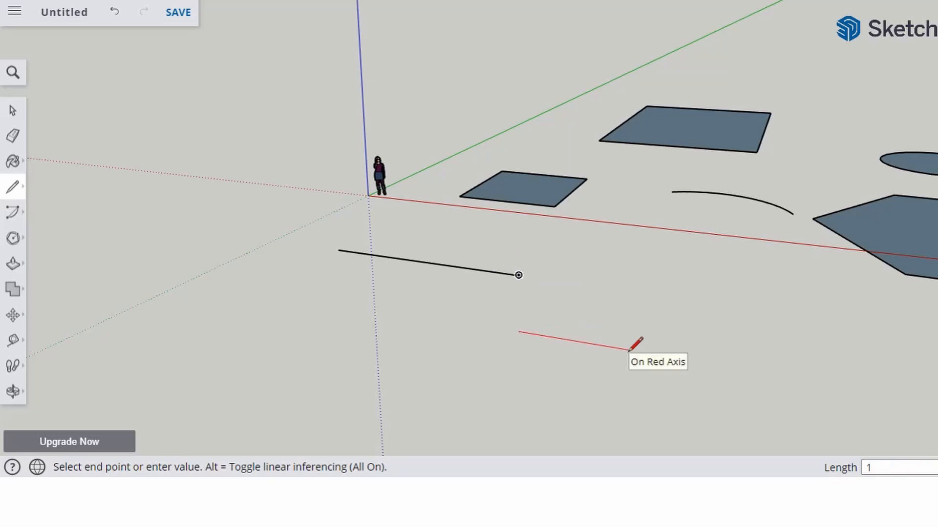
pyautogui.press('Return')
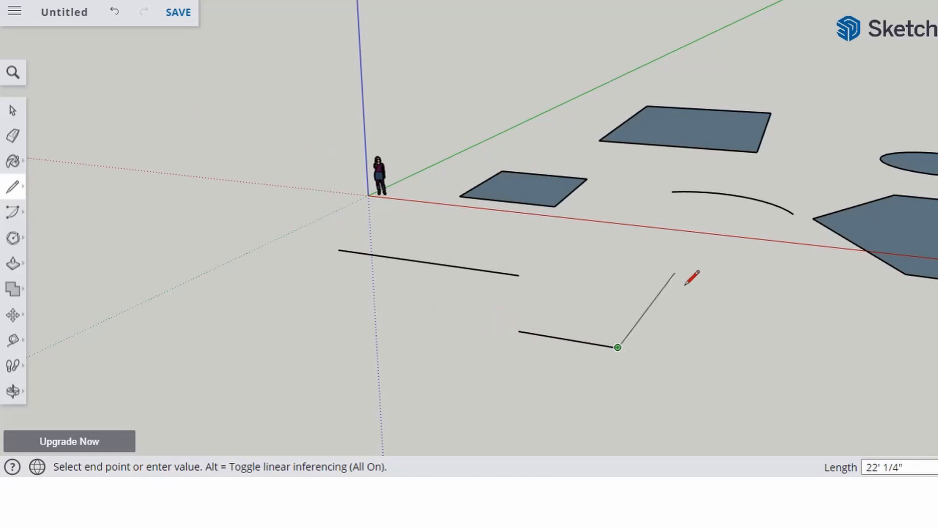
pyautogui.write("10'")
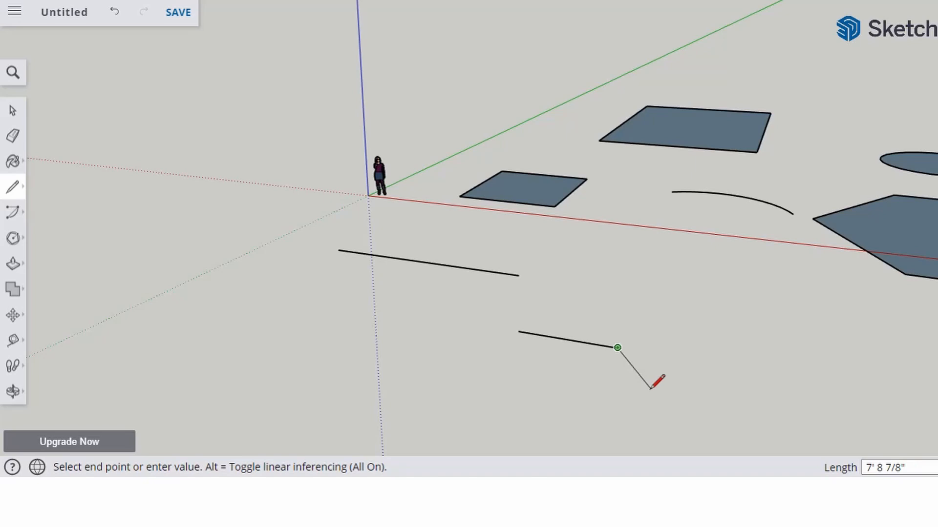
pyautogui.press('Escape')
pyautogui.moveTo(673, 332)
pyautogui.mouseDown(button='middle')
pyautogui.moveTo(427, 358)
pyautogui.moveTo(649, 330)
pyautogui.moveTo(279, 318)
pyautogui.mouseUp(button='middle')
pyautogui.scroll(-1, 278, 317)
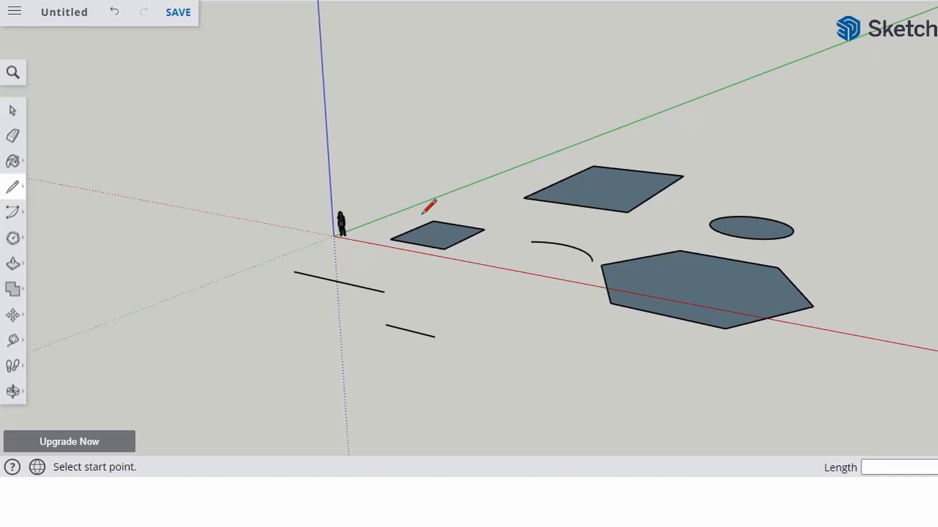
# Create the 3D text "hello" in Lora Regular, 5' high with 6" extrusion, and place it on the ground beside the two lines
pyautogui.click(15, 239)
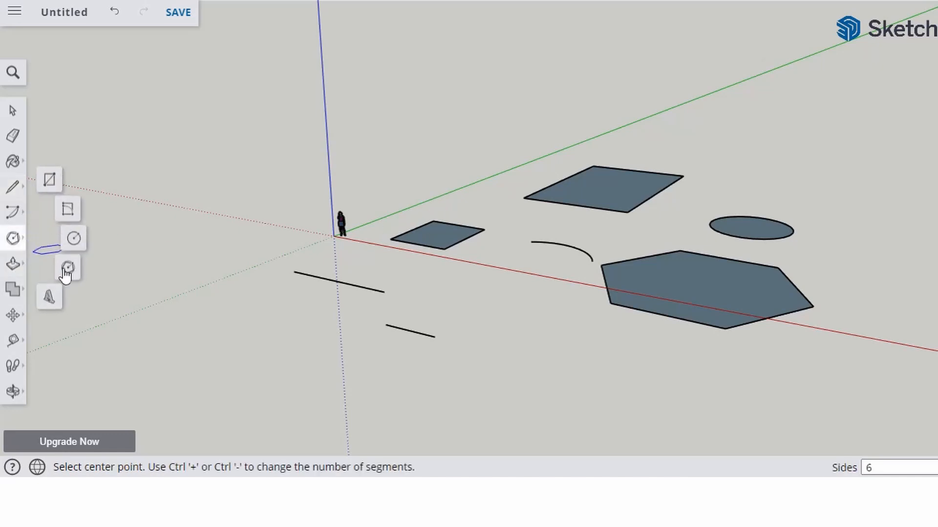
pyautogui.click(48, 298)
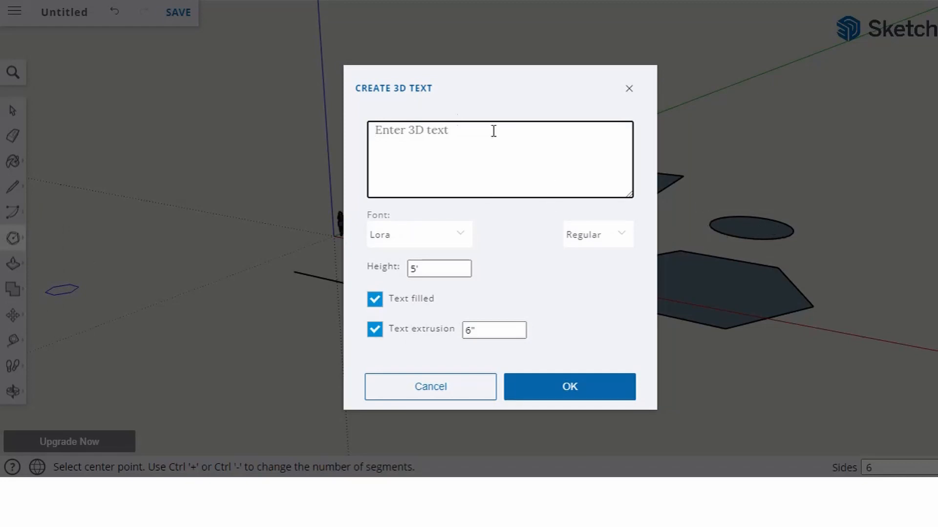
pyautogui.write('hello')
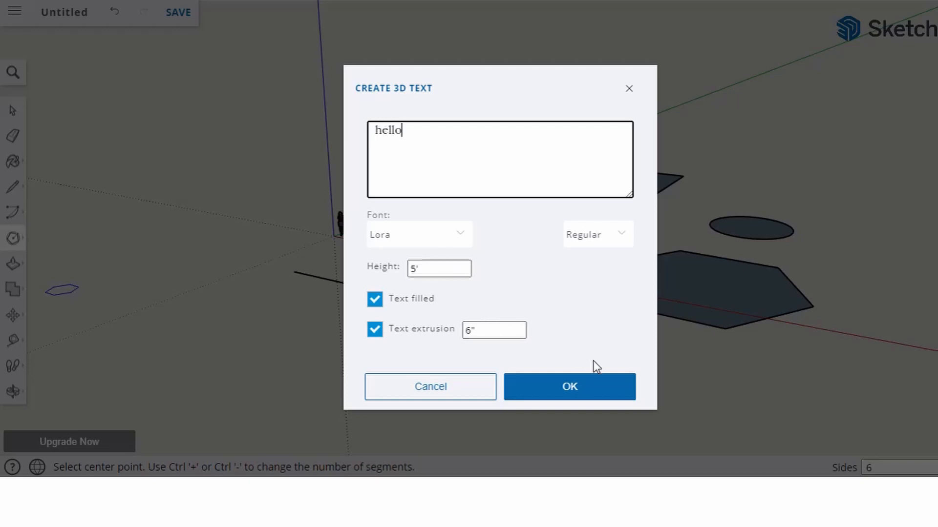
pyautogui.click(585, 390)
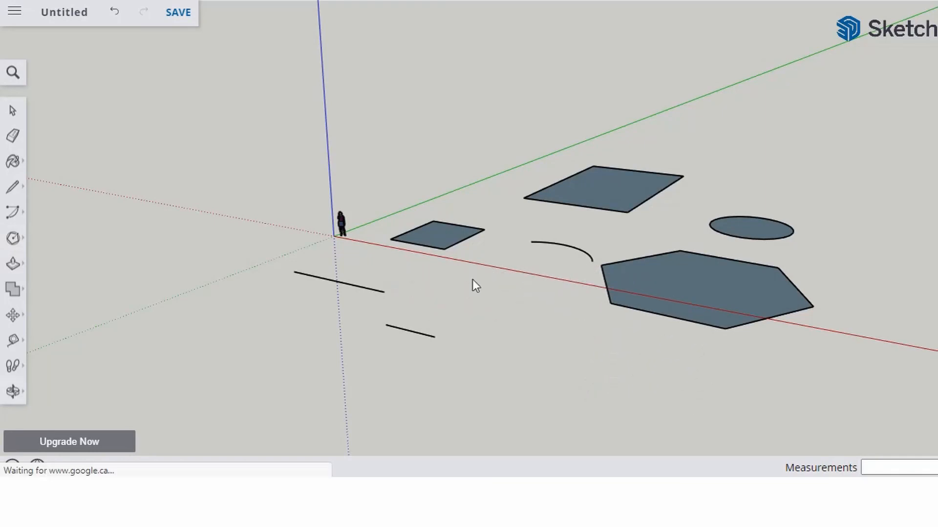
pyautogui.moveTo(475, 286); pyautogui.dragTo(549, 259, button='middle')
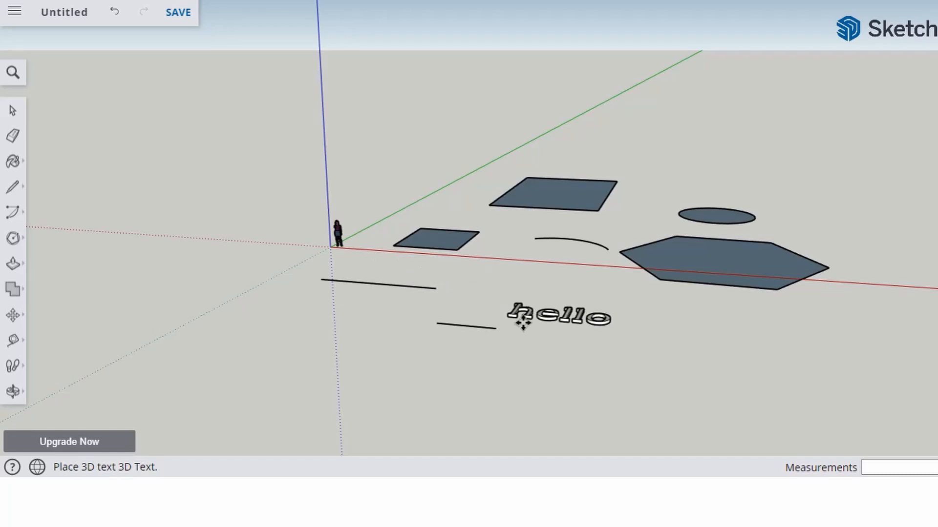
pyautogui.click(438, 317)
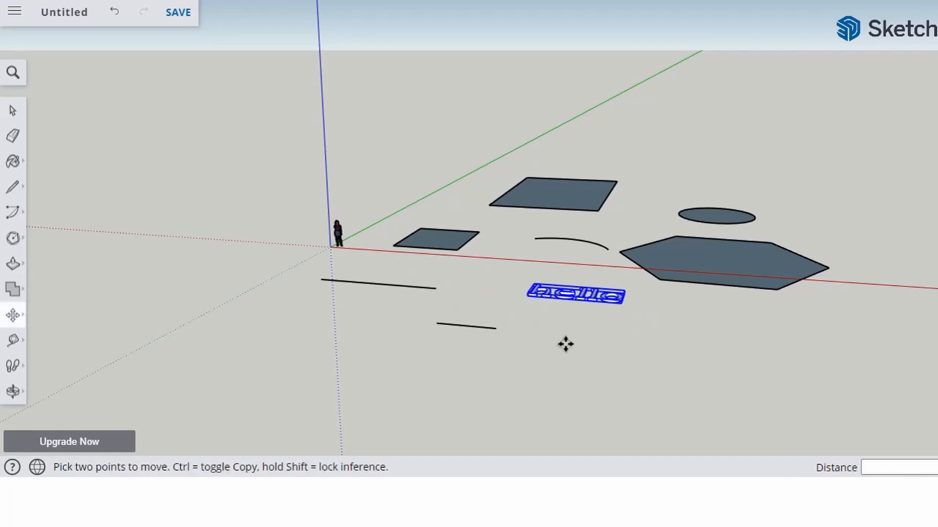
# Explode the "hello" 3D text component into loose letter geometry and clear the selection
pyautogui.scroll(-2, 649, 383)
pyautogui.scroll(3, 678, 297)
pyautogui.moveTo(558, 237); pyautogui.dragTo(639, 301, button='middle')
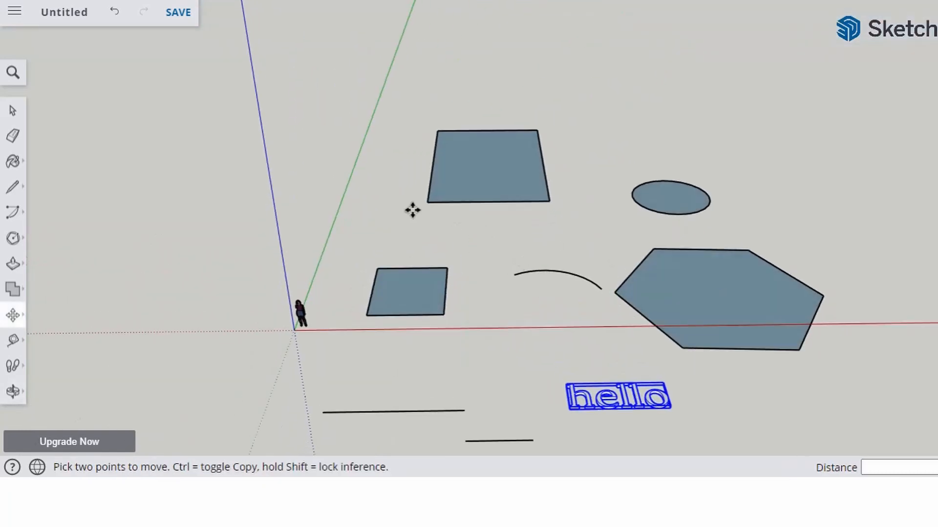
pyautogui.scroll(-3, 412, 210)
pyautogui.scroll(2, 546, 427)
pyautogui.scroll(3, 479, 251)
pyautogui.scroll(2, 607, 187)
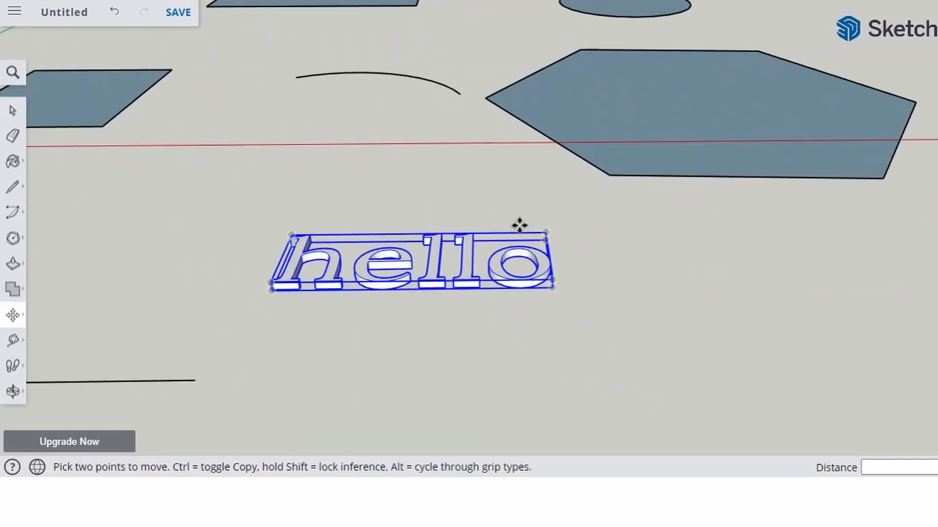
pyautogui.click(13, 110)
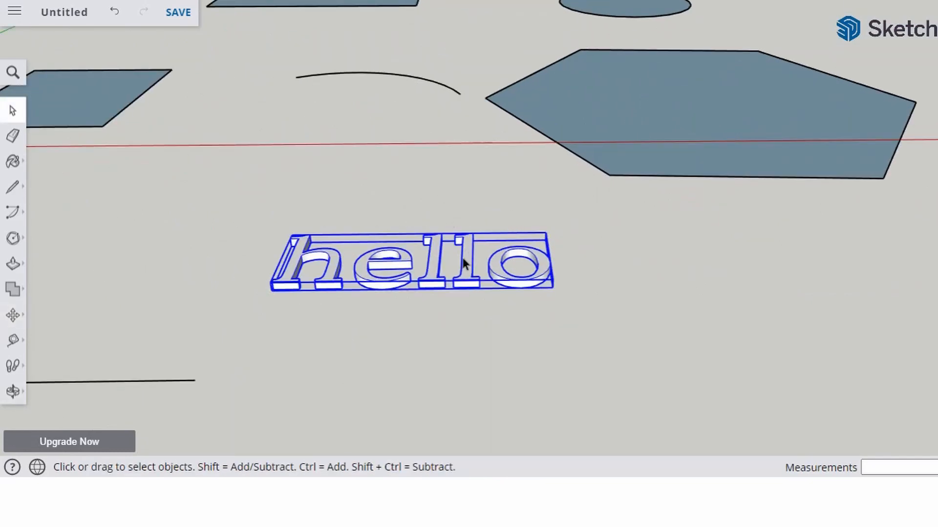
pyautogui.rightClick(464, 264)
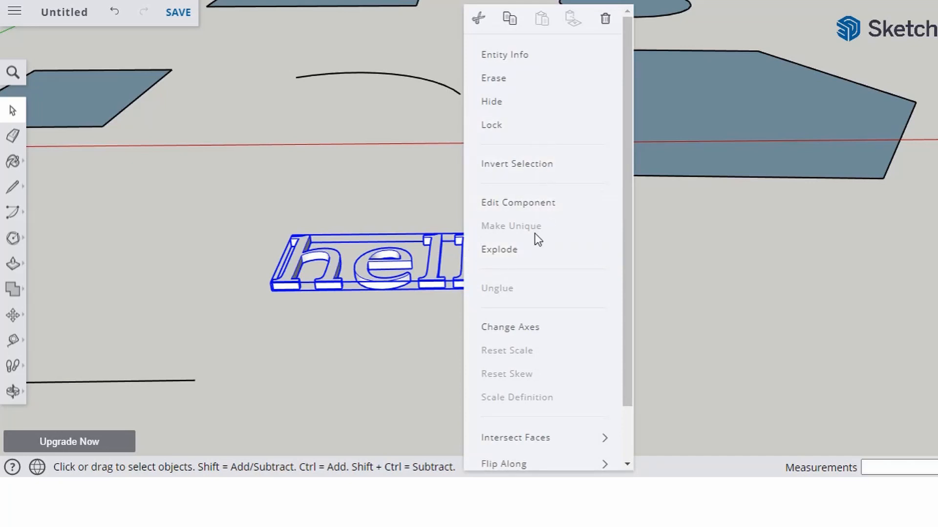
pyautogui.click(519, 251)
pyautogui.click(601, 229)
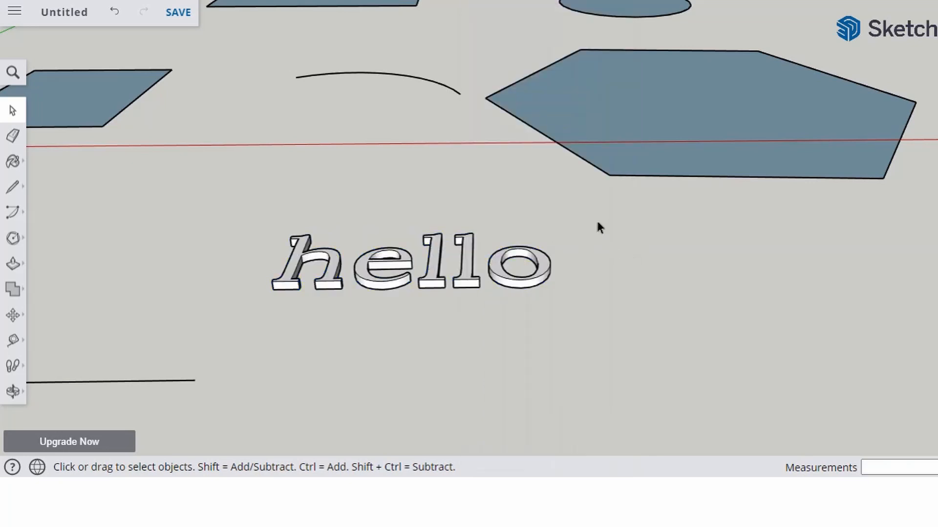
# Delete the letter "o" from the exploded "hello" text and undo the deletion
pyautogui.moveTo(489, 327); pyautogui.dragTo(486, 328)
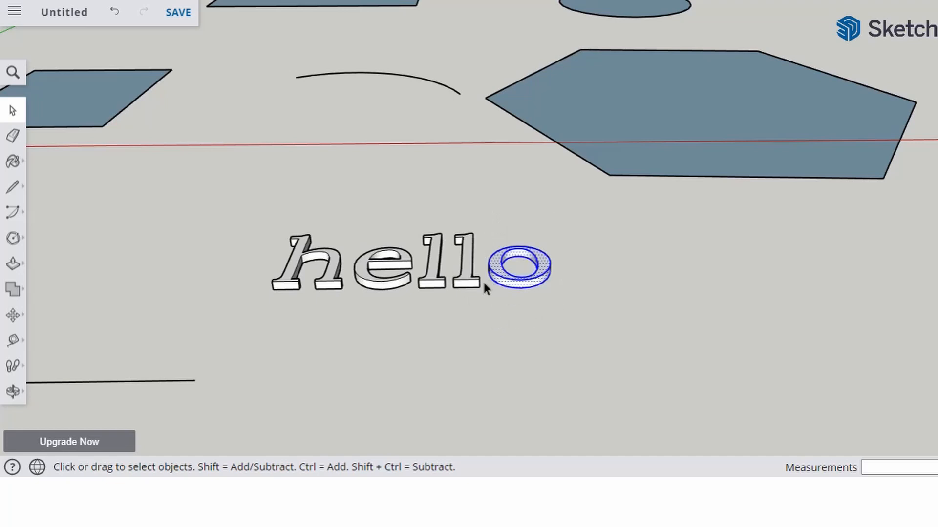
pyautogui.press('Delete')
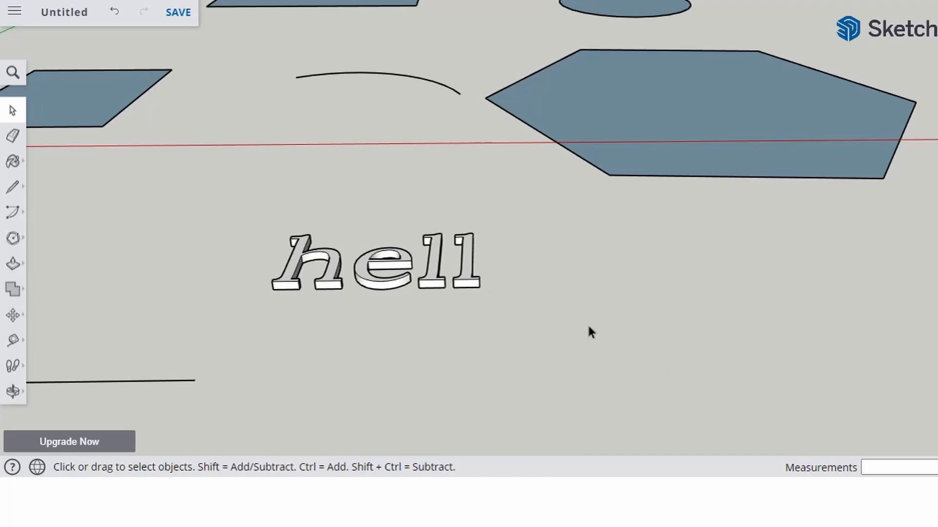
pyautogui.hotkey('ctrl', 'z')
pyautogui.moveTo(592, 272)
pyautogui.mouseDown(button='middle')
pyautogui.moveTo(588, 245)
pyautogui.moveTo(556, 233)
pyautogui.moveTo(622, 274)
pyautogui.moveTo(579, 154)
pyautogui.mouseUp(button='middle')
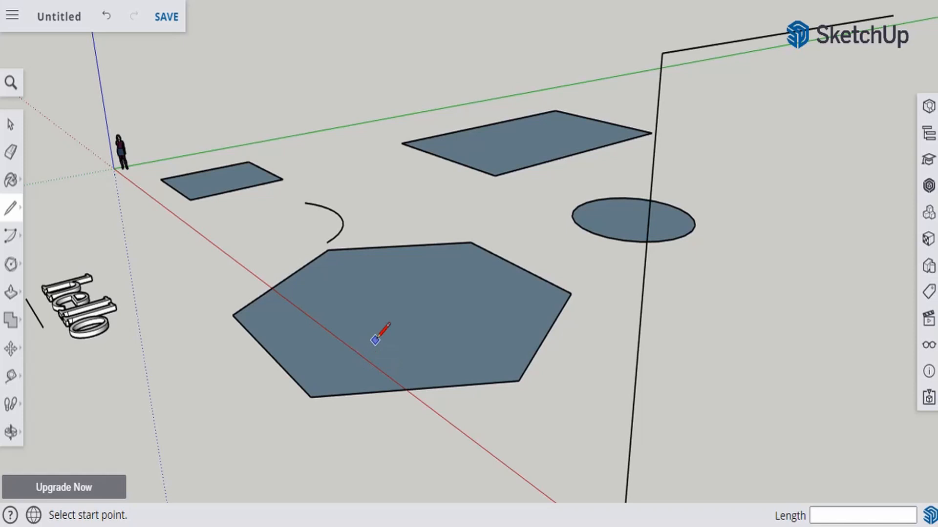
# Push/Pull the circle upward into a cylinder and the large rectangle beside it upward into a box
pyautogui.scroll(-3, 403, 294)
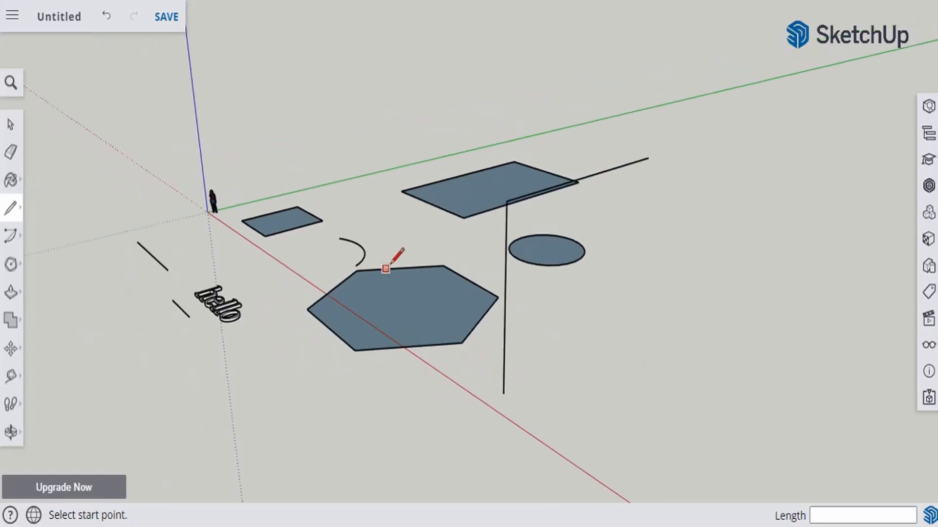
pyautogui.click(11, 292)
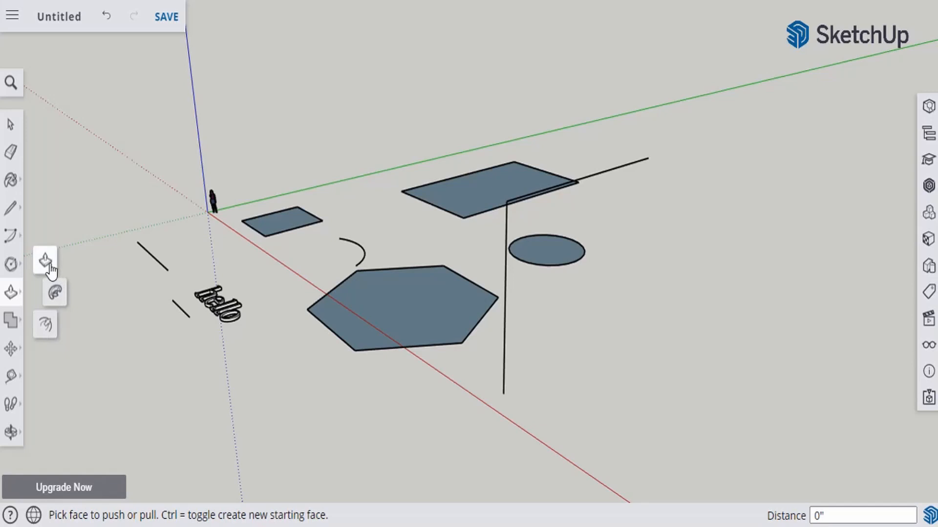
pyautogui.click(48, 265)
pyautogui.moveTo(118, 302); pyautogui.dragTo(264, 337, button='middle')
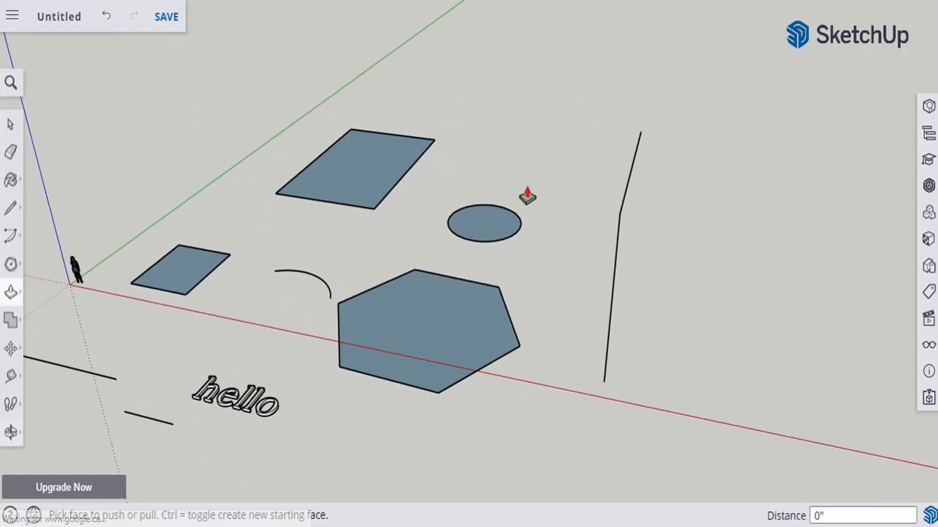
pyautogui.moveTo(495, 211); pyautogui.dragTo(484, 142)
pyautogui.moveTo(390, 167); pyautogui.dragTo(449, 184)
pyautogui.moveTo(450, 184); pyautogui.dragTo(467, 195, button='middle')
pyautogui.scroll(5, 469, 227)
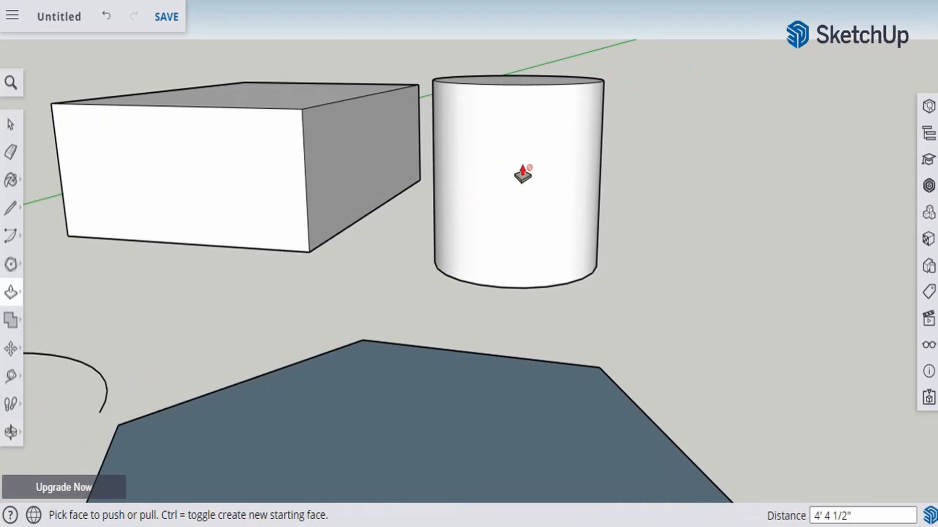
pyautogui.scroll(-3, 508, 172)
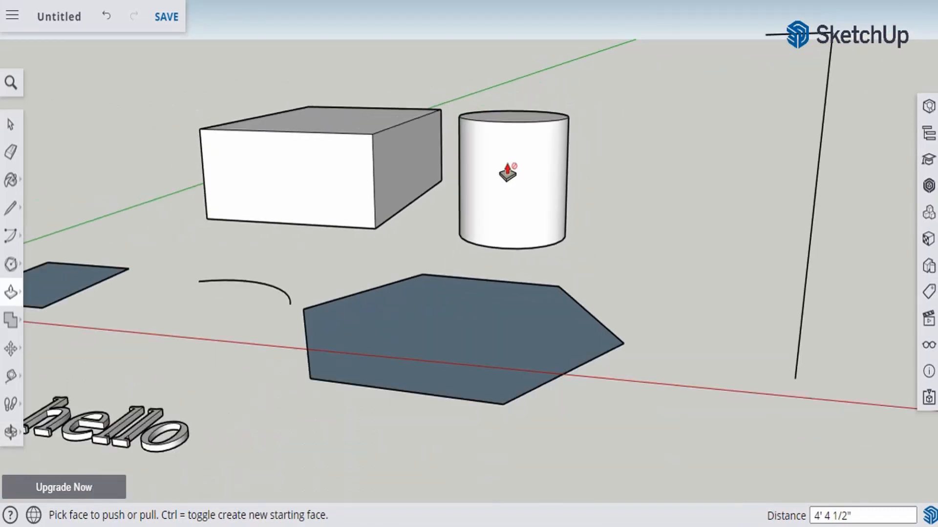
pyautogui.scroll(-5, 507, 172)
# Extrude the hexagon face along the connected two-line path with the Follow Me tool, ending at the path's far endpoint
pyautogui.click(18, 303)
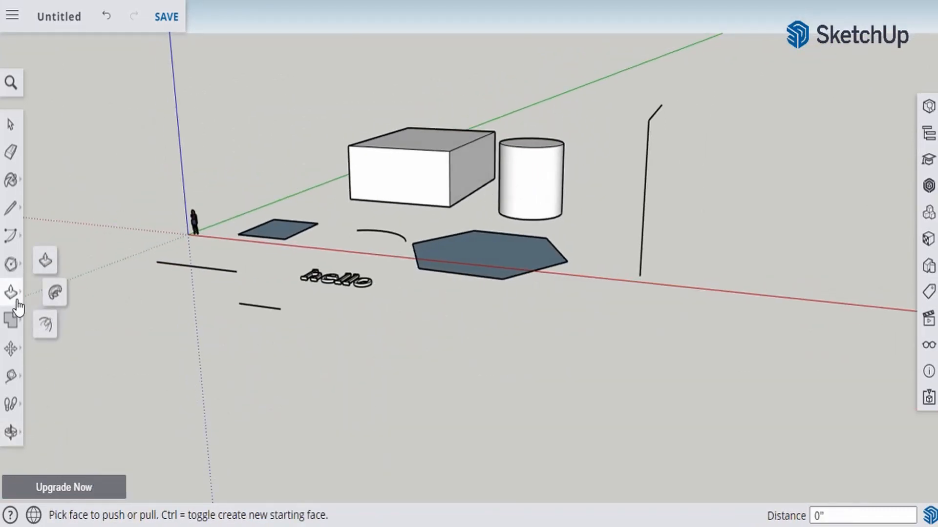
pyautogui.click(55, 294)
pyautogui.moveTo(628, 262); pyautogui.dragTo(564, 347, button='middle')
pyautogui.scroll(2, 557, 332)
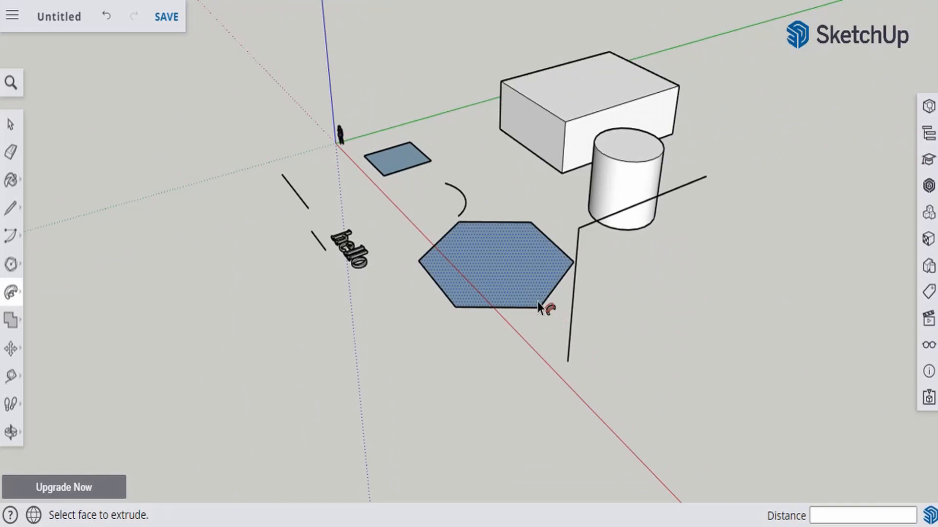
pyautogui.scroll(2, 523, 263)
pyautogui.moveTo(523, 262); pyautogui.dragTo(510, 258, button='middle')
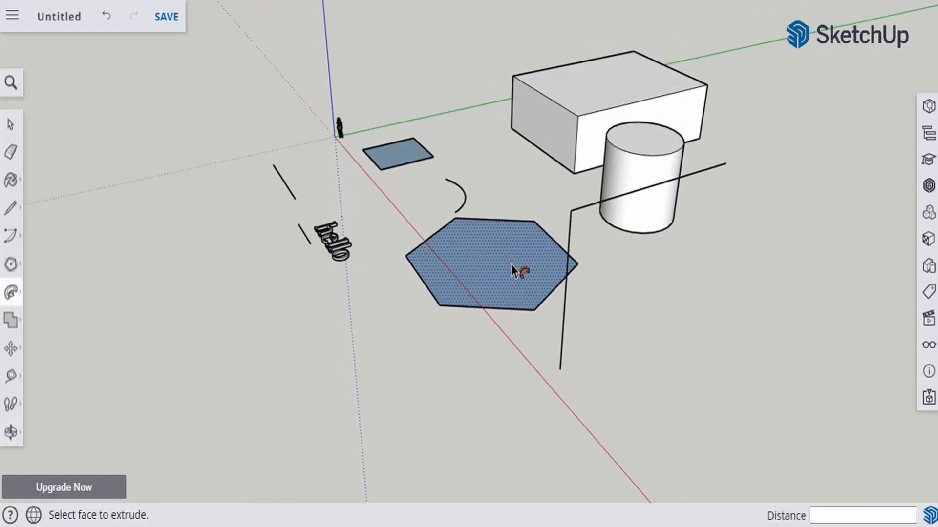
pyautogui.click(510, 264)
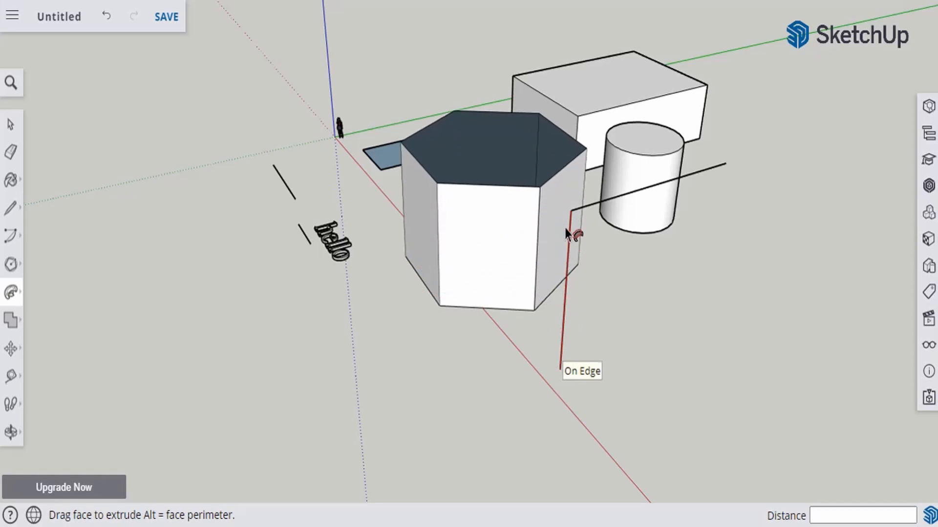
pyautogui.click(728, 164)
pyautogui.moveTo(672, 195); pyautogui.dragTo(137, 288, button='middle')
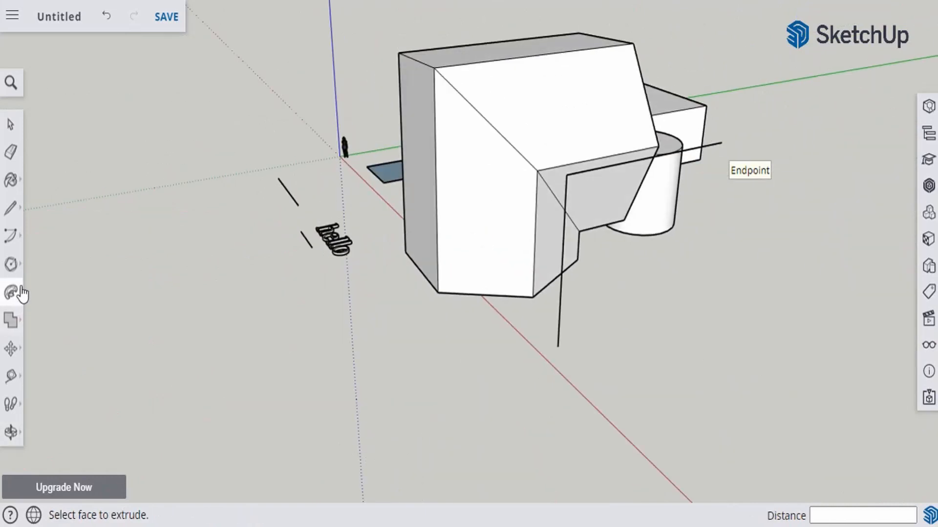
# Offset the edges of the small flat rectangle near the origin inward to form a narrow border
pyautogui.moveTo(14, 293)
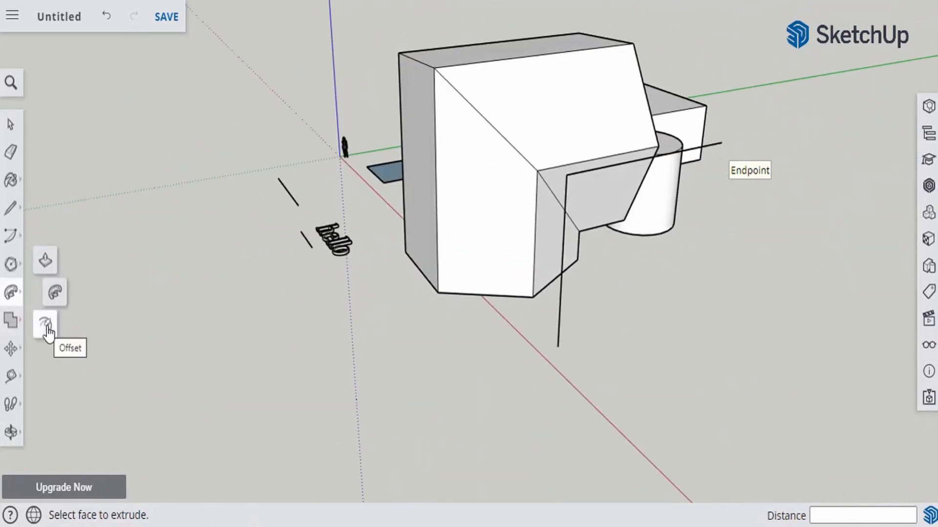
pyautogui.click(46, 324)
pyautogui.moveTo(313, 401); pyautogui.dragTo(554, 362, button='middle')
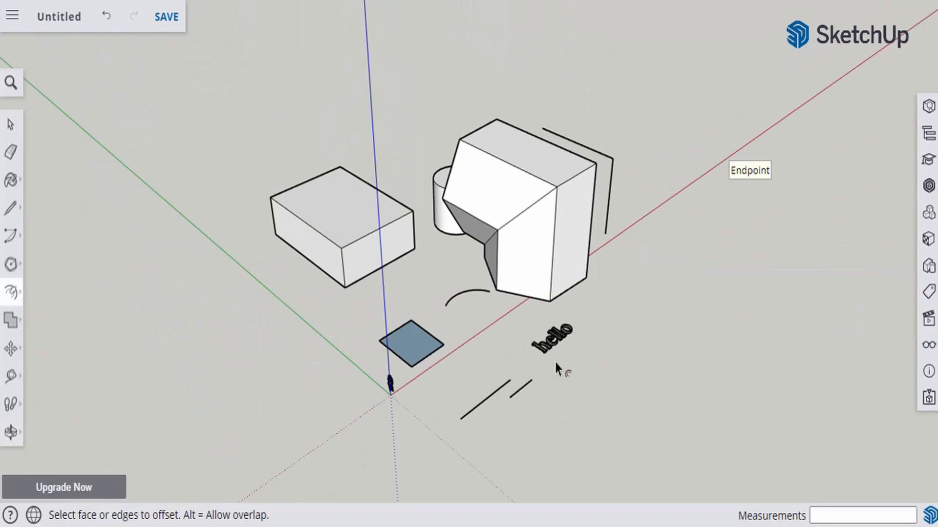
pyautogui.scroll(6, 462, 350)
pyautogui.click(410, 283)
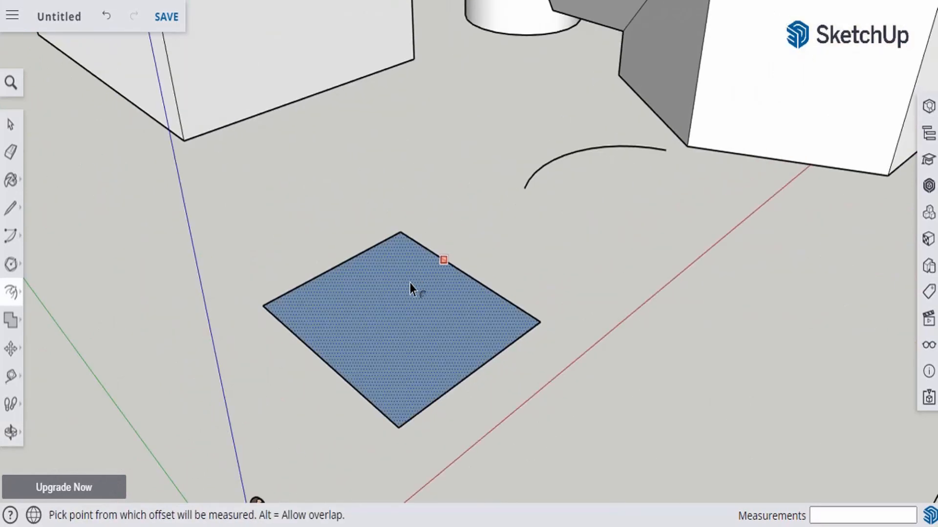
pyautogui.click(436, 264)
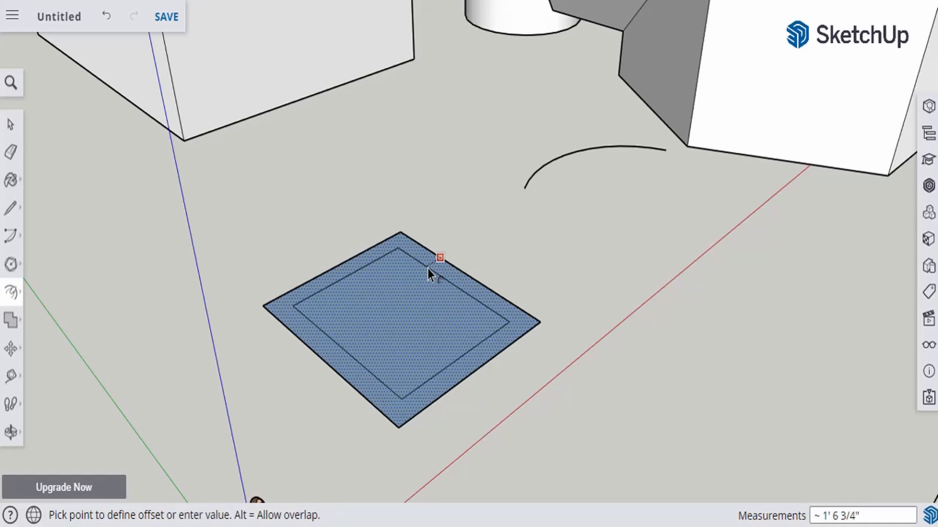
pyautogui.click(433, 268)
# Offset the outline of the large box's top face inward to form a border around it
pyautogui.scroll(-3, 184, 293)
pyautogui.moveTo(184, 293); pyautogui.dragTo(509, 358, button='middle')
pyautogui.scroll(-5, 517, 342)
pyautogui.click(199, 267)
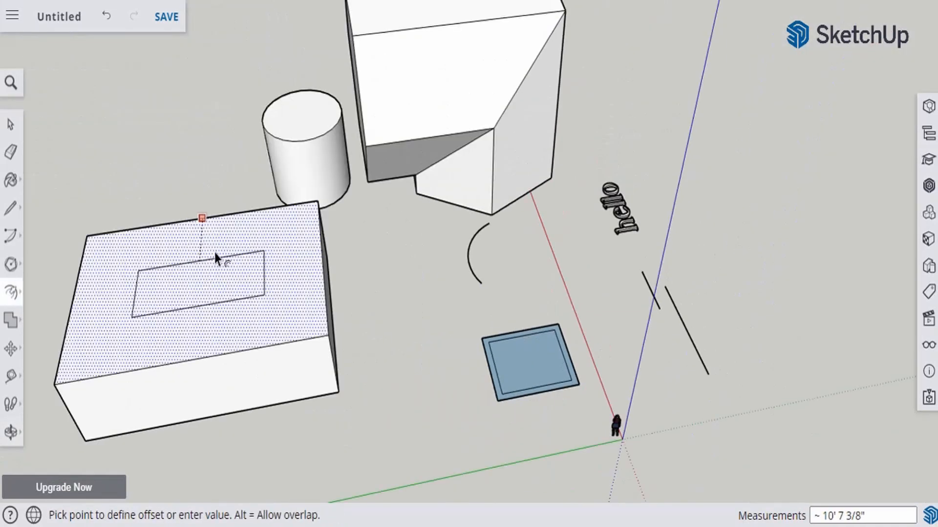
pyautogui.click(232, 224)
# Search the 3D Warehouse components for "chair" and browse the product results
pyautogui.moveTo(139, 294); pyautogui.dragTo(743, 161, button='middle')
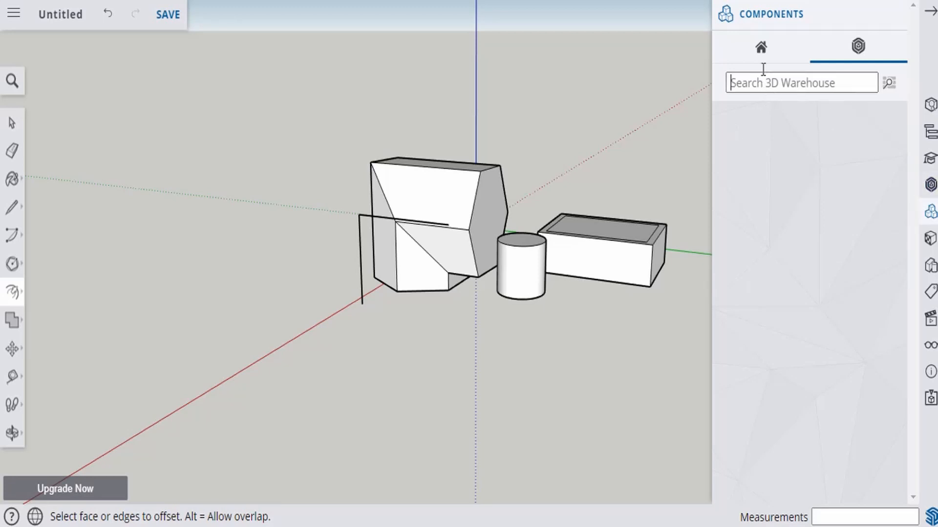
pyautogui.write('chair')
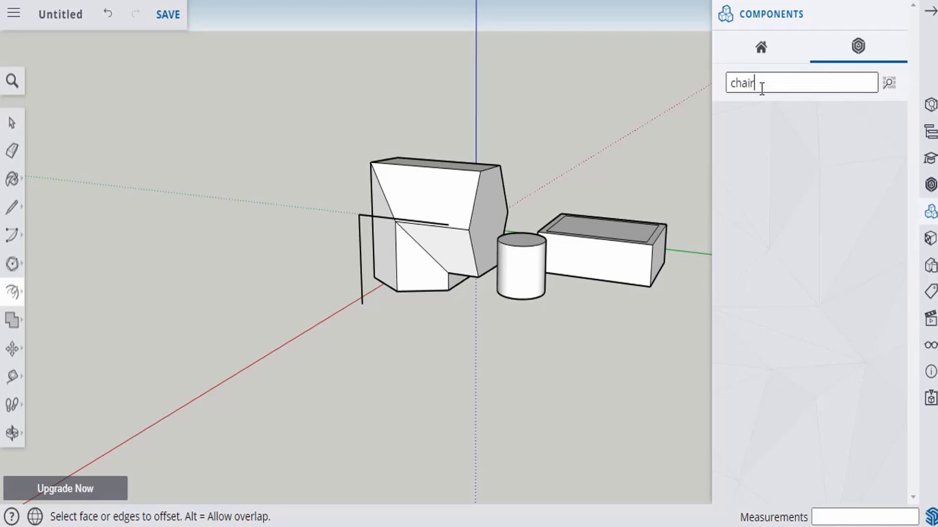
pyautogui.press('Return')
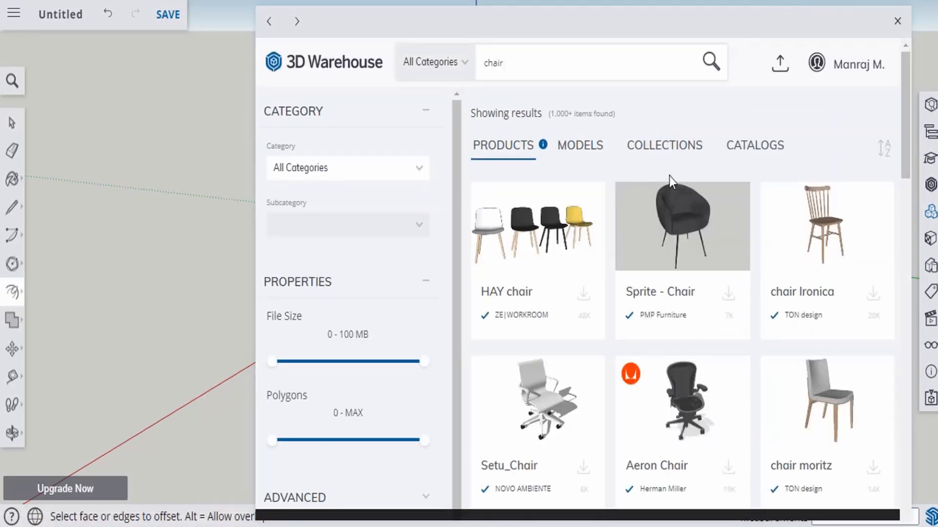
pyautogui.scroll(-5, 673, 177)
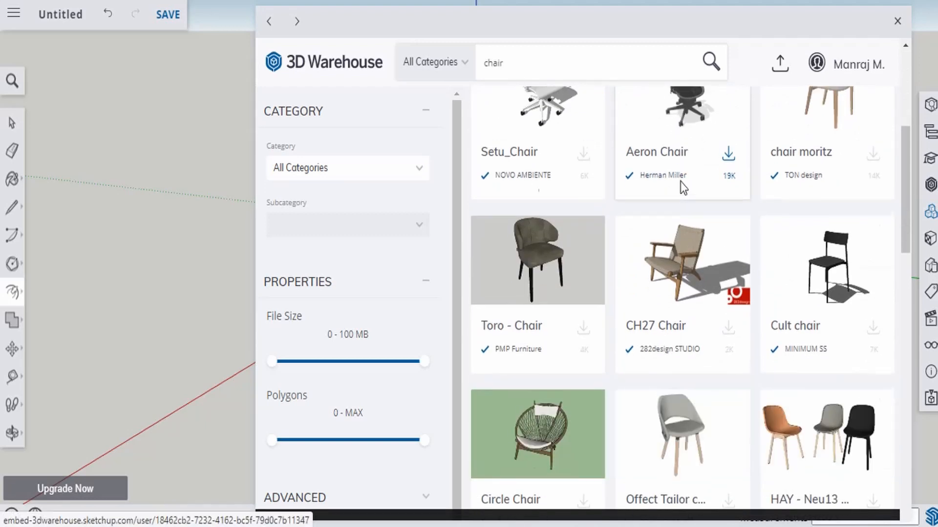
pyautogui.scroll(3, 777, 203)
pyautogui.scroll(2, 831, 300)
pyautogui.scroll(-2, 833, 299)
pyautogui.scroll(4, 831, 299)
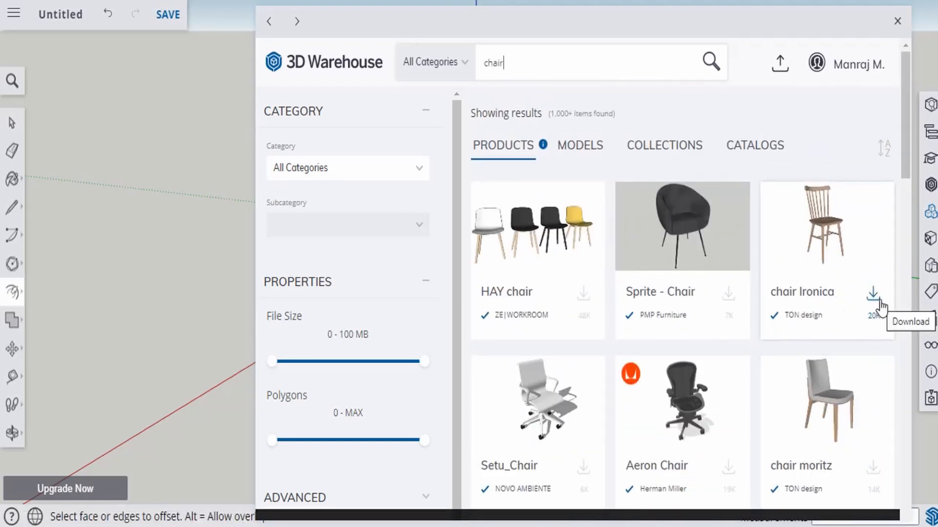
# Download the "chair Ironica" model and place it on the ground in front of the cylinder and box
pyautogui.click(879, 299)
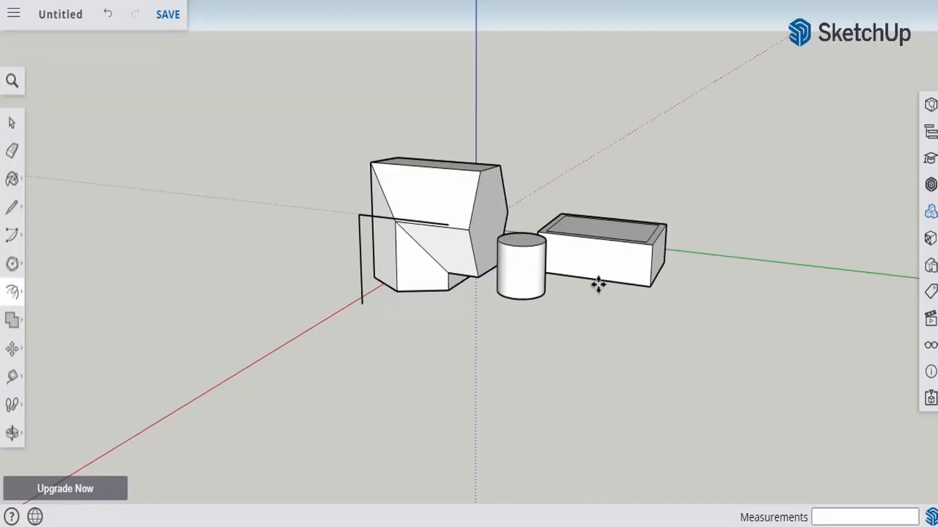
pyautogui.scroll(-2, 595, 347)
pyautogui.click(590, 343)
pyautogui.scroll(5, 606, 344)
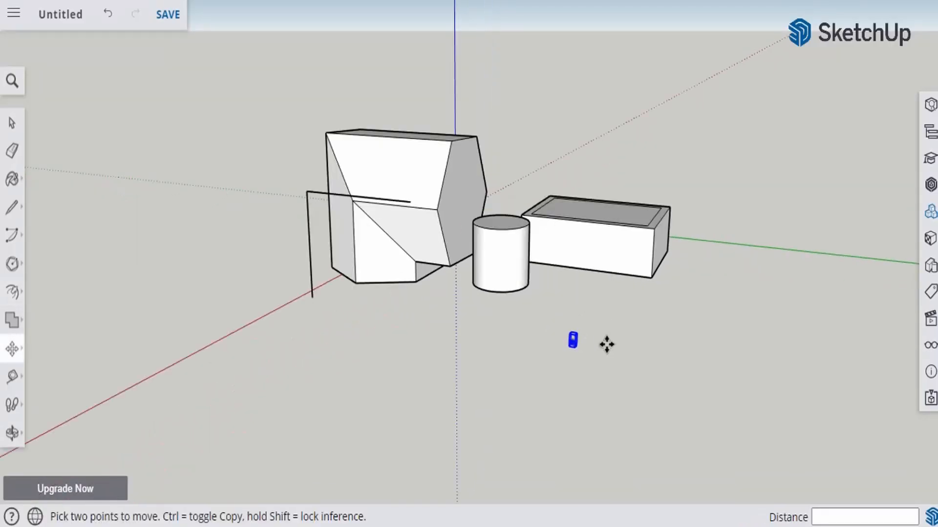
pyautogui.scroll(3, 537, 351)
pyautogui.moveTo(570, 371); pyautogui.dragTo(695, 306, button='middle')
pyautogui.scroll(3, 774, 174)
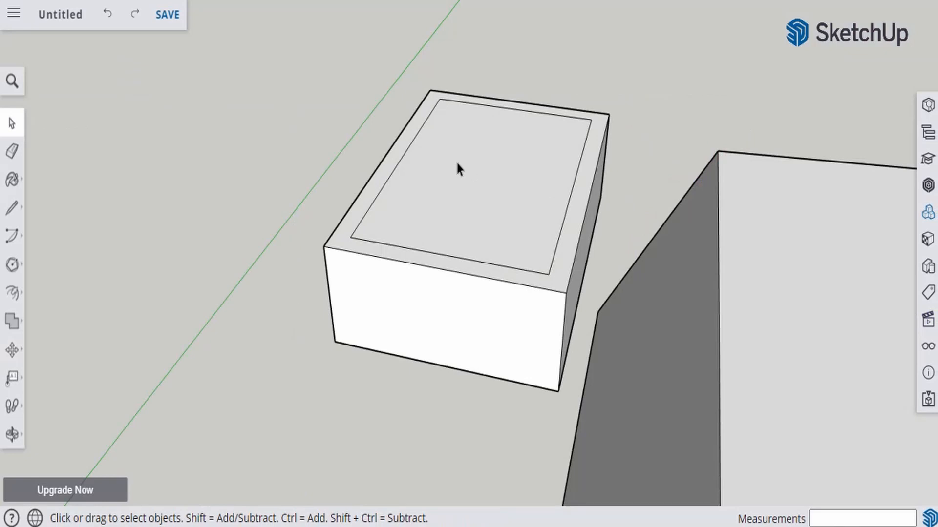
# Dimension the long top edge of the large box, placing the dimension line outside the box
pyautogui.click(13, 378)
pyautogui.click(63, 328)
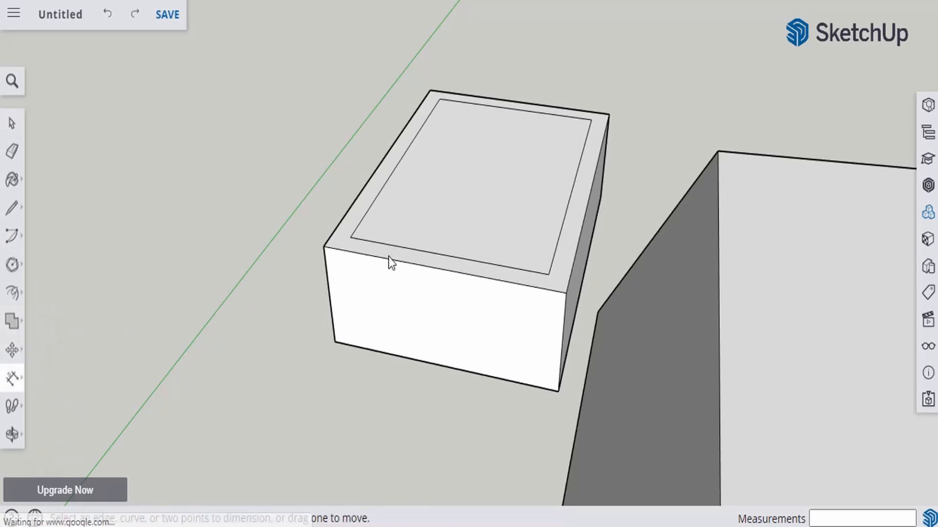
pyautogui.click(323, 247)
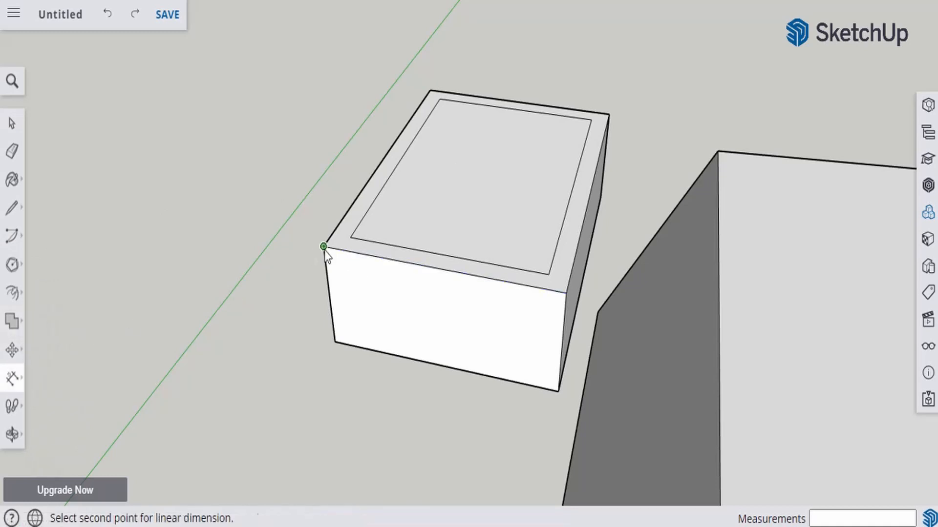
pyautogui.click(431, 90)
pyautogui.click(374, 90)
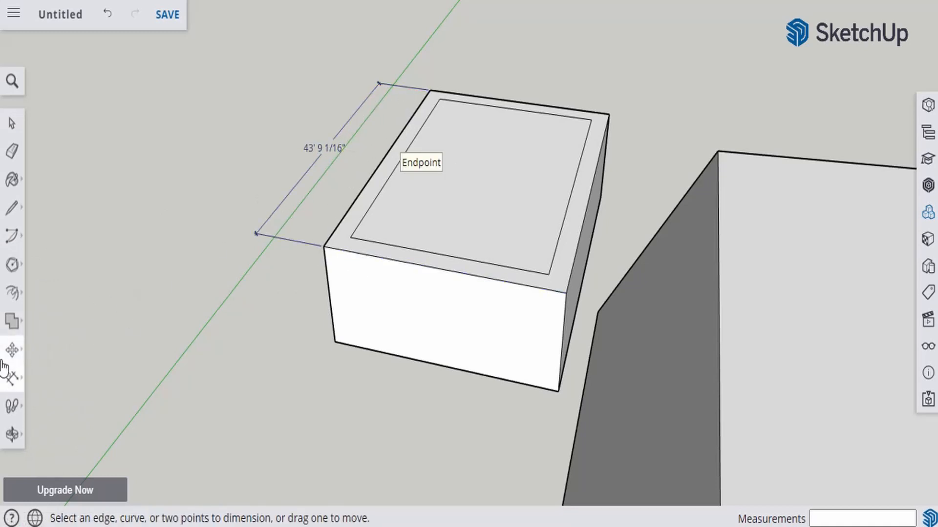
# Attach a leader text label with the default area text to the box's inner top face, positioned beside the box
pyautogui.click(12, 378)
pyautogui.click(76, 363)
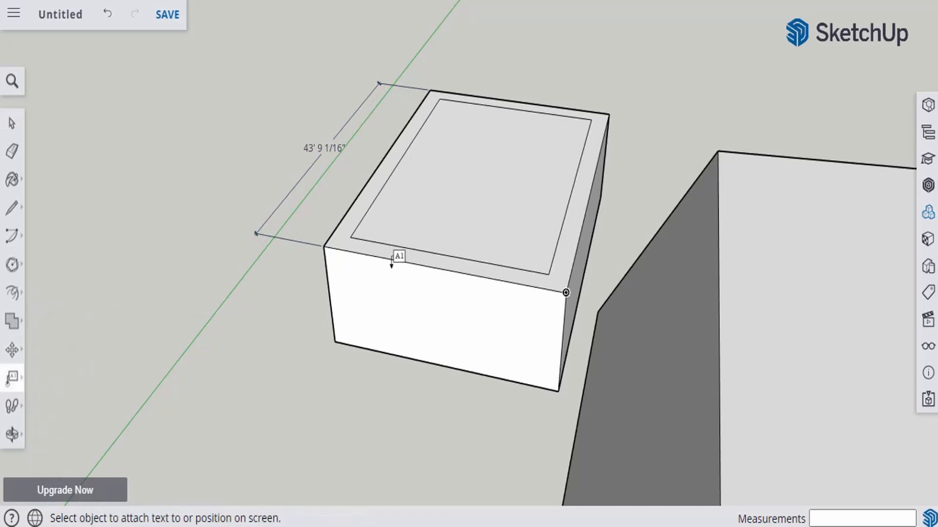
pyautogui.click(467, 187)
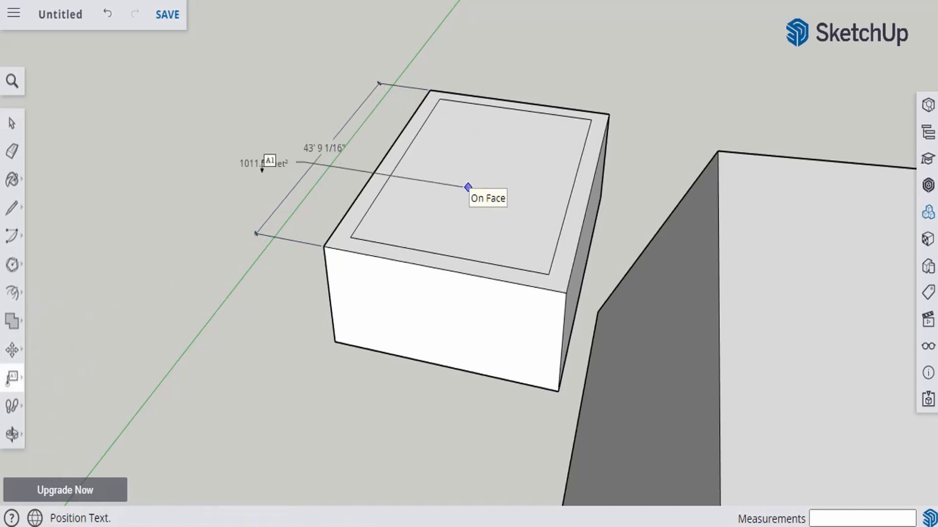
pyautogui.click(183, 336)
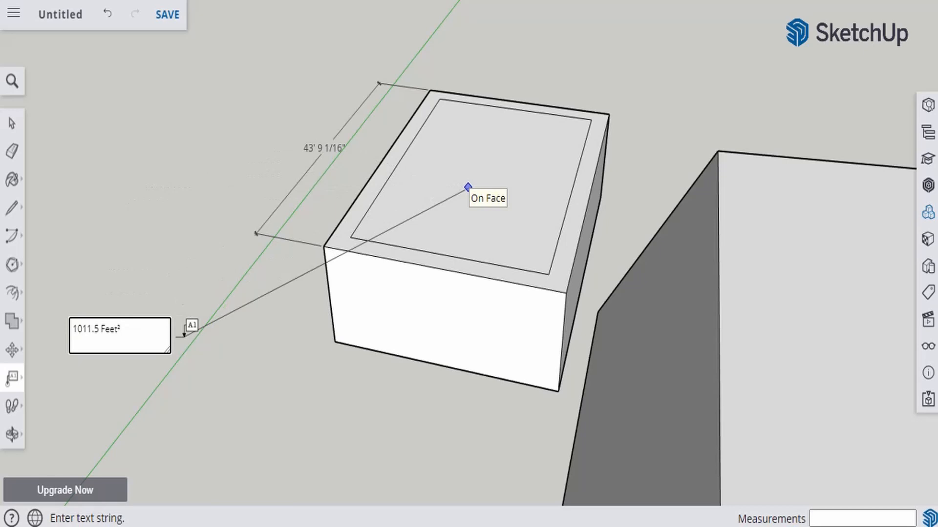
pyautogui.click(12, 123)
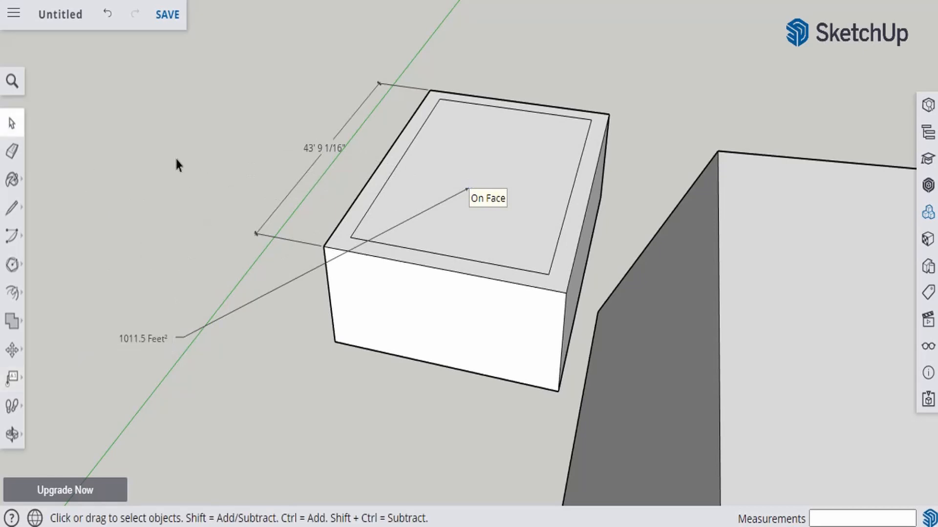
# Open the model styles and apply the Blueprint style from Assorted Styles
pyautogui.scroll(-2, 177, 165)
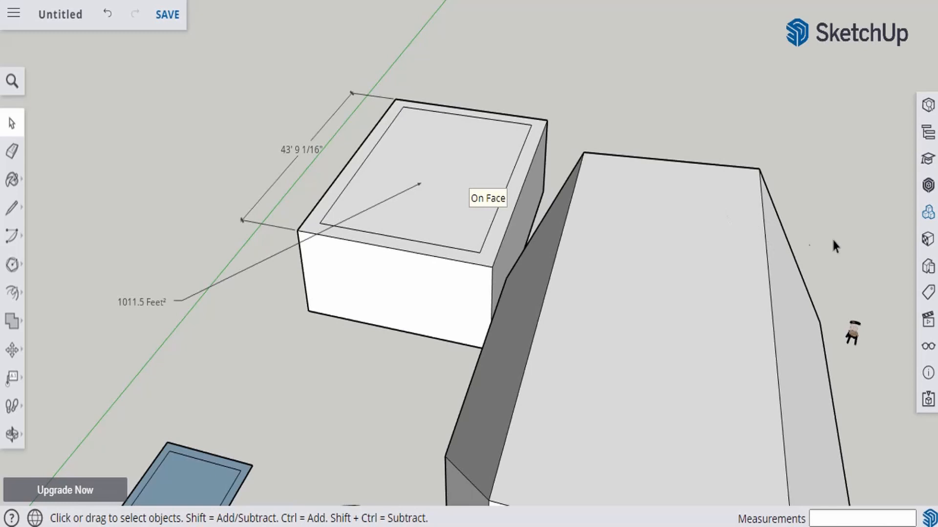
pyautogui.click(924, 267)
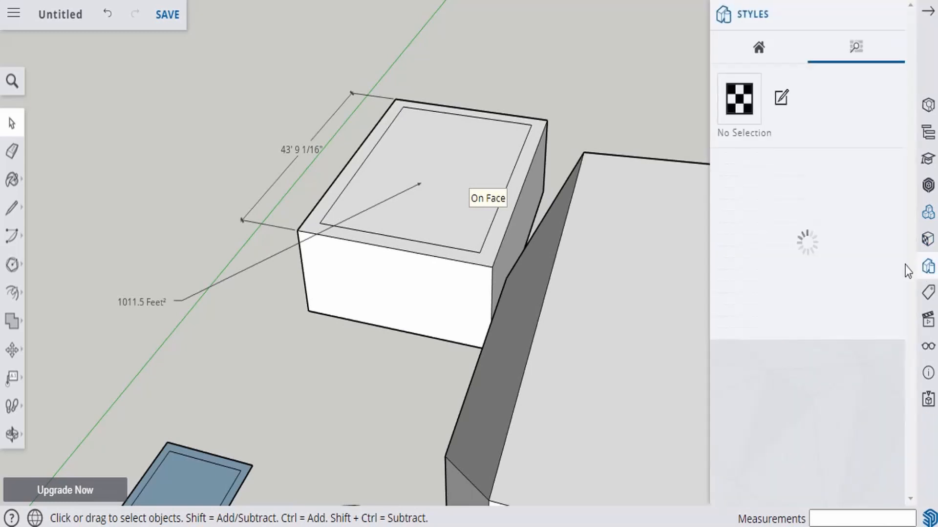
pyautogui.scroll(-2, 337, 151)
pyautogui.scroll(-3, 340, 147)
pyautogui.moveTo(409, 172); pyautogui.dragTo(632, 135, button='middle')
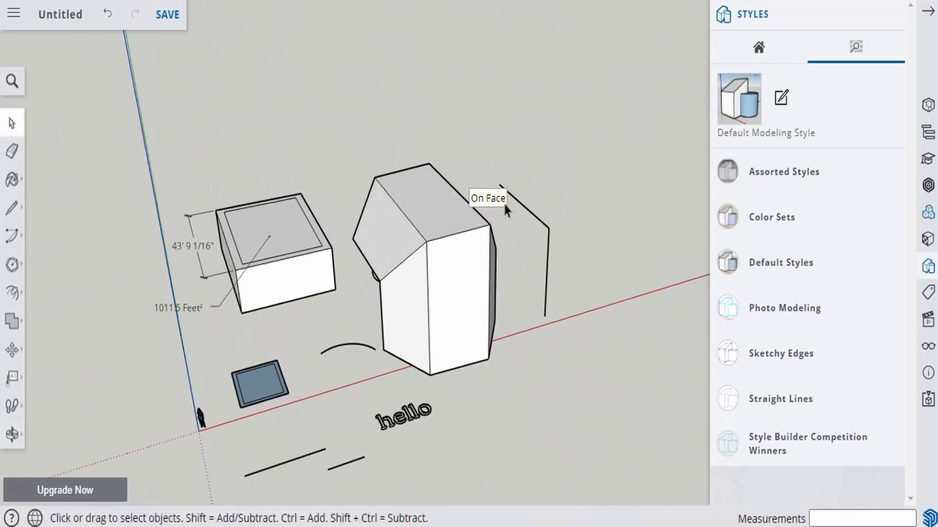
pyautogui.scroll(-2, 503, 203)
pyautogui.moveTo(447, 264); pyautogui.dragTo(694, 205, button='middle')
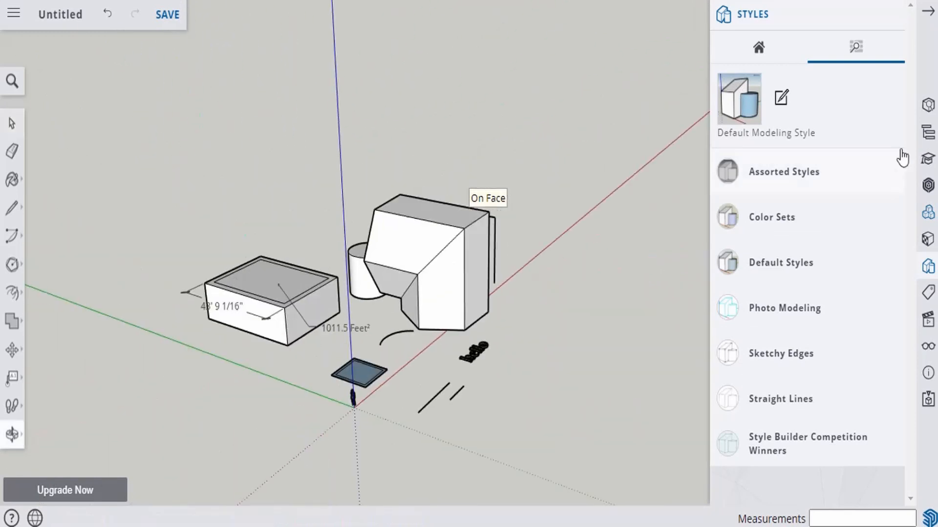
pyautogui.click(825, 186)
pyautogui.click(722, 268)
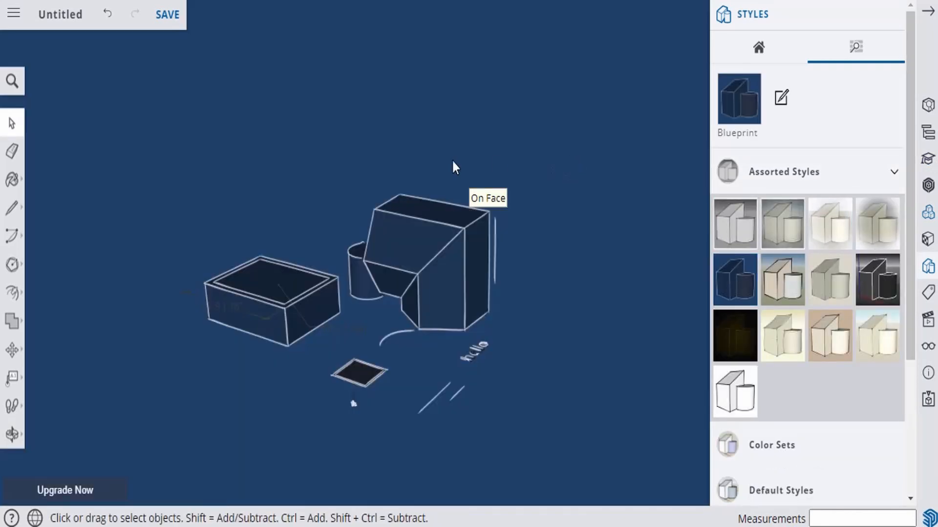
# Change the model to the PSO Vignette style and try another of the Assorted Styles
pyautogui.moveTo(452, 162); pyautogui.dragTo(268, 167, button='middle')
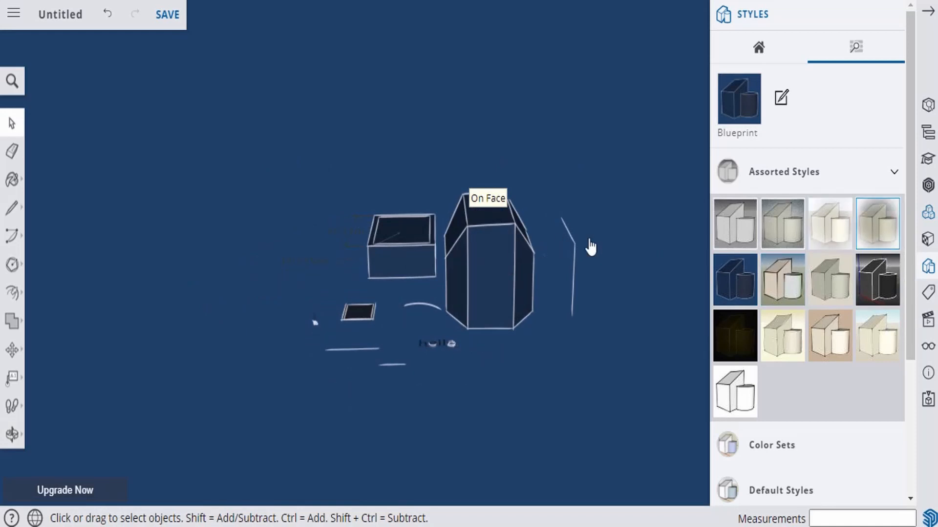
pyautogui.click(876, 336)
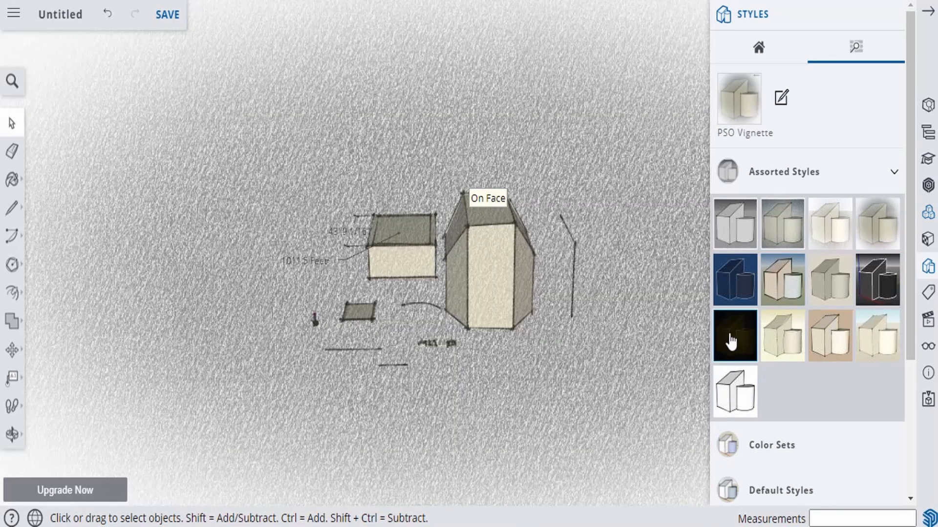
pyautogui.click(748, 222)
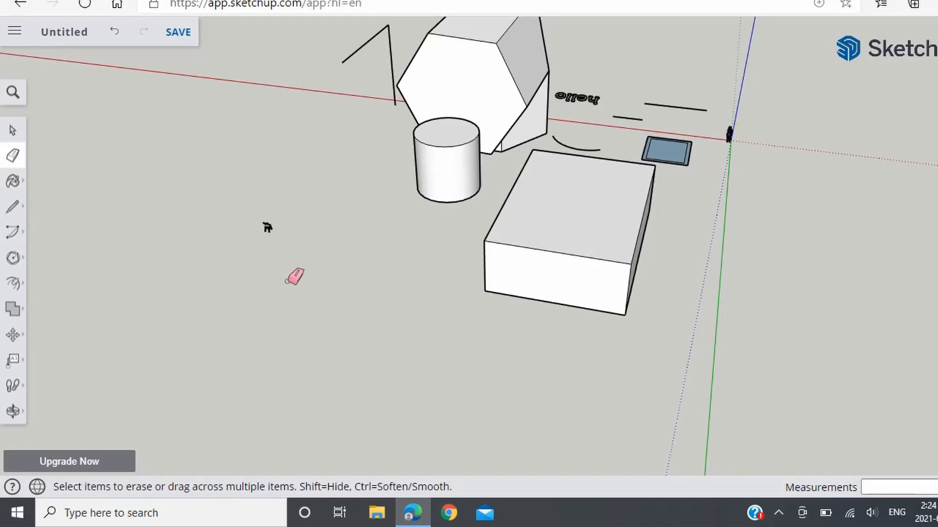
# Try to move one top edge of the large box on its own with the Move tool
pyautogui.scroll(2, 690, 255)
pyautogui.moveTo(690, 255); pyautogui.dragTo(540, 140, button='middle')
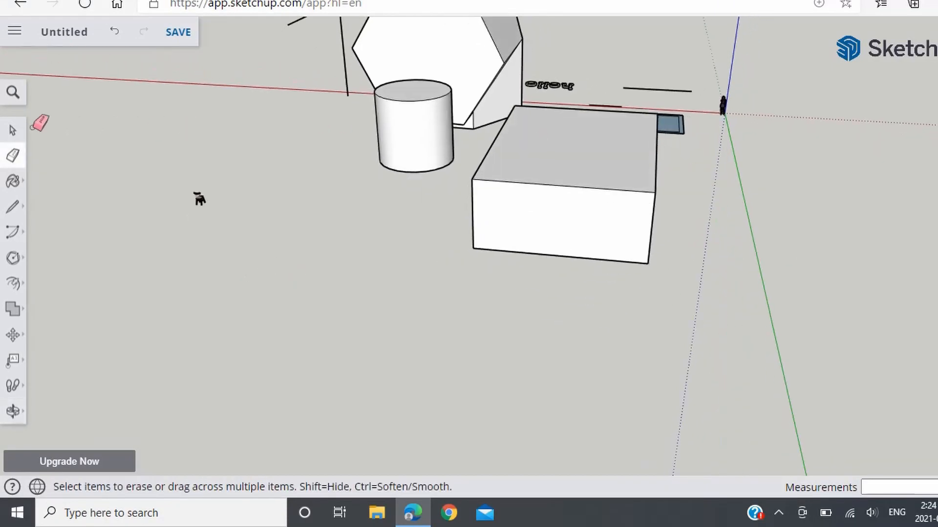
pyautogui.click(13, 130)
pyautogui.scroll(1, 382, 230)
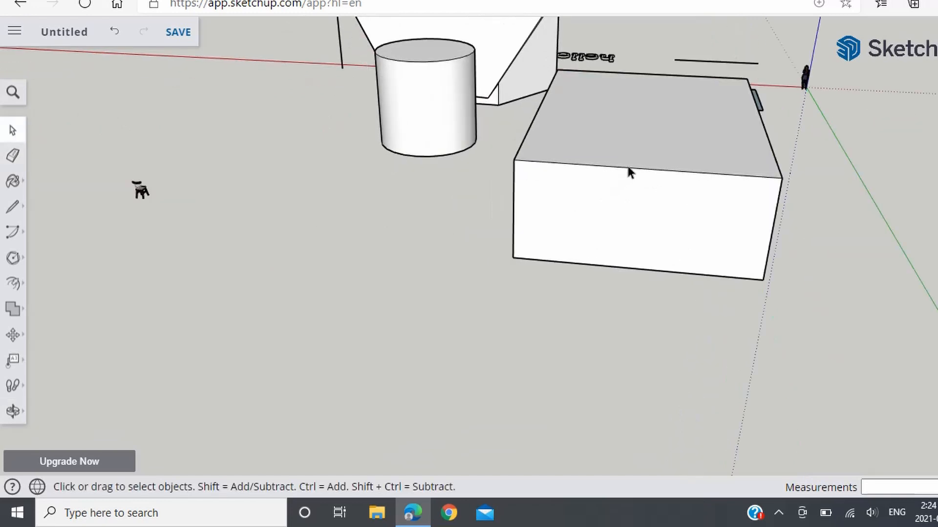
pyautogui.moveTo(661, 171); pyautogui.dragTo(529, 178, button='middle')
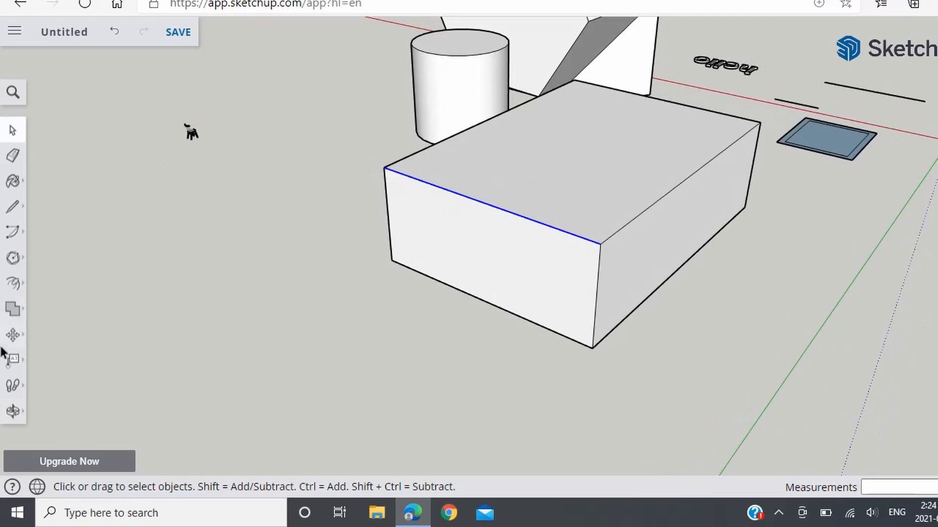
pyautogui.click(13, 336)
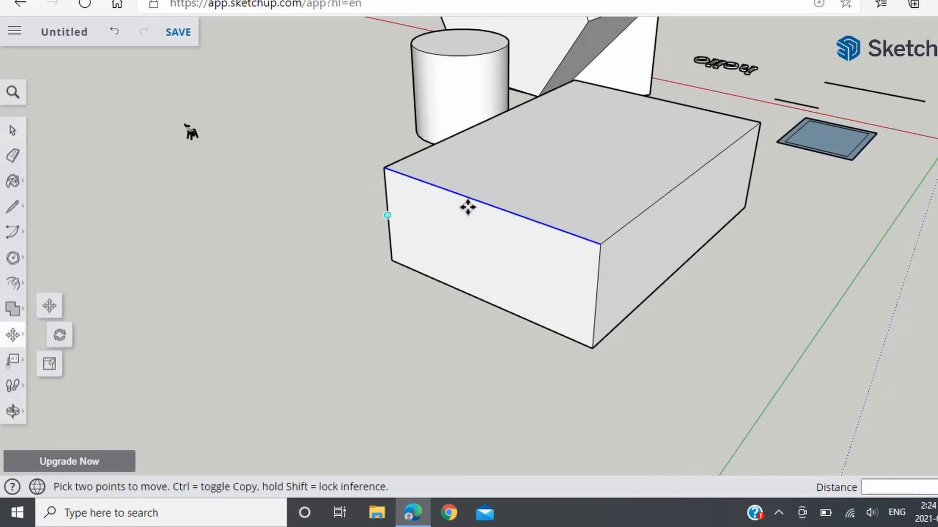
pyautogui.click(485, 202)
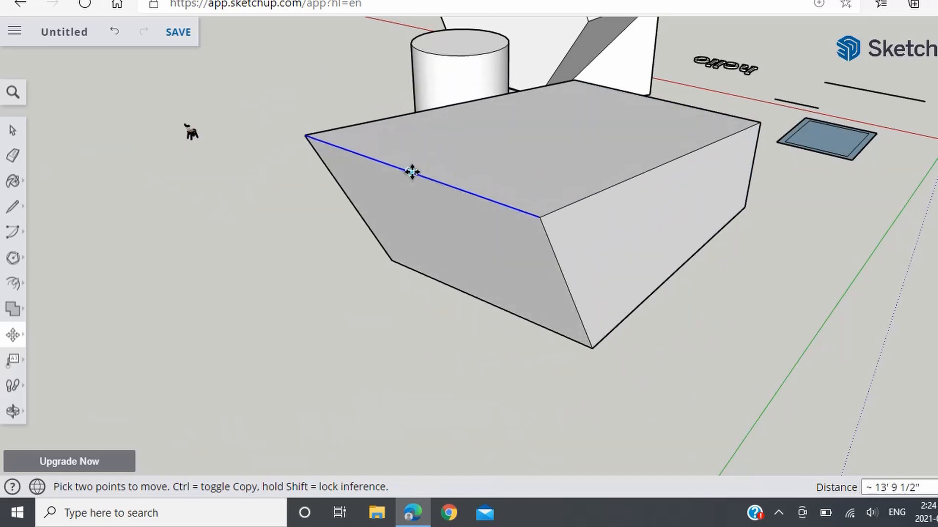
pyautogui.press('Escape')
# Select all faces and edges of the large box and make them into one group
pyautogui.press('o')
pyautogui.moveTo(765, 187); pyautogui.dragTo(560, 264)
pyautogui.scroll(-4, 785, 156)
pyautogui.moveTo(561, 264); pyautogui.dragTo(634, 284, button='middle')
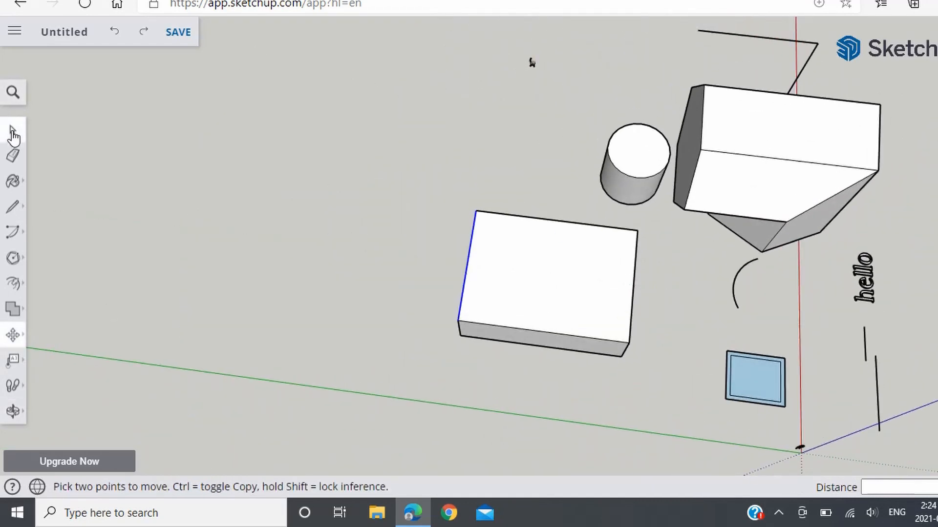
pyautogui.click(13, 133)
pyautogui.moveTo(438, 179); pyautogui.dragTo(470, 311)
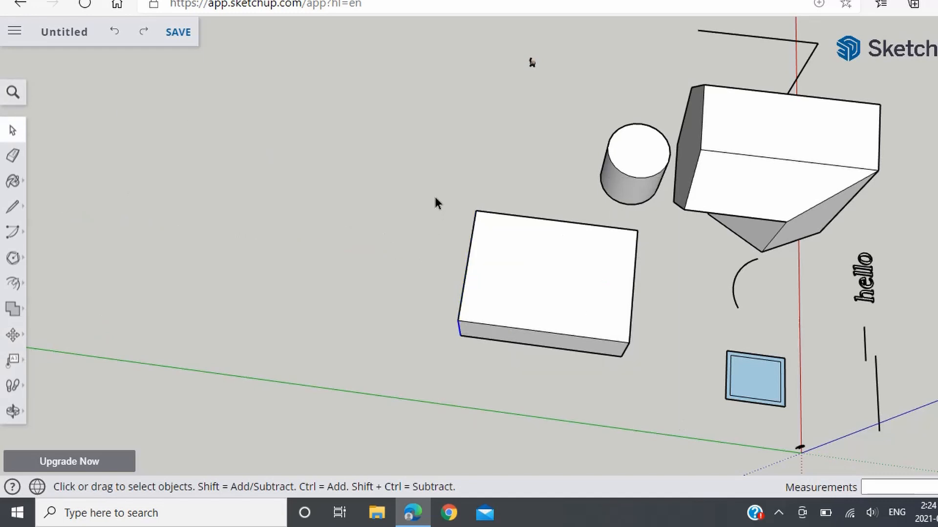
pyautogui.moveTo(530, 313); pyautogui.dragTo(643, 394)
pyautogui.click(423, 348)
pyautogui.moveTo(382, 214); pyautogui.dragTo(383, 214)
pyautogui.moveTo(461, 280); pyautogui.dragTo(274, 223, button='middle')
pyautogui.scroll(-2, 661, 231)
pyautogui.scroll(2, 632, 230)
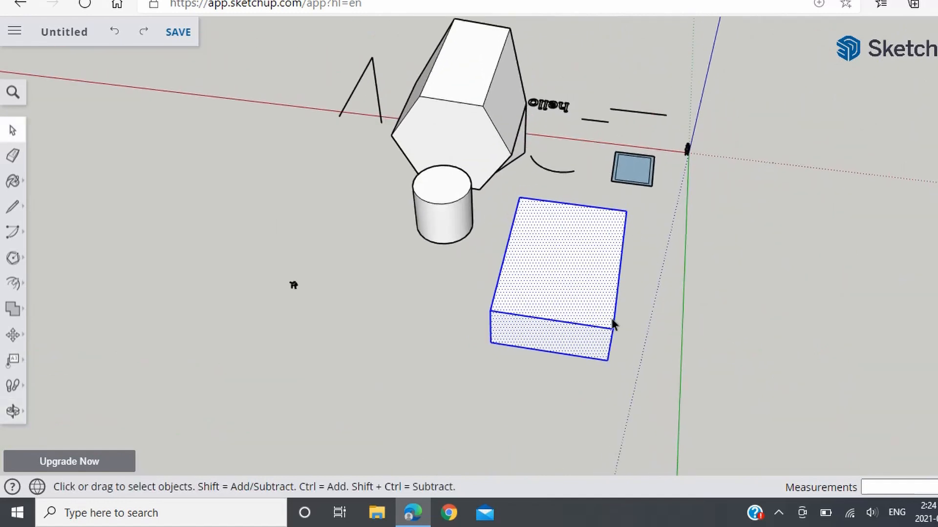
pyautogui.rightClick(561, 247)
pyautogui.moveTo(578, 248)
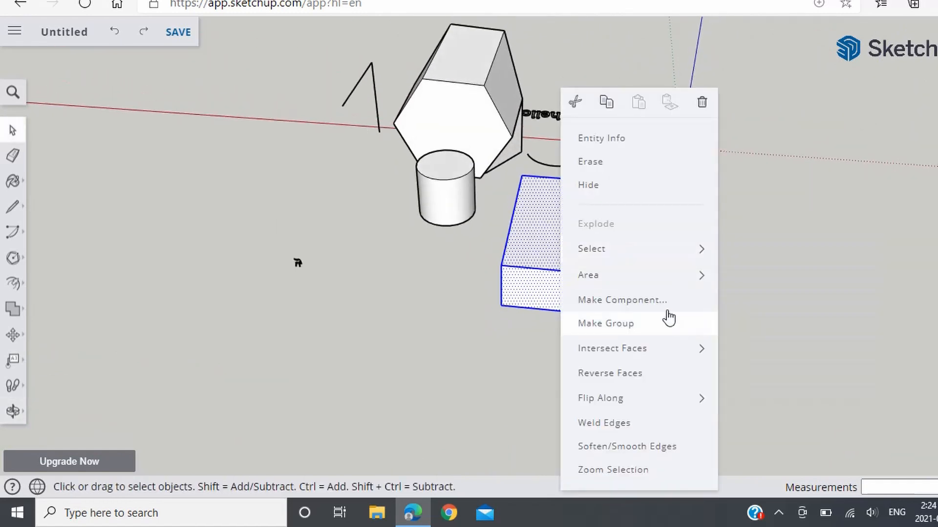
pyautogui.click(653, 330)
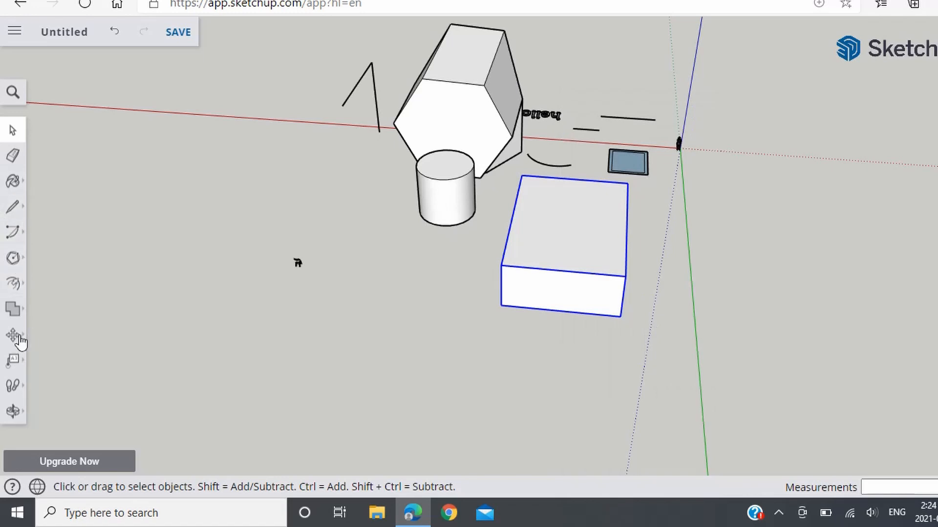
# Move the grouped box as a single object to a new position
pyautogui.click(14, 337)
pyautogui.moveTo(511, 259); pyautogui.dragTo(468, 241, button='middle')
pyautogui.click(504, 241)
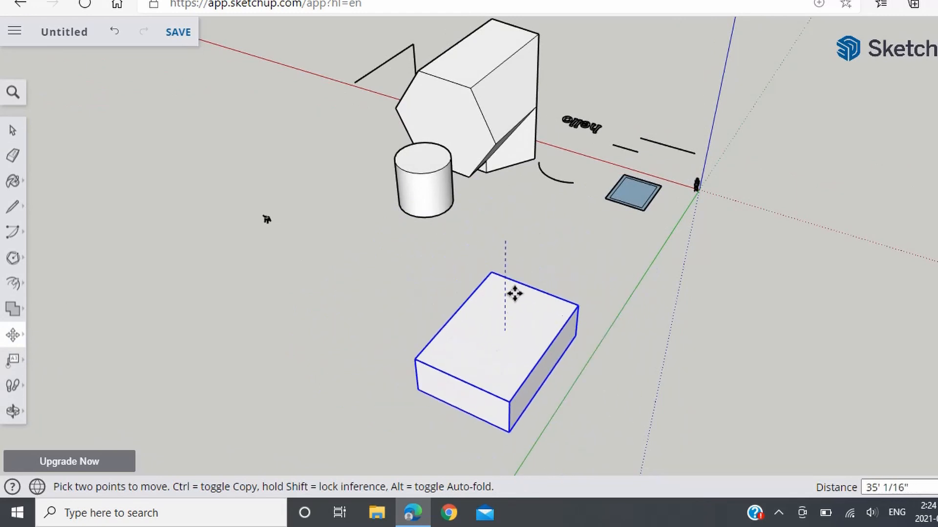
pyautogui.click(525, 277)
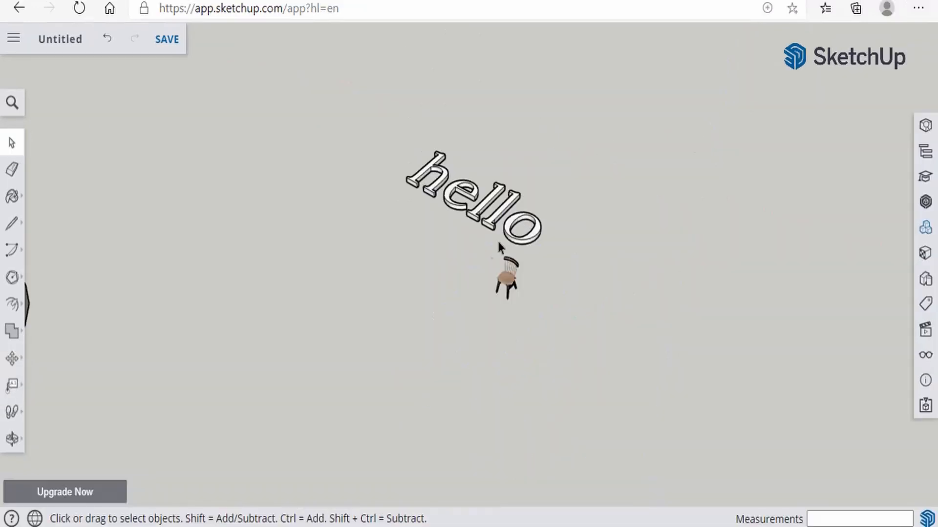
# Move the 3D hello text away from the chair, and move the chair further off on the opposite side
pyautogui.moveTo(497, 241); pyautogui.dragTo(560, 209, button='middle')
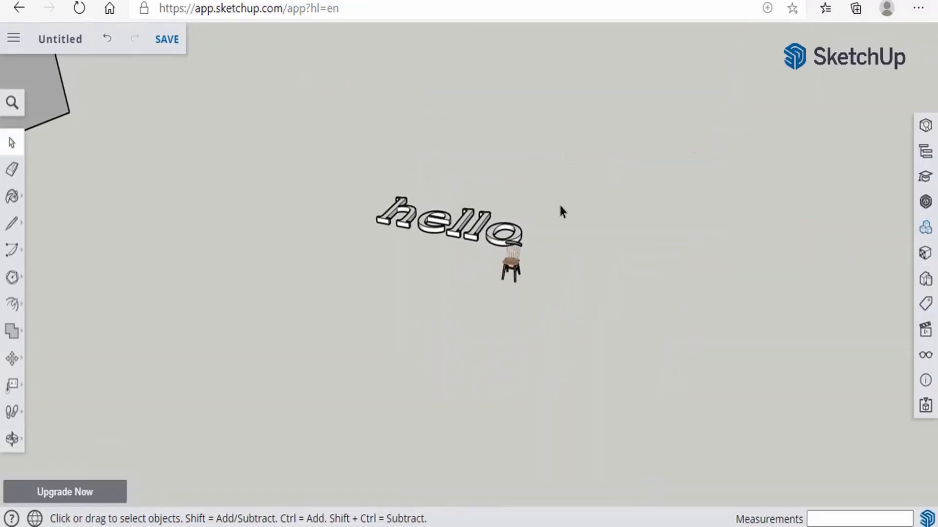
pyautogui.scroll(3, 559, 208)
pyautogui.moveTo(488, 249); pyautogui.dragTo(512, 273, button='middle')
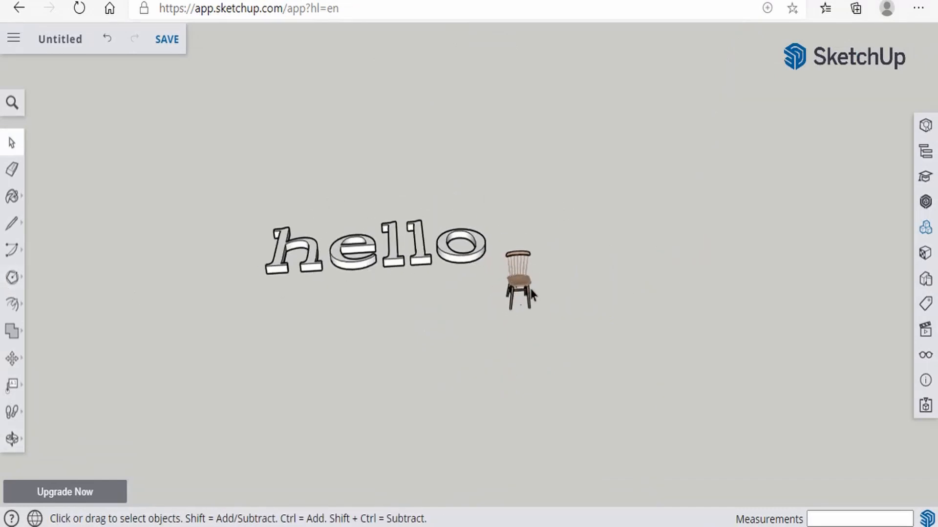
pyautogui.scroll(4, 532, 286)
pyautogui.scroll(-2, 526, 286)
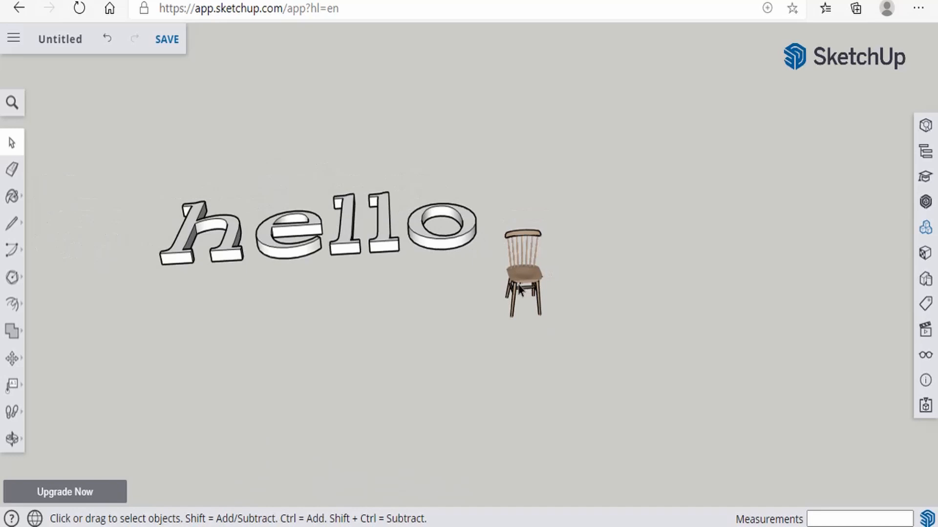
pyautogui.click(5, 364)
pyautogui.click(370, 241)
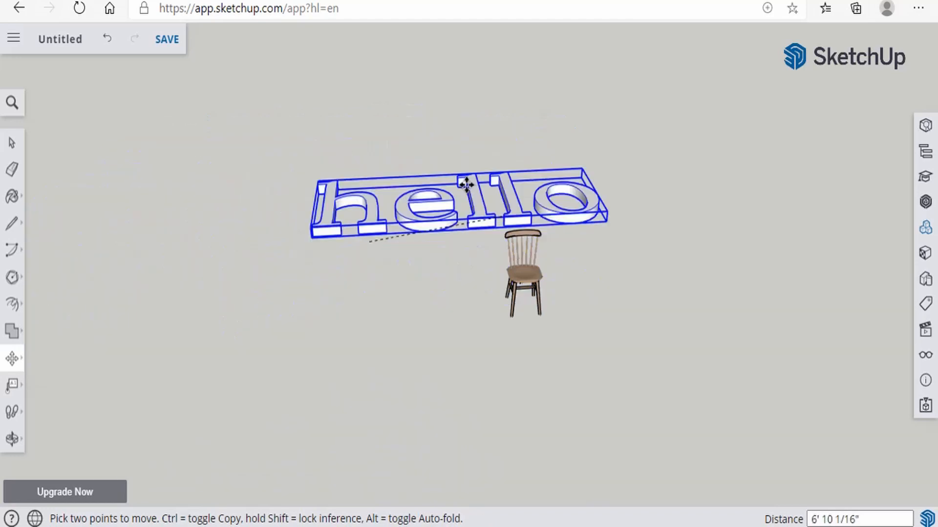
pyautogui.click(295, 230)
pyautogui.click(516, 278)
pyautogui.click(572, 228)
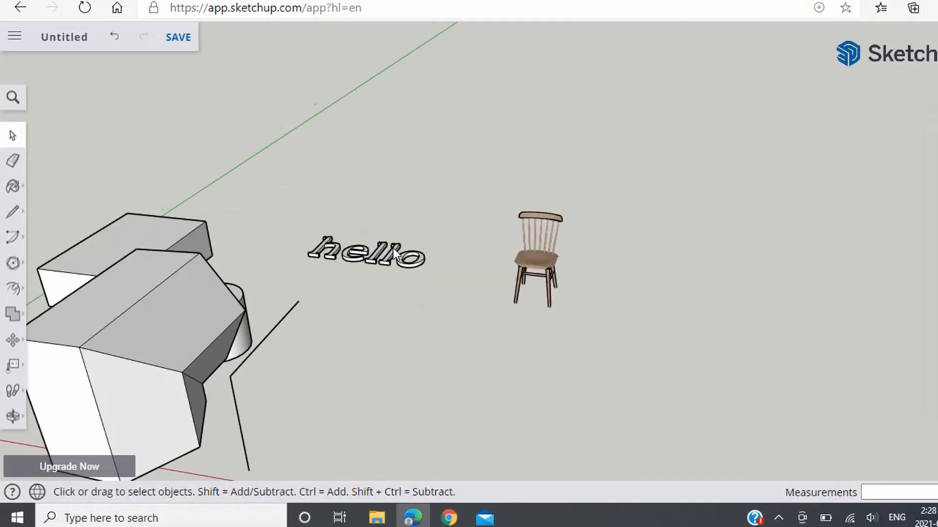
# Rotate the hello text in the ground plane about its middle by about 7.6 degrees
pyautogui.moveTo(393, 254); pyautogui.dragTo(385, 294, button='middle')
pyautogui.scroll(2, 322, 98)
pyautogui.scroll(-2, 322, 97)
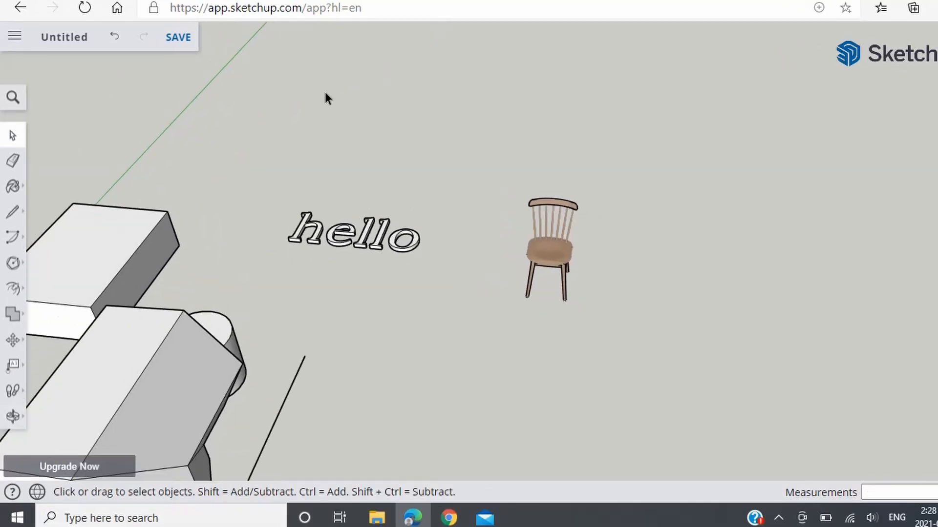
pyautogui.click(11, 340)
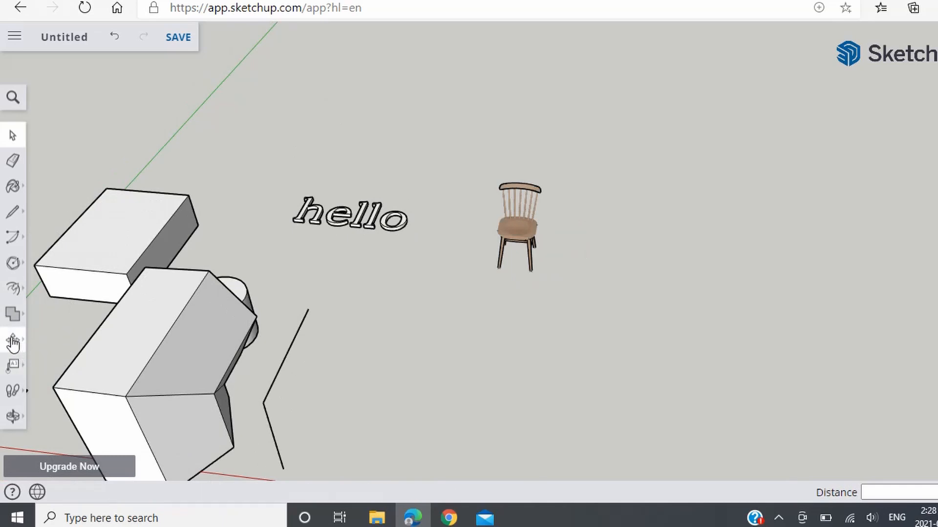
pyautogui.click(60, 343)
pyautogui.moveTo(435, 194); pyautogui.dragTo(573, 216, button='middle')
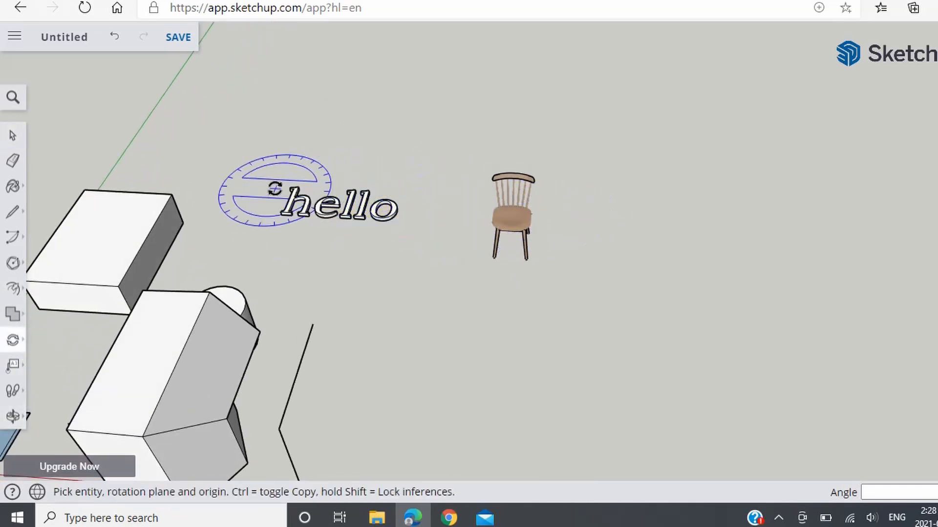
pyautogui.scroll(3, 371, 208)
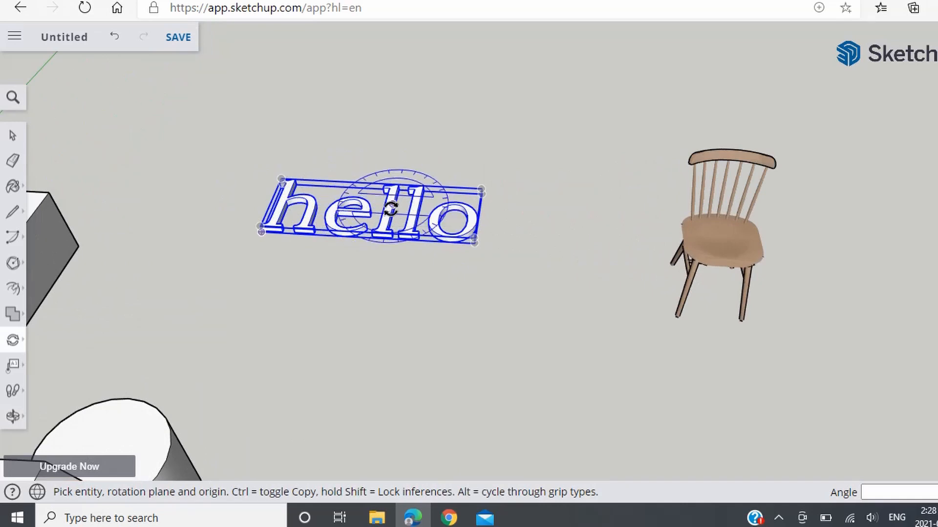
pyautogui.click(389, 207)
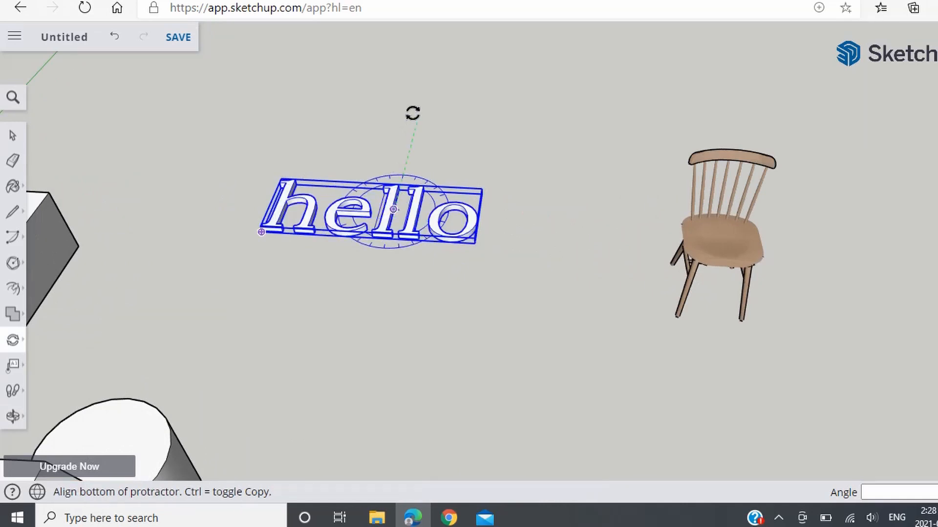
pyautogui.click(543, 163)
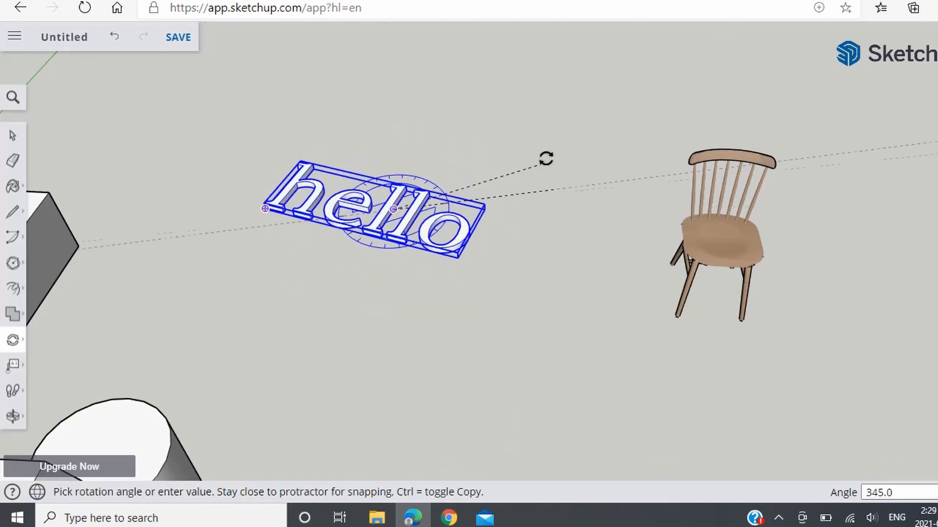
pyautogui.click(557, 172)
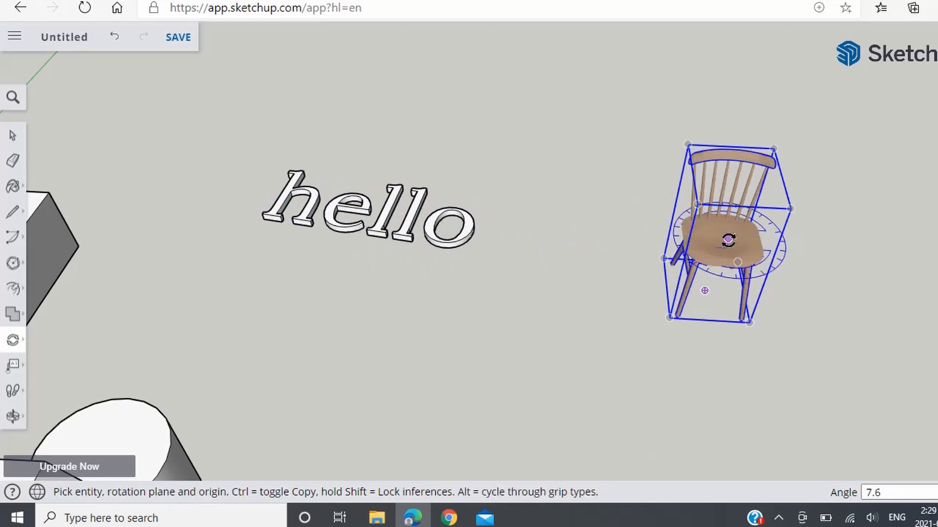
# Rotate the chair in the horizontal plane about a point on its seat
pyautogui.click(728, 240)
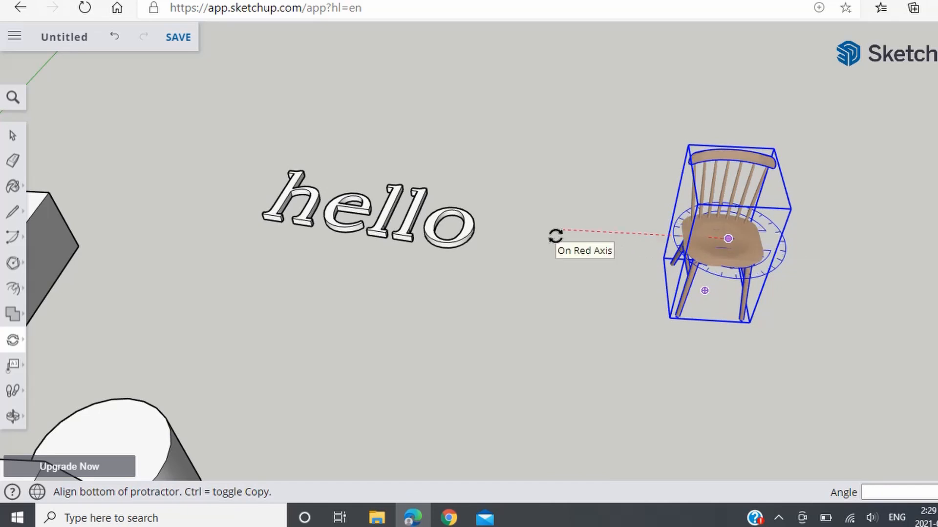
pyautogui.click(743, 143)
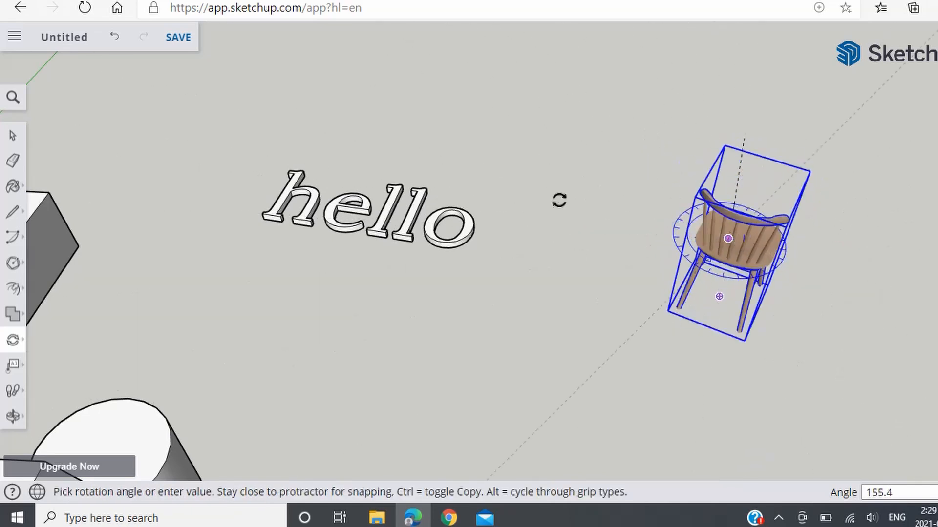
pyautogui.click(752, 101)
# Rotate the chair in a vertical plane about its seat to turn it upside down
pyautogui.moveTo(376, 286); pyautogui.dragTo(420, 205, button='middle')
pyautogui.scroll(2, 793, 298)
pyautogui.moveTo(793, 298); pyautogui.dragTo(742, 205, button='middle')
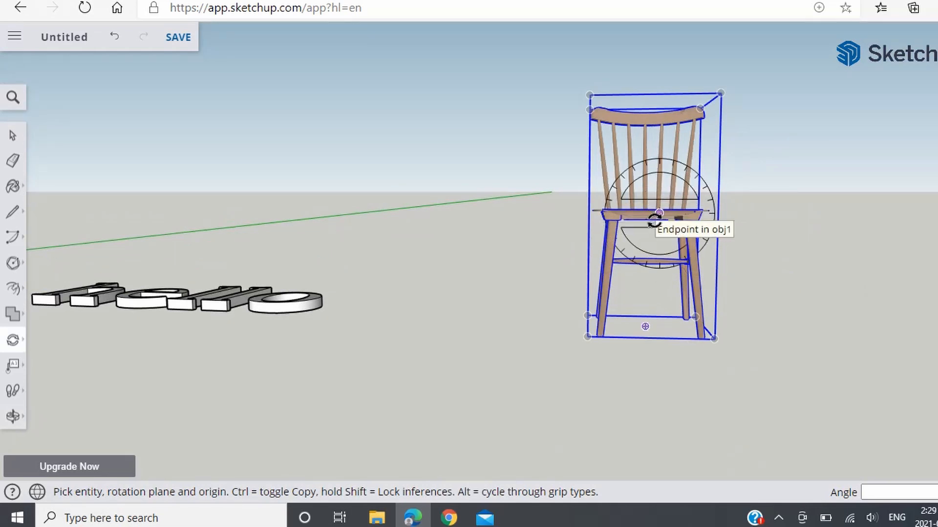
pyautogui.click(655, 219)
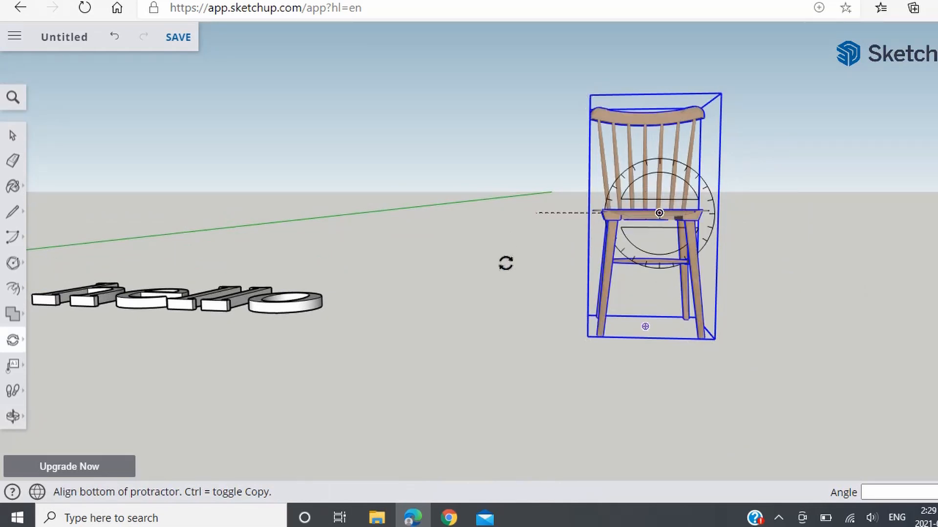
pyautogui.click(466, 250)
pyautogui.click(843, 145)
pyautogui.moveTo(811, 205); pyautogui.dragTo(784, 176, button='middle')
pyautogui.scroll(-5, 784, 174)
# Scale the hello text to make its letters much taller, try resizing it from one end, and deselect it
pyautogui.moveTo(19, 342)
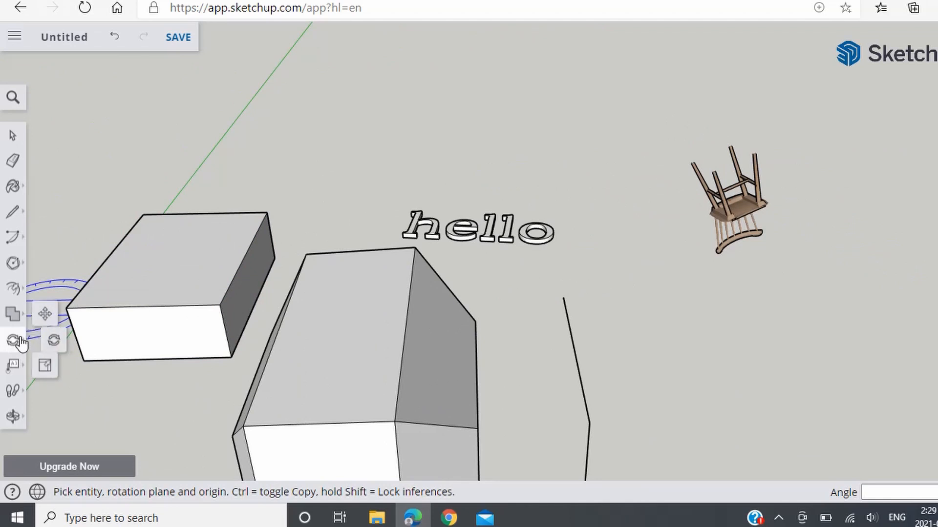
pyautogui.click(49, 370)
pyautogui.scroll(5, 517, 244)
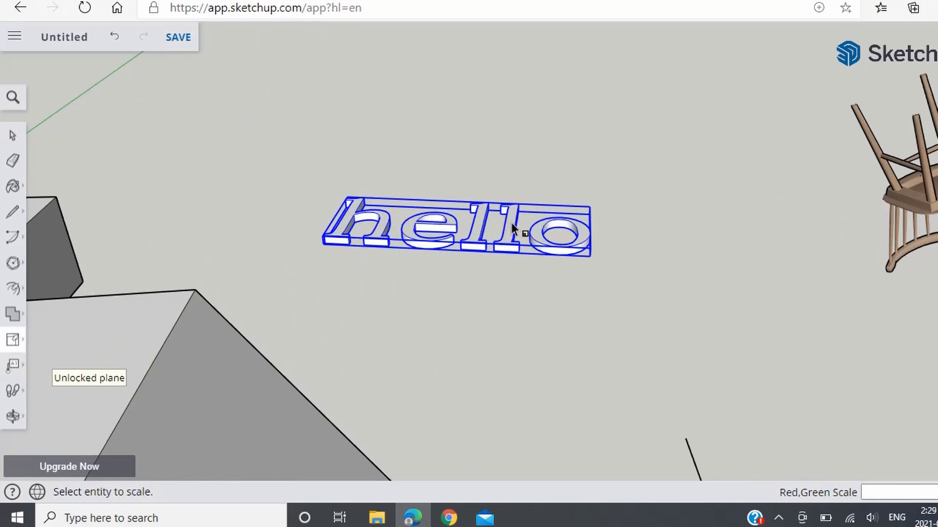
pyautogui.click(509, 227)
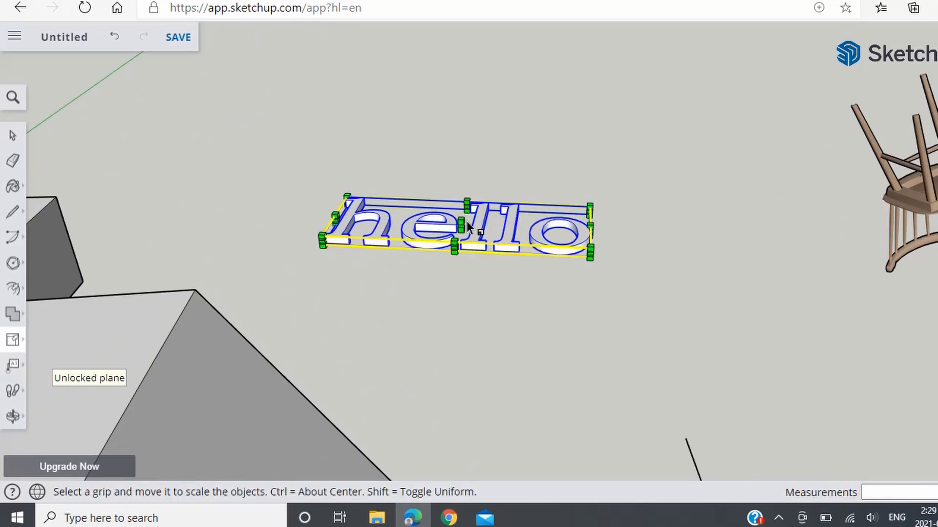
pyautogui.moveTo(461, 224); pyautogui.dragTo(460, 178)
pyautogui.moveTo(593, 205); pyautogui.dragTo(521, 205)
pyautogui.press('Escape')
pyautogui.moveTo(520, 205); pyautogui.dragTo(394, 209, button='middle')
pyautogui.scroll(-2, 416, 206)
pyautogui.scroll(2, 746, 262)
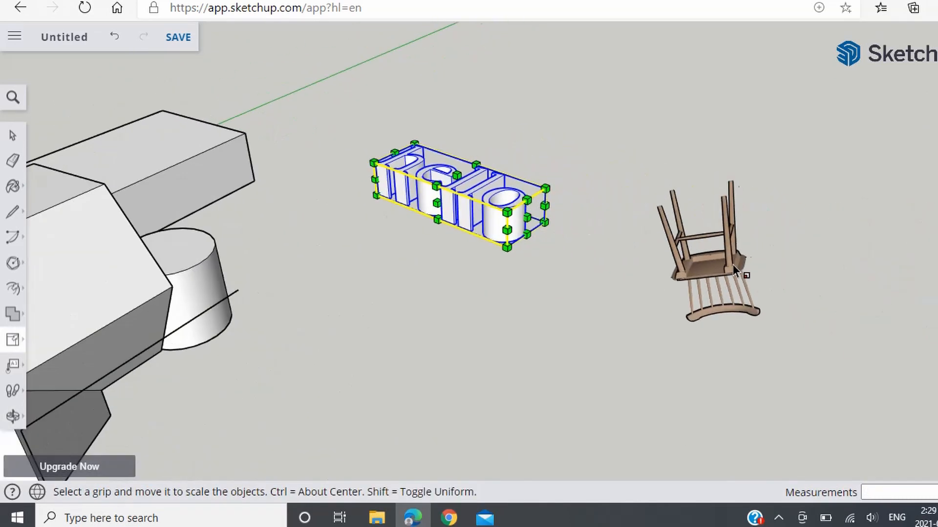
pyautogui.click(16, 134)
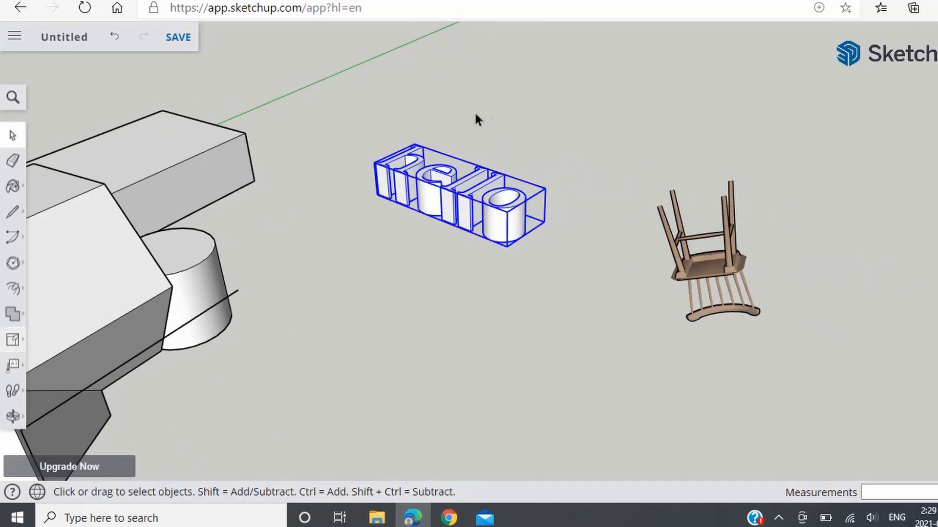
pyautogui.click(300, 168)
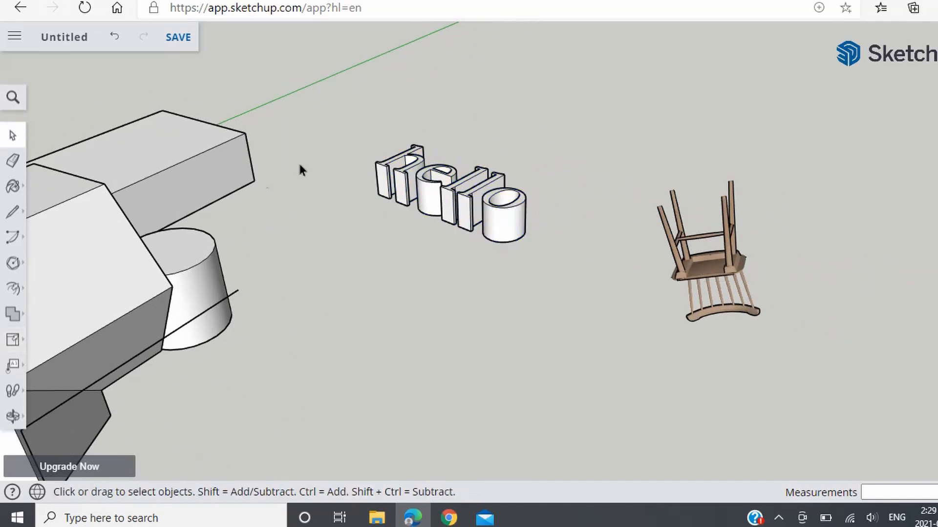
# Scale the upside-down chair outward from an upper grip beside its legs
pyautogui.click(15, 342)
pyautogui.click(696, 277)
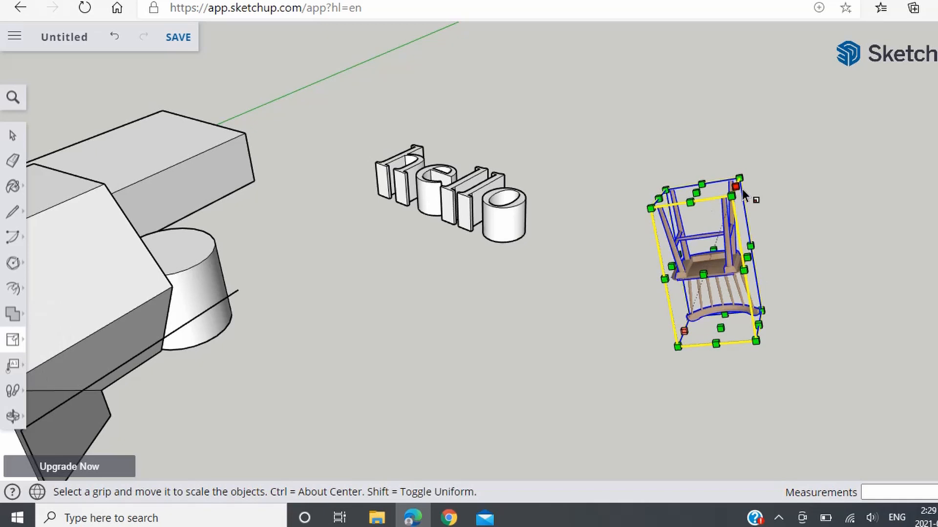
pyautogui.moveTo(728, 203); pyautogui.dragTo(757, 163)
pyautogui.scroll(-3, 473, 146)
pyautogui.moveTo(474, 147); pyautogui.dragTo(668, 169, button='middle')
# Select the rectangular box group to inspect its entity information, and clear the selection
pyautogui.click(14, 131)
pyautogui.click(567, 82)
pyautogui.moveTo(567, 82)
pyautogui.mouseDown(button='middle')
pyautogui.moveTo(356, 30)
pyautogui.moveTo(584, 78)
pyautogui.mouseUp(button='middle')
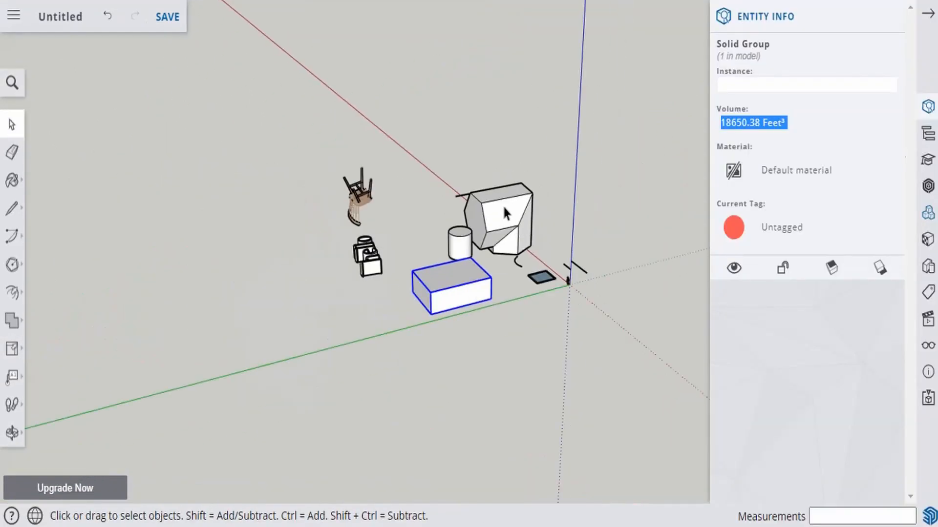
pyautogui.moveTo(503, 204); pyautogui.dragTo(436, 153, button='middle')
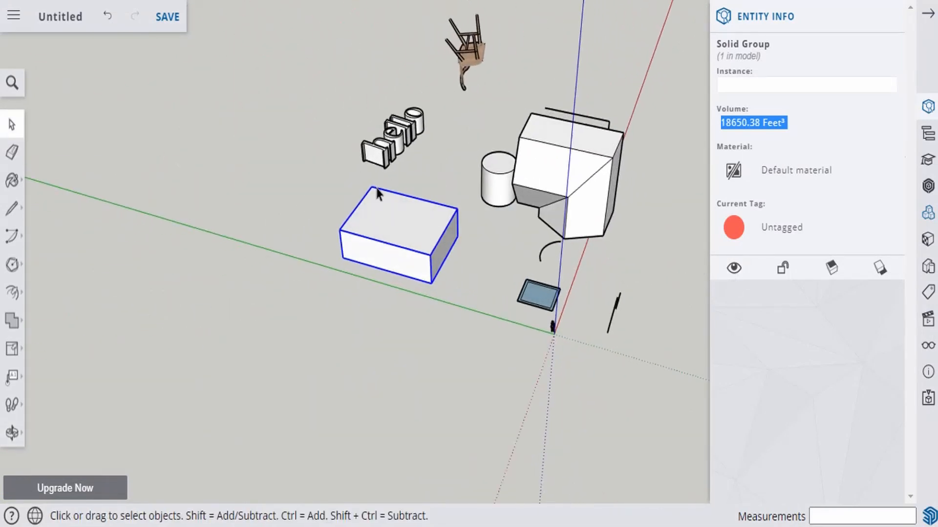
pyautogui.scroll(2, 379, 195)
pyautogui.click(239, 210)
pyautogui.moveTo(385, 218); pyautogui.dragTo(174, 208, button='middle')
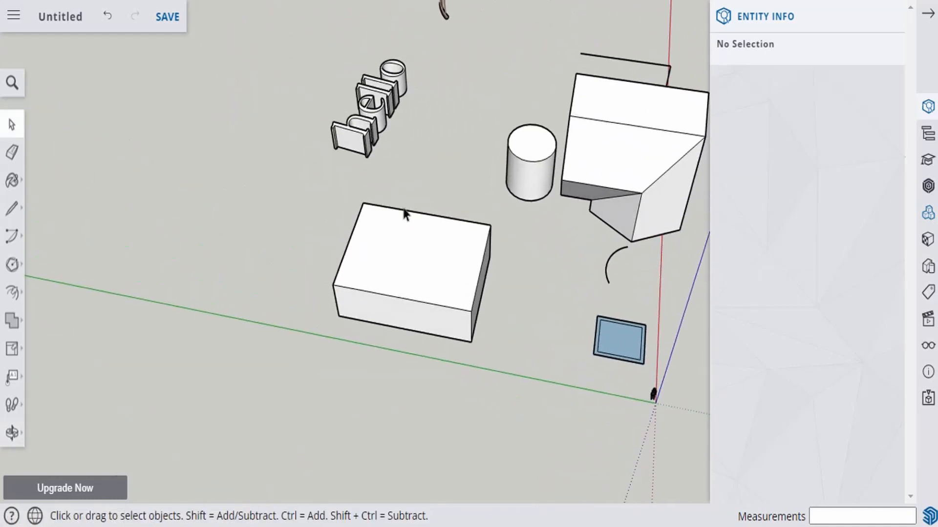
# Cut the rectangular box group and paste it farther out along the green axis
pyautogui.click(418, 261)
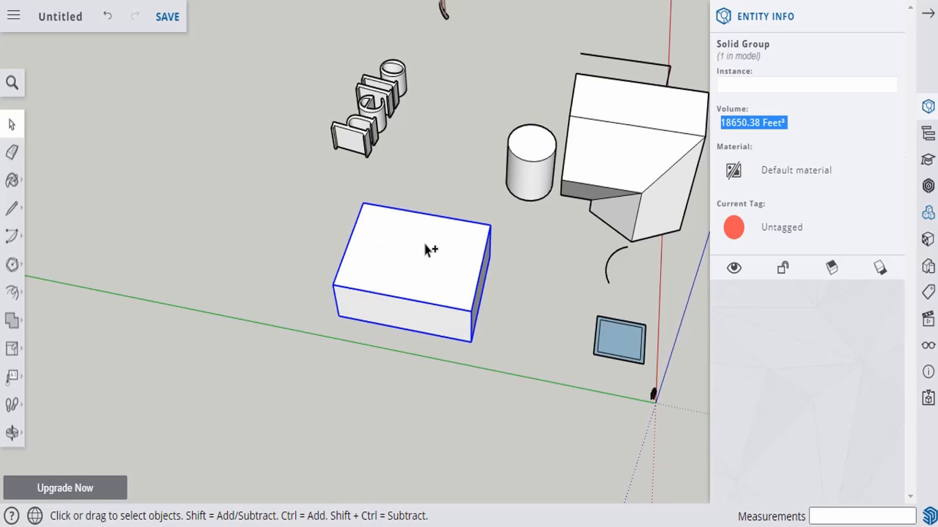
pyautogui.hotkey('ctrl', 'x')
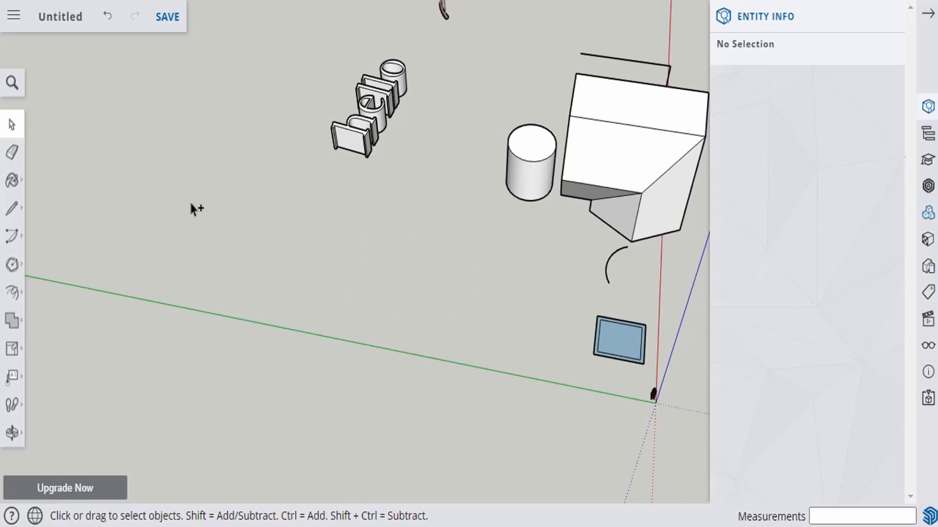
pyautogui.hotkey('ctrl', 'v')
pyautogui.click(198, 258)
pyautogui.moveTo(430, 259); pyautogui.dragTo(415, 273, button='middle')
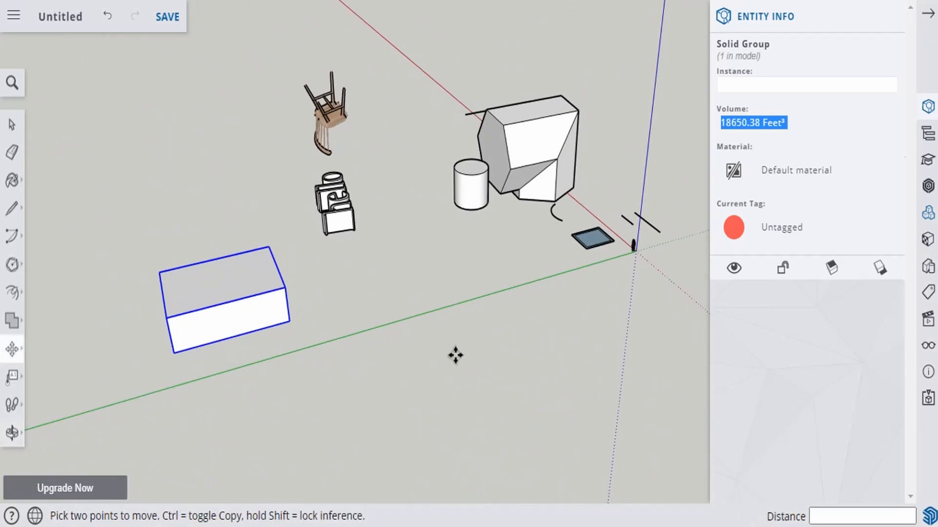
# Move the pasted box group 10' along the green axis toward the origin, and deselect it
pyautogui.click(455, 355)
pyautogui.click(479, 356)
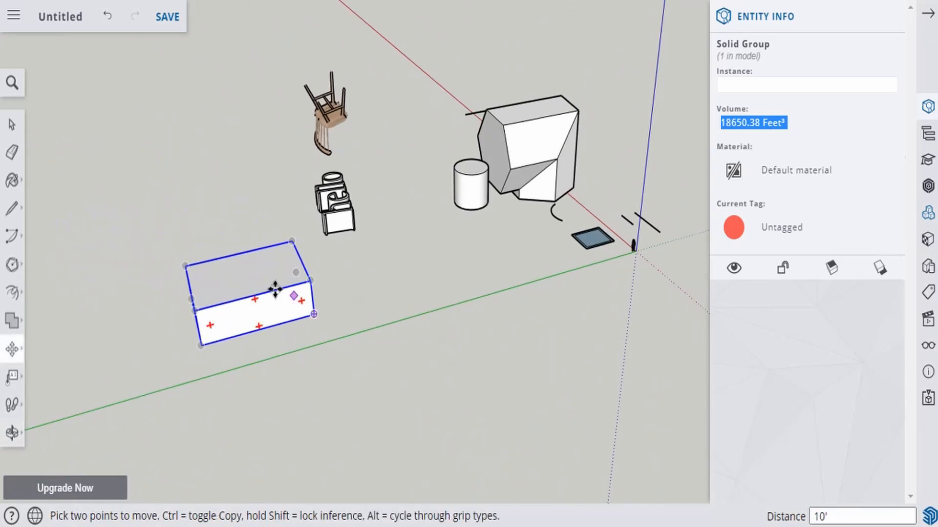
pyautogui.click(12, 126)
pyautogui.scroll(-3, 386, 161)
pyautogui.click(497, 215)
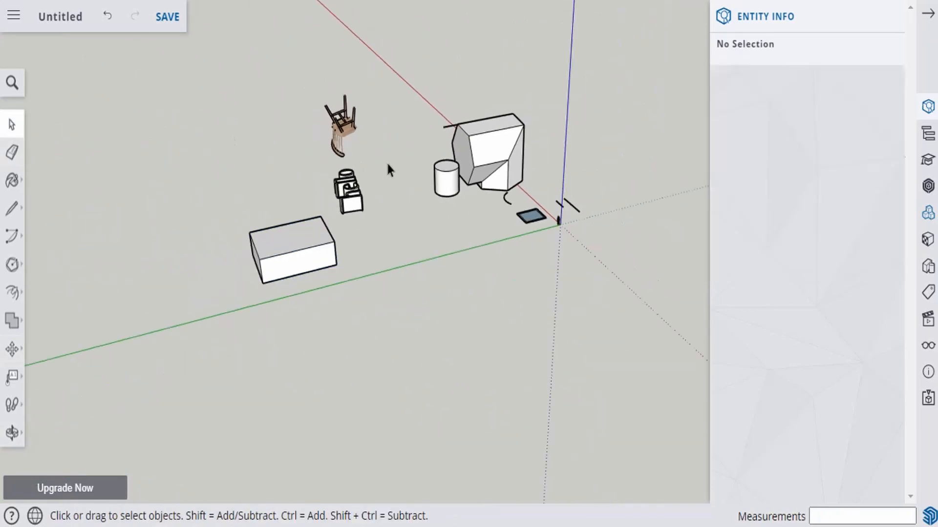
# Select the rectangular box group and display its entity information
pyautogui.scroll(-3, 498, 215)
pyautogui.scroll(5, 362, 214)
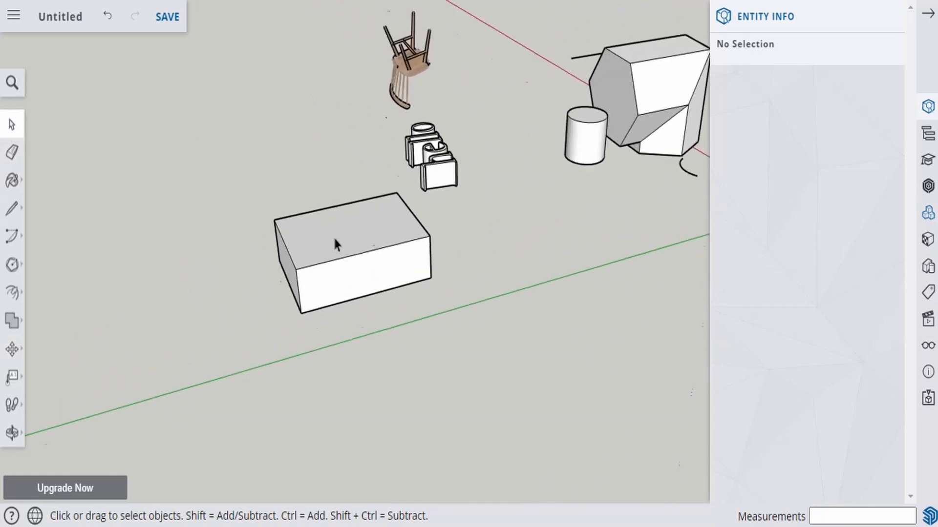
pyautogui.click(926, 17)
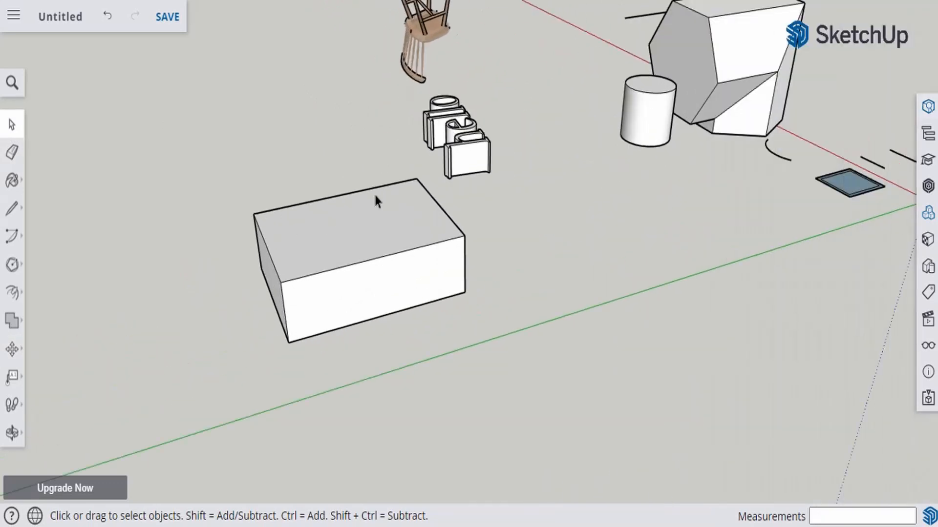
pyautogui.click(379, 235)
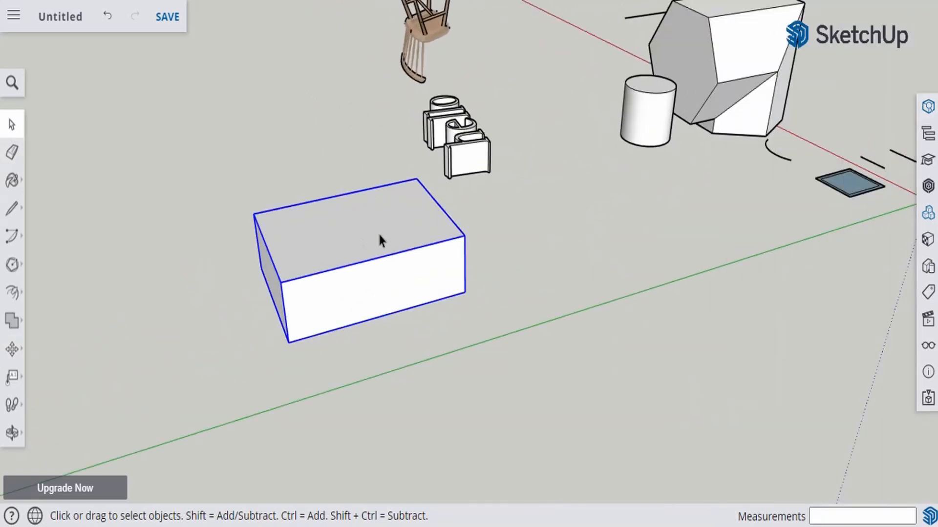
pyautogui.click(929, 113)
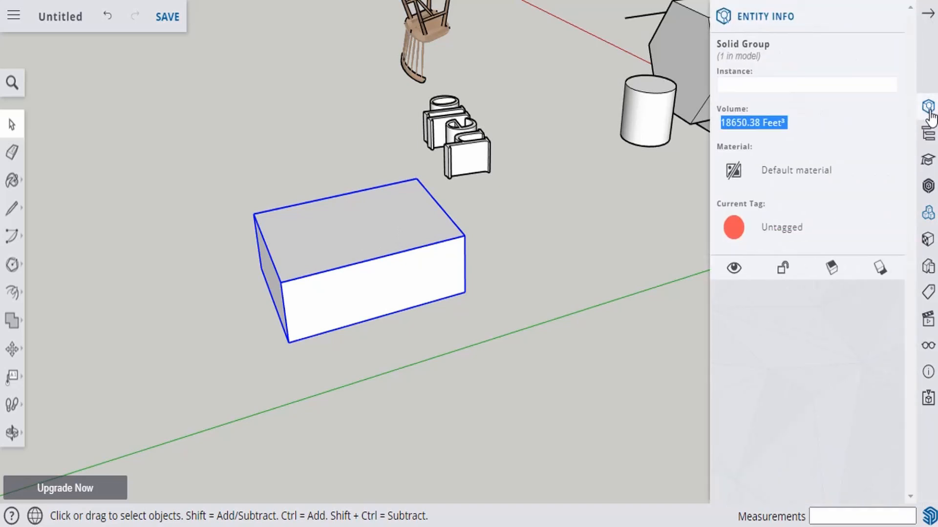
# Apply a translucent blue material from the Glass and Mirrors collection to the box, and clear the selection
pyautogui.click(793, 171)
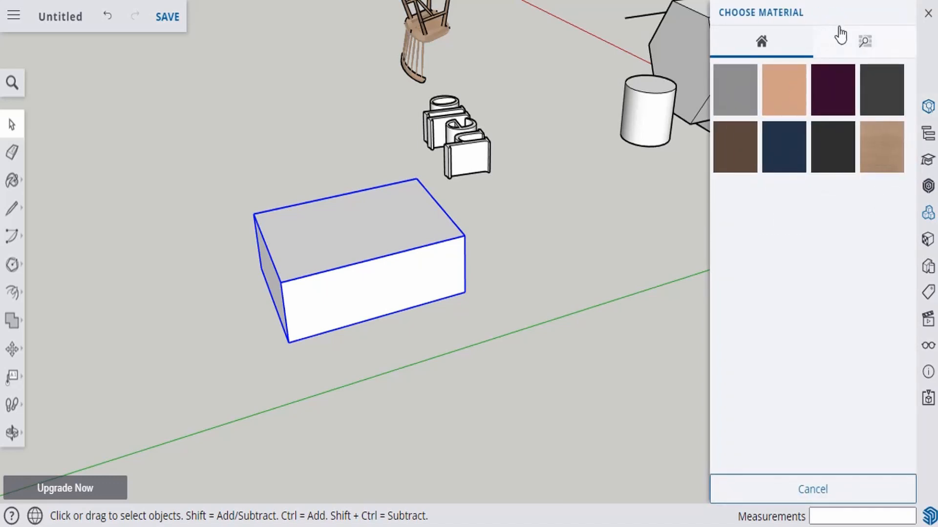
pyautogui.click(866, 43)
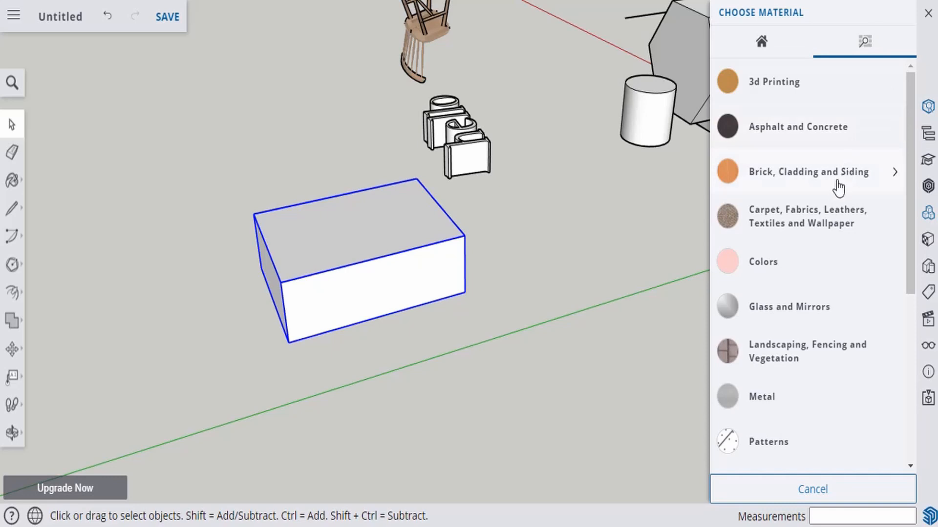
pyautogui.click(860, 311)
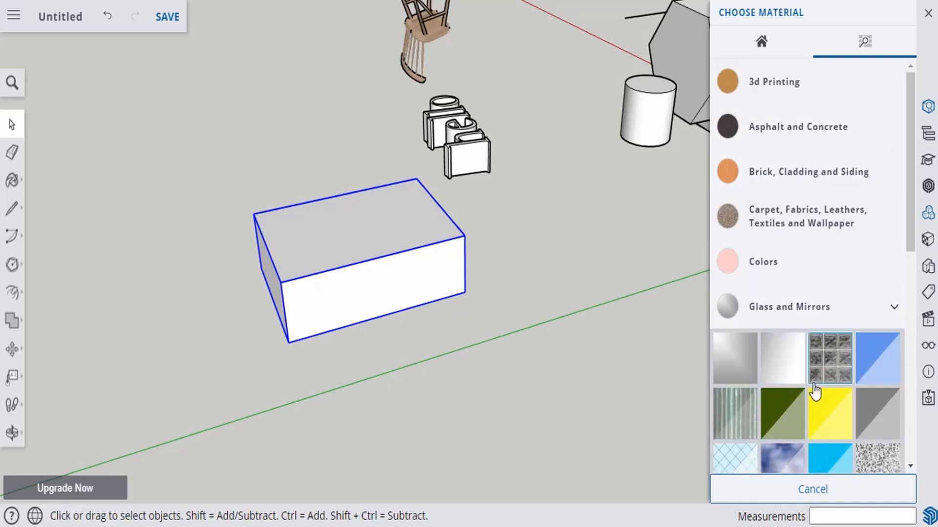
pyautogui.scroll(-3, 813, 393)
pyautogui.click(830, 344)
pyautogui.moveTo(438, 200); pyautogui.dragTo(176, 111, button='middle')
pyautogui.click(235, 126)
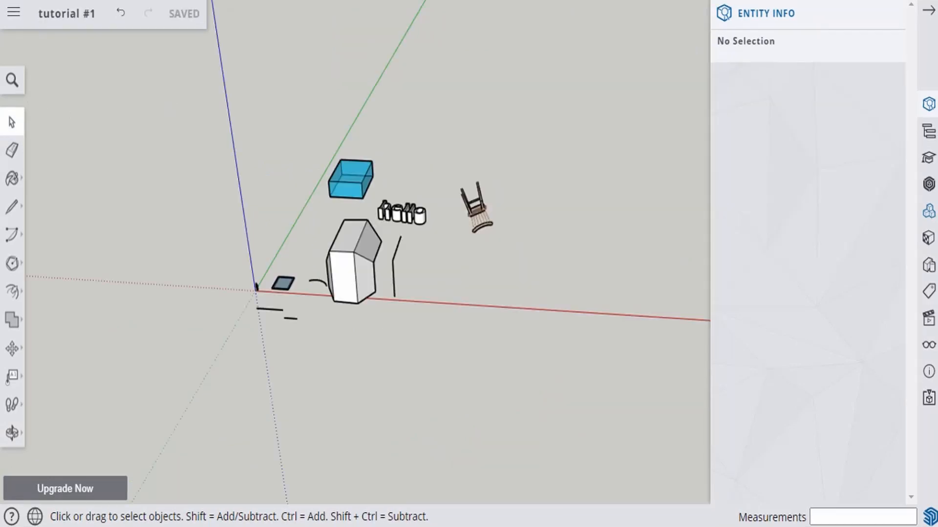
pyautogui.scroll(-2, 478, 147)
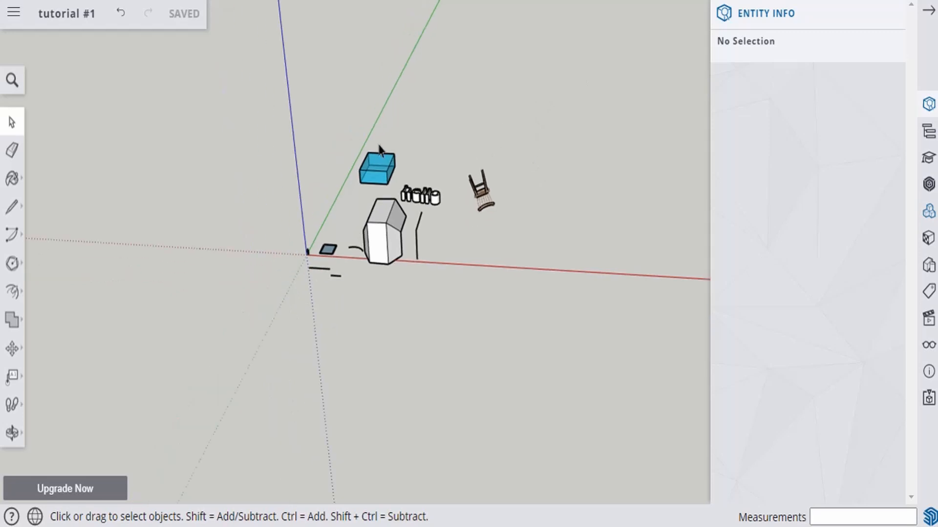
pyautogui.moveTo(513, 149); pyautogui.dragTo(494, 166, button='middle')
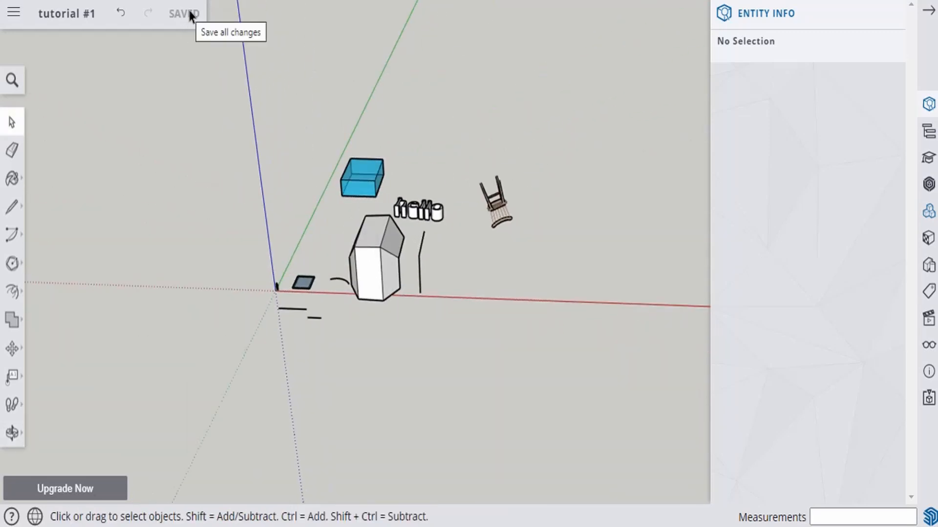